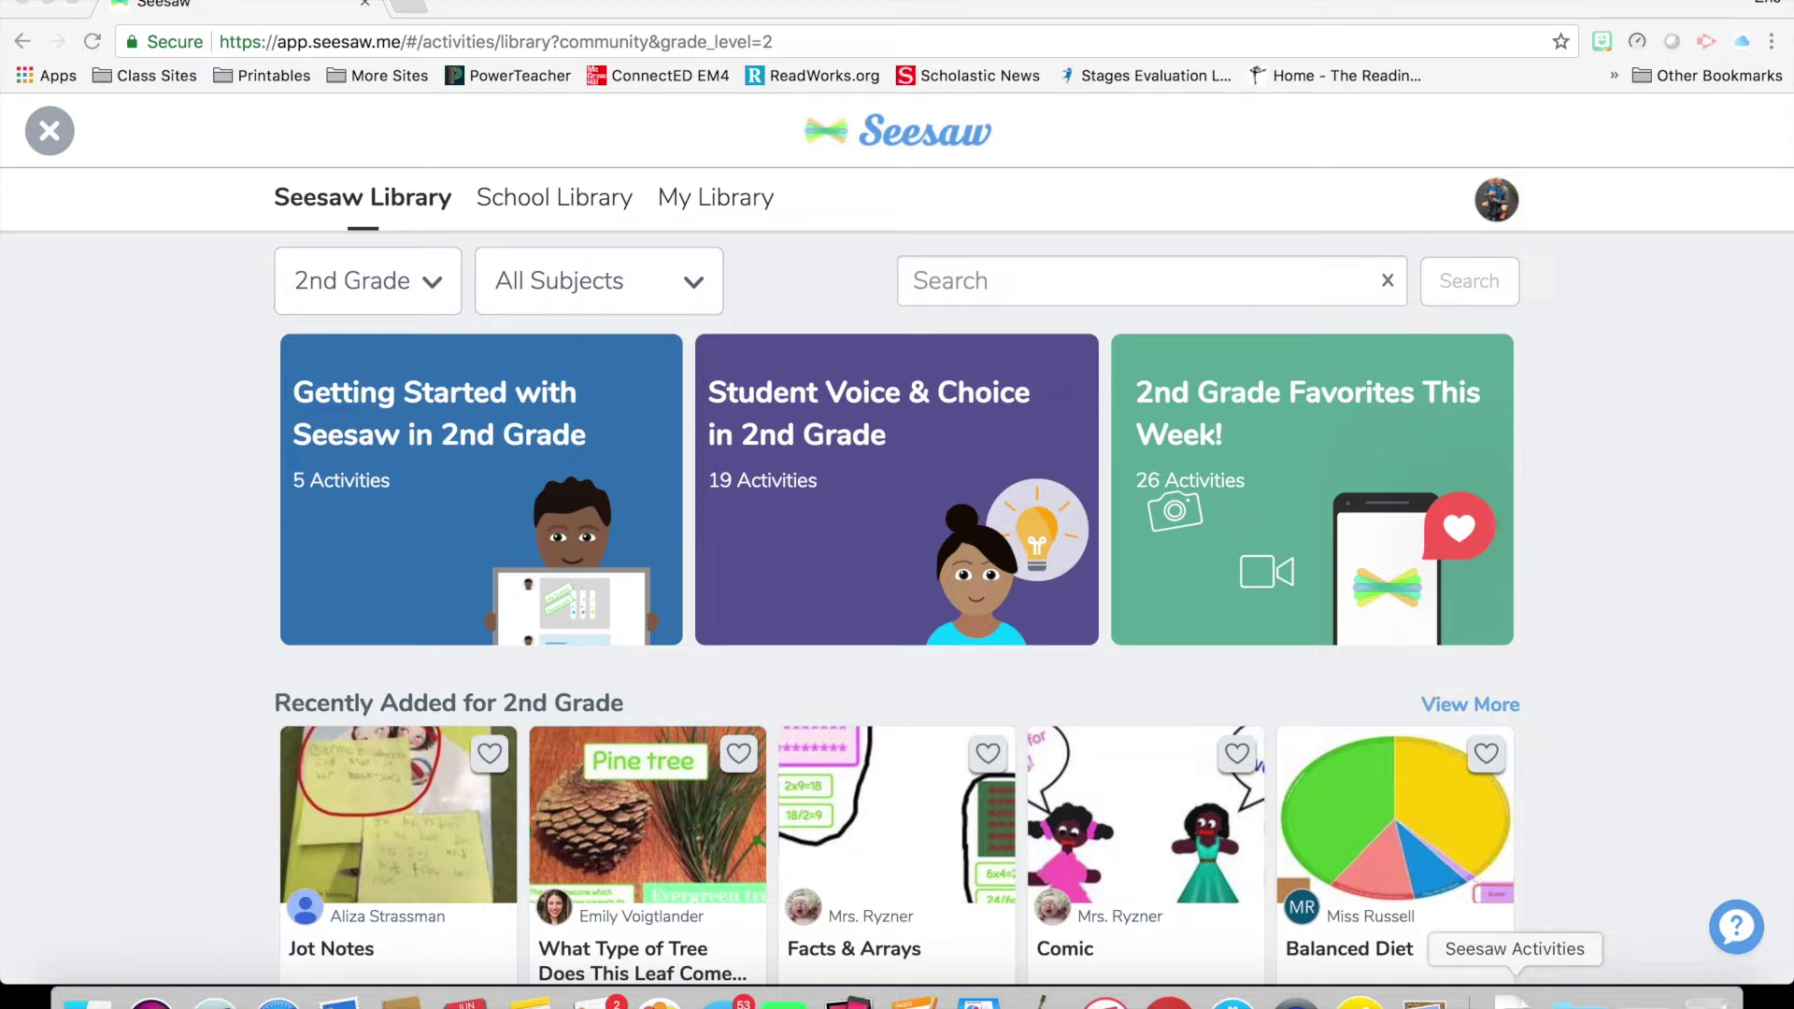
Open the Seesaw Activities comparison chart, review the assignment and assessment features of the Free, Plus and Schools plans, and close it
left_click(1514, 998)
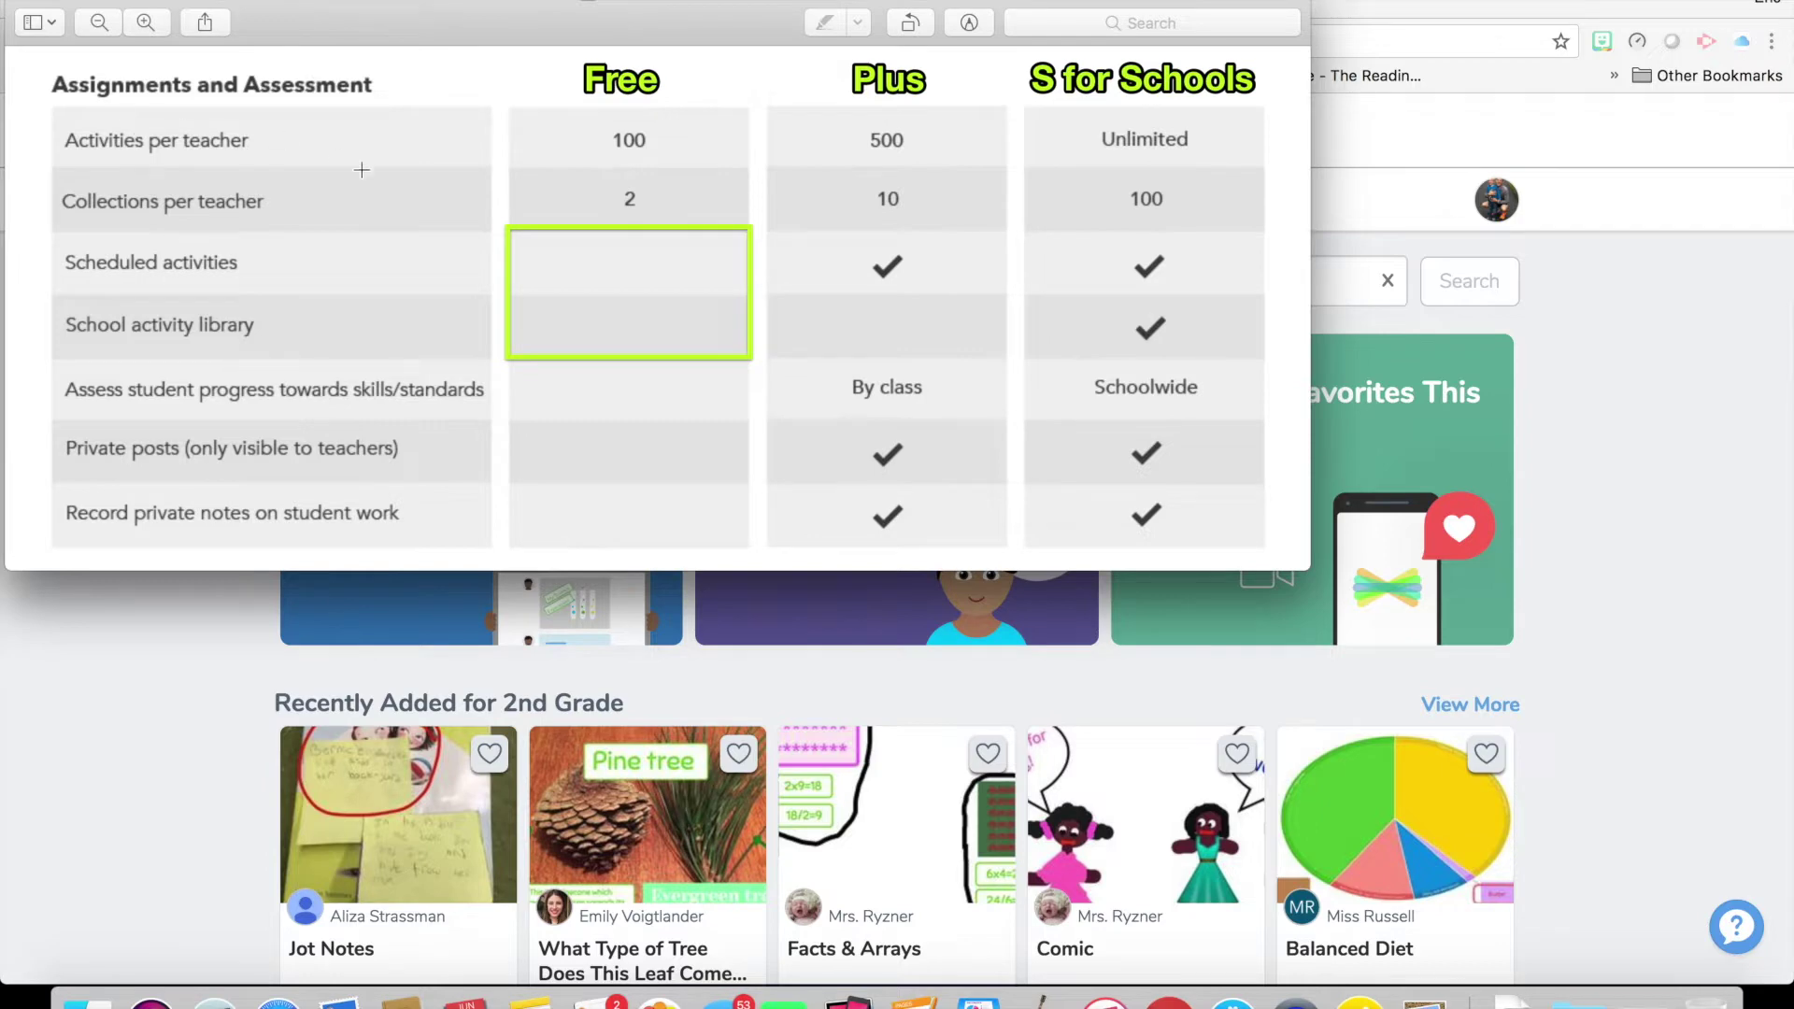
left_click(19, 4)
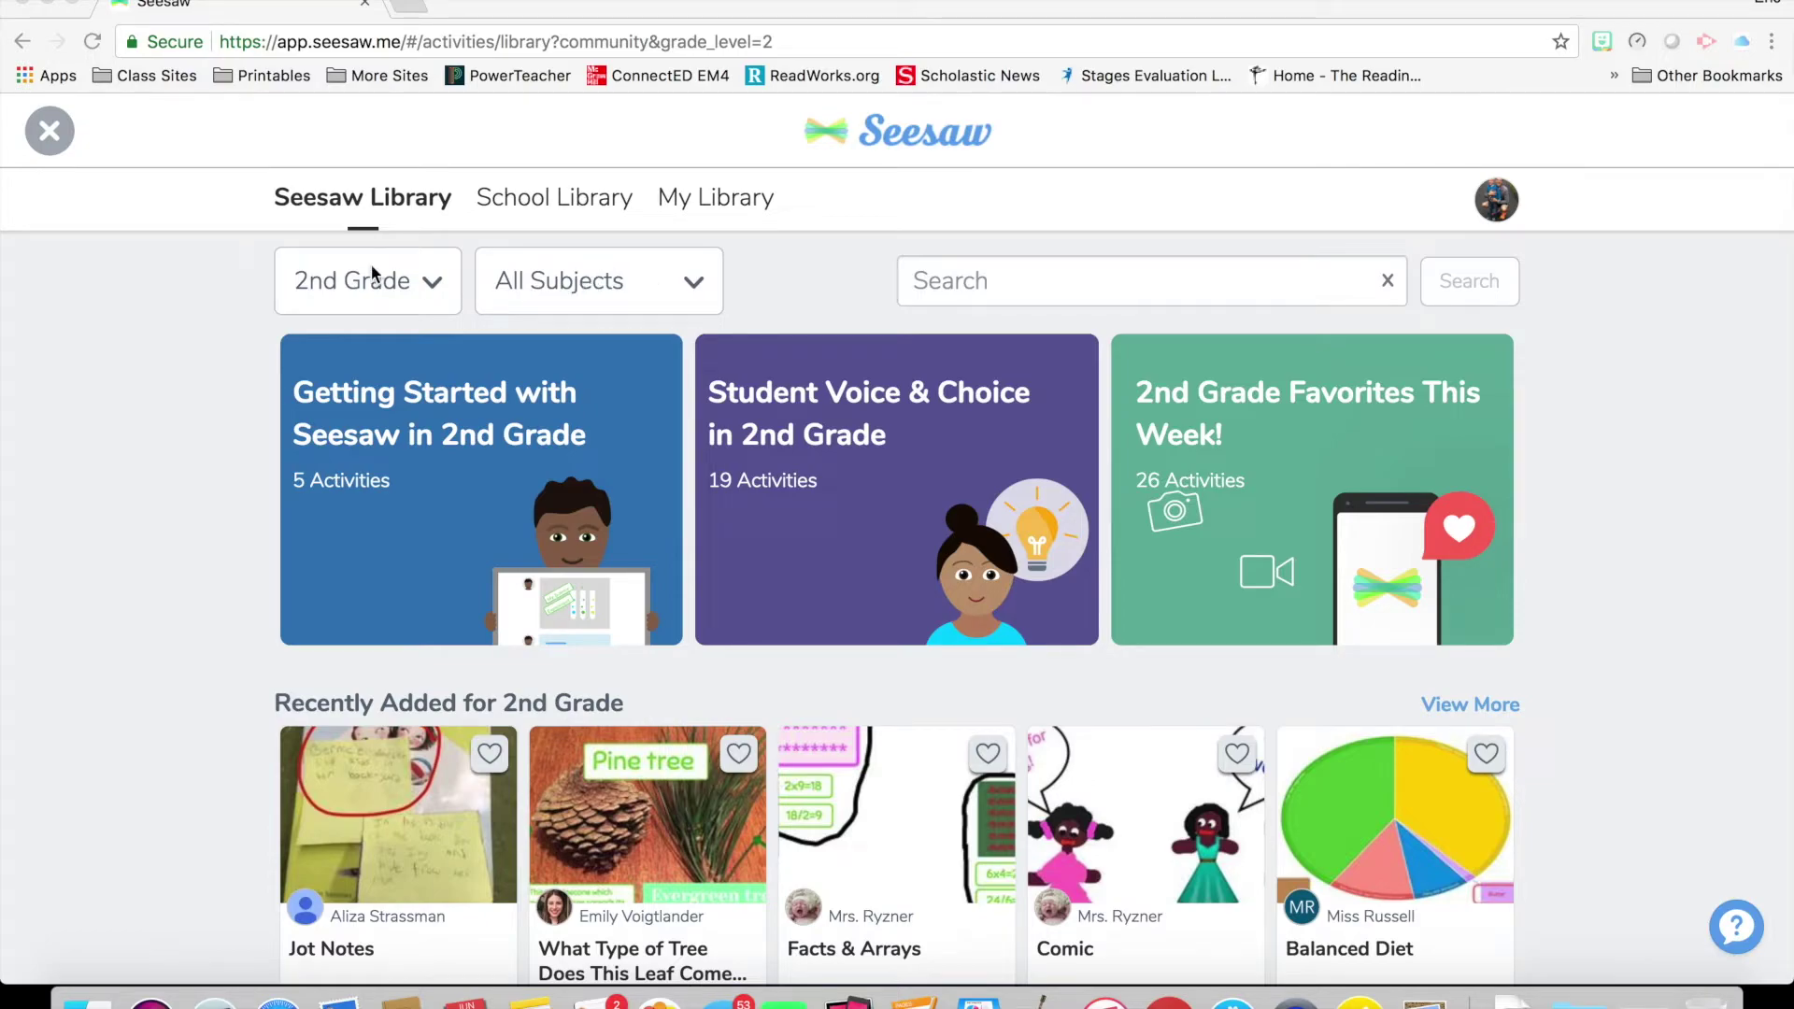
Browse the 2nd Grade Seesaw Library, examining its recently added activities, collections, and subject and grade level categories
scroll(394, 499, "down", 15)
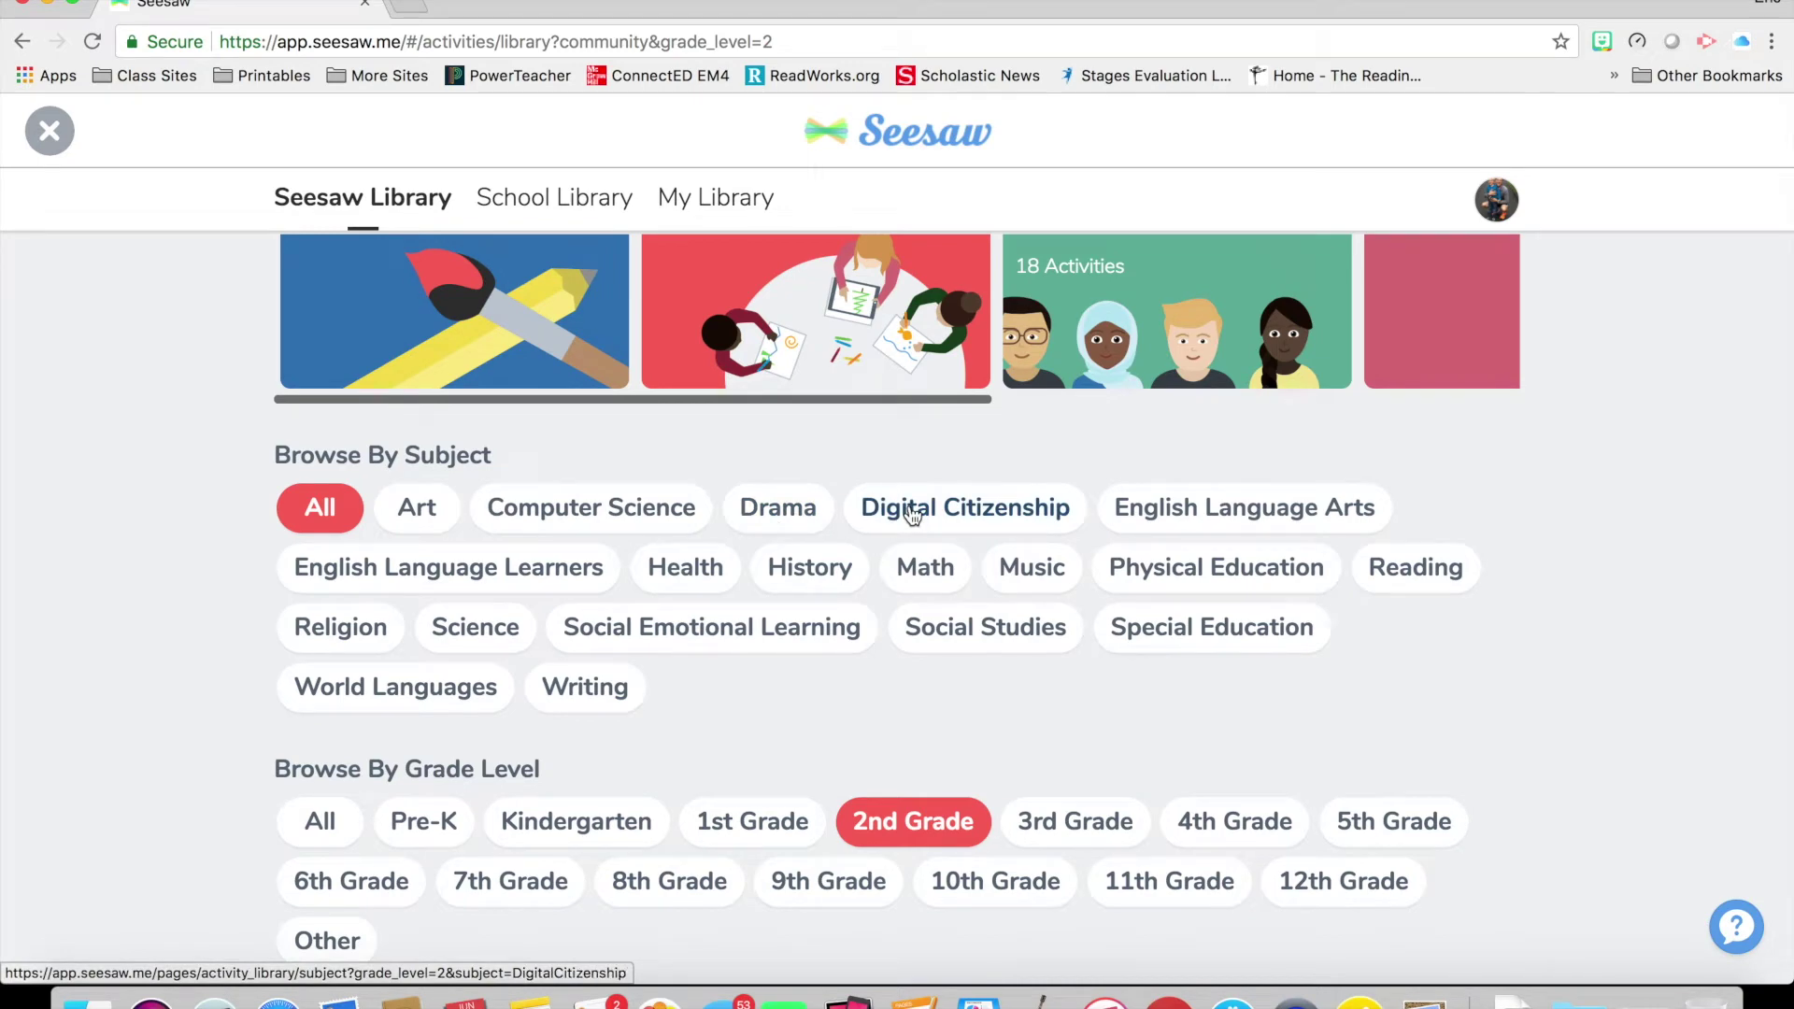
scroll(734, 773, "up", 8)
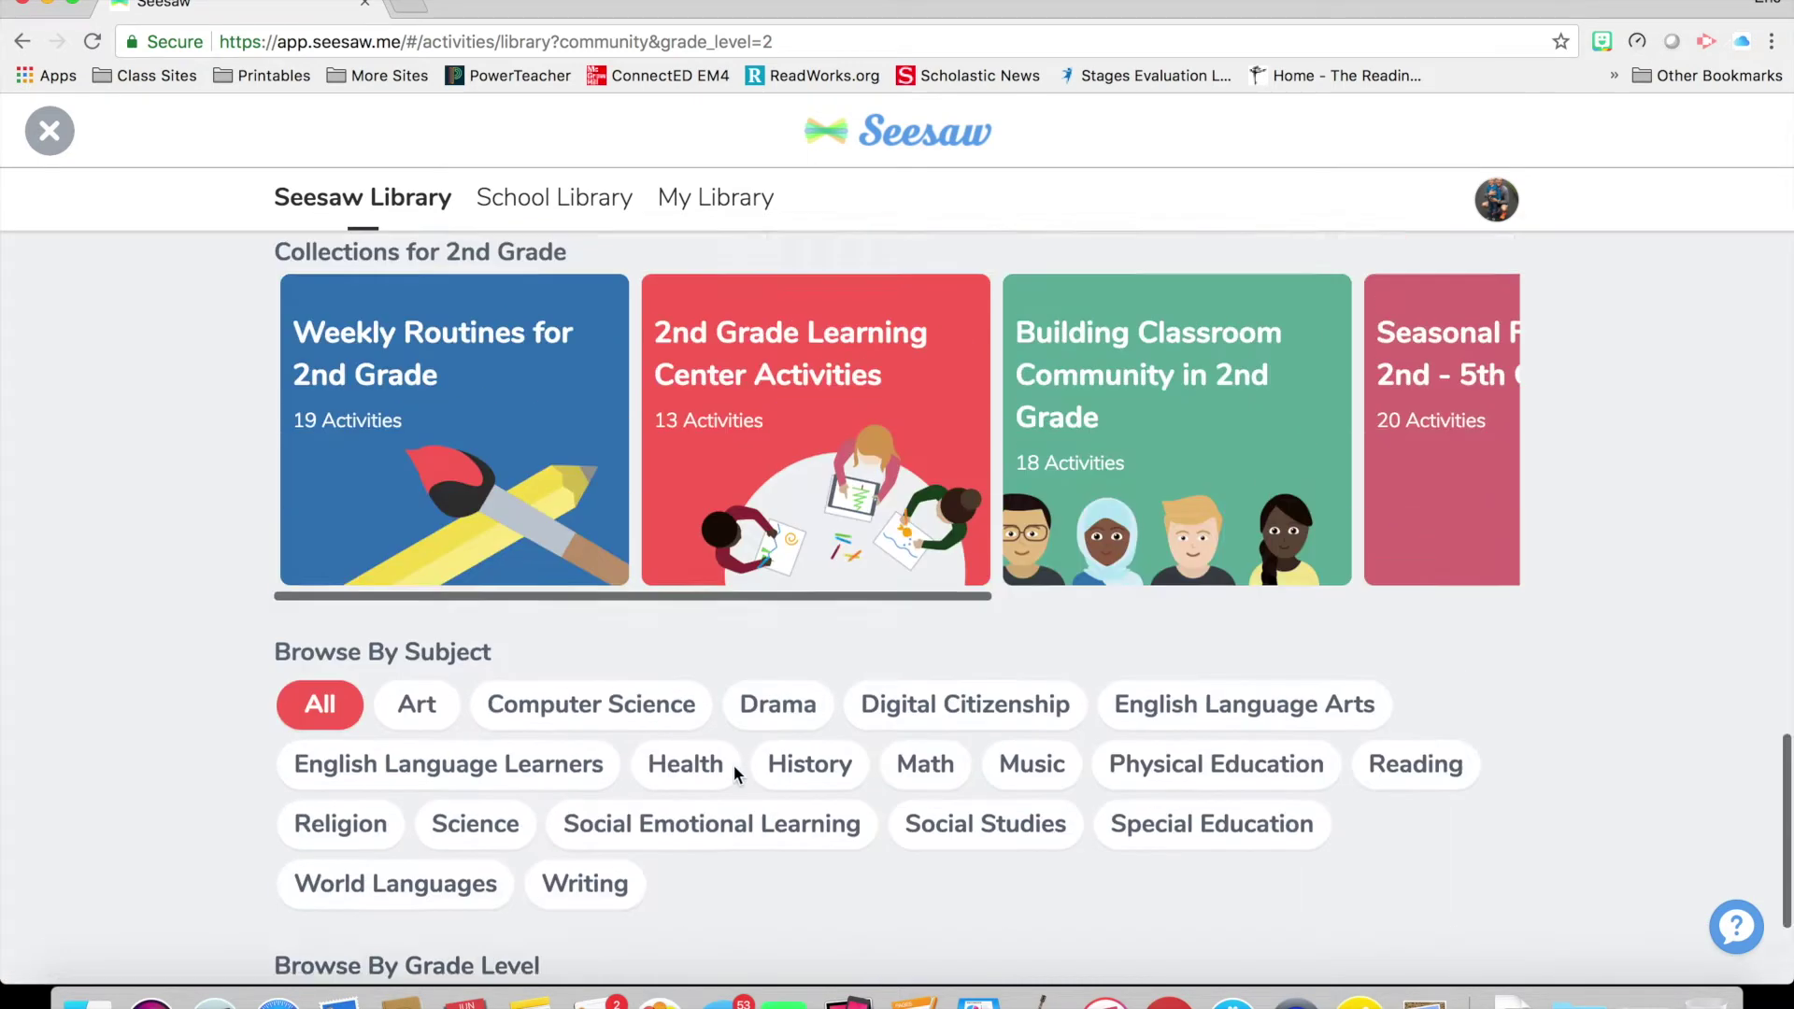
scroll(737, 775, "up", 10)
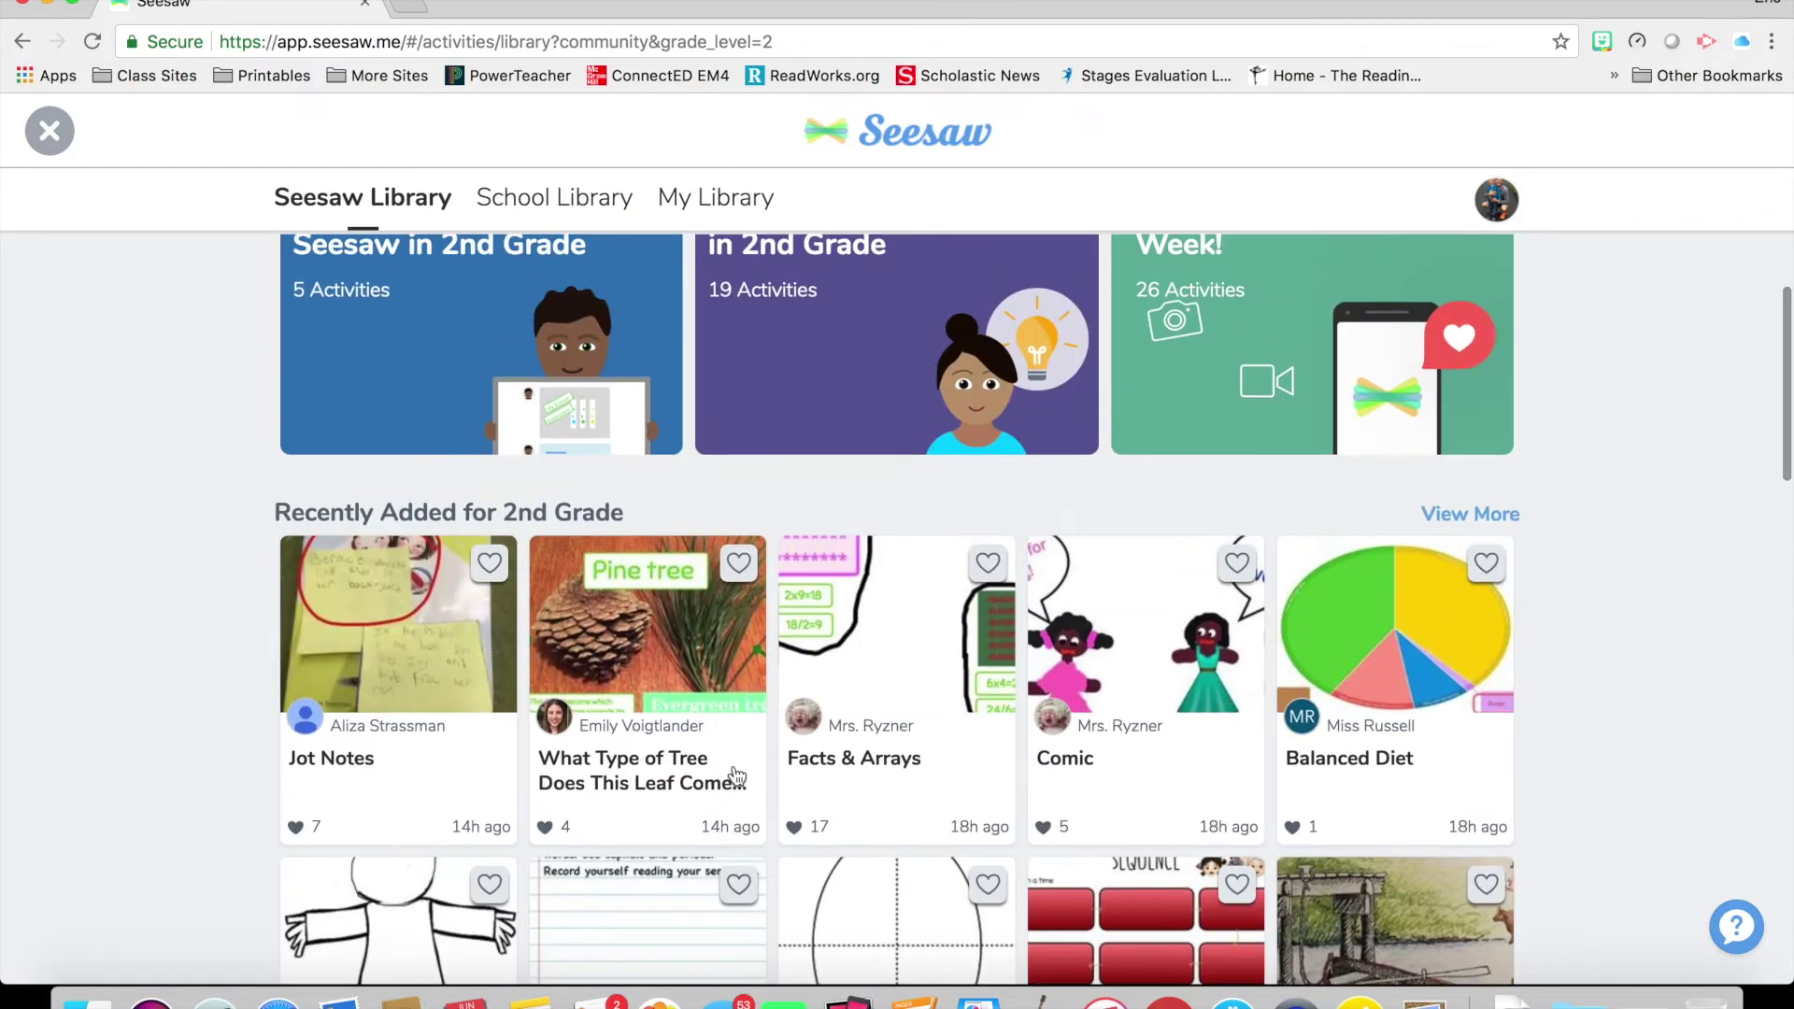
scroll(735, 772, "down", 5)
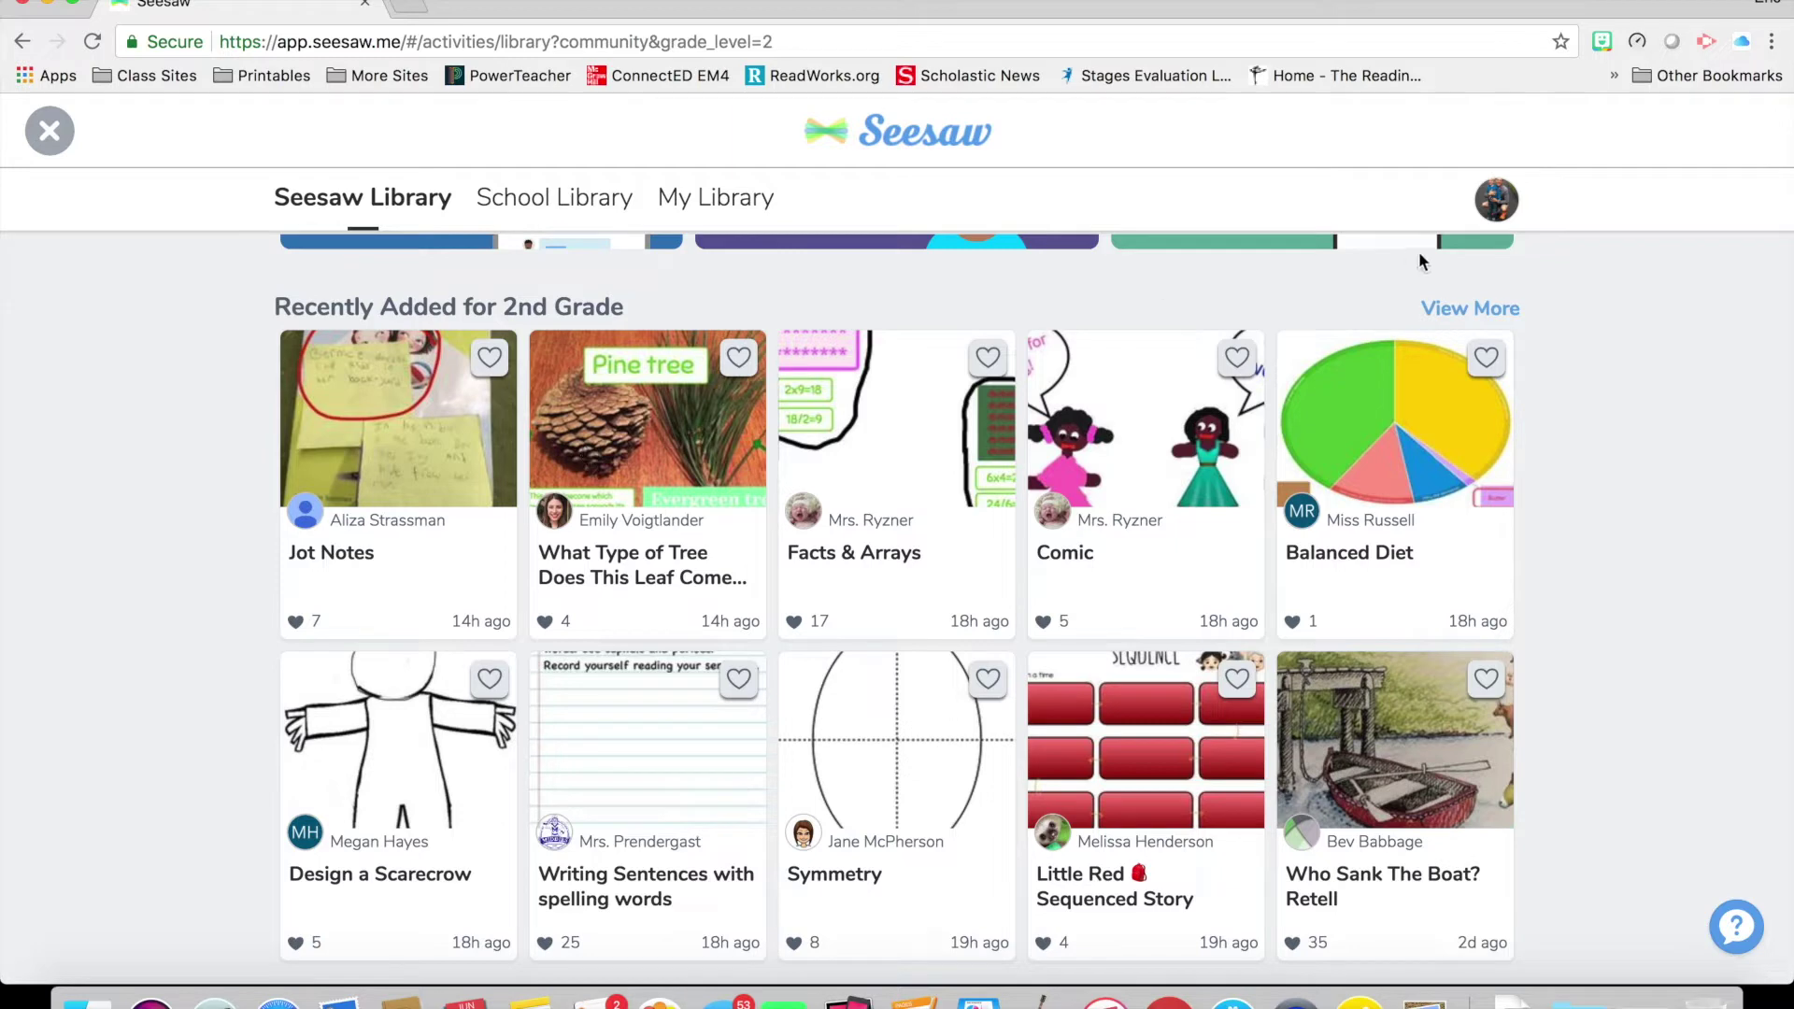
scroll(1099, 470, "up", 5)
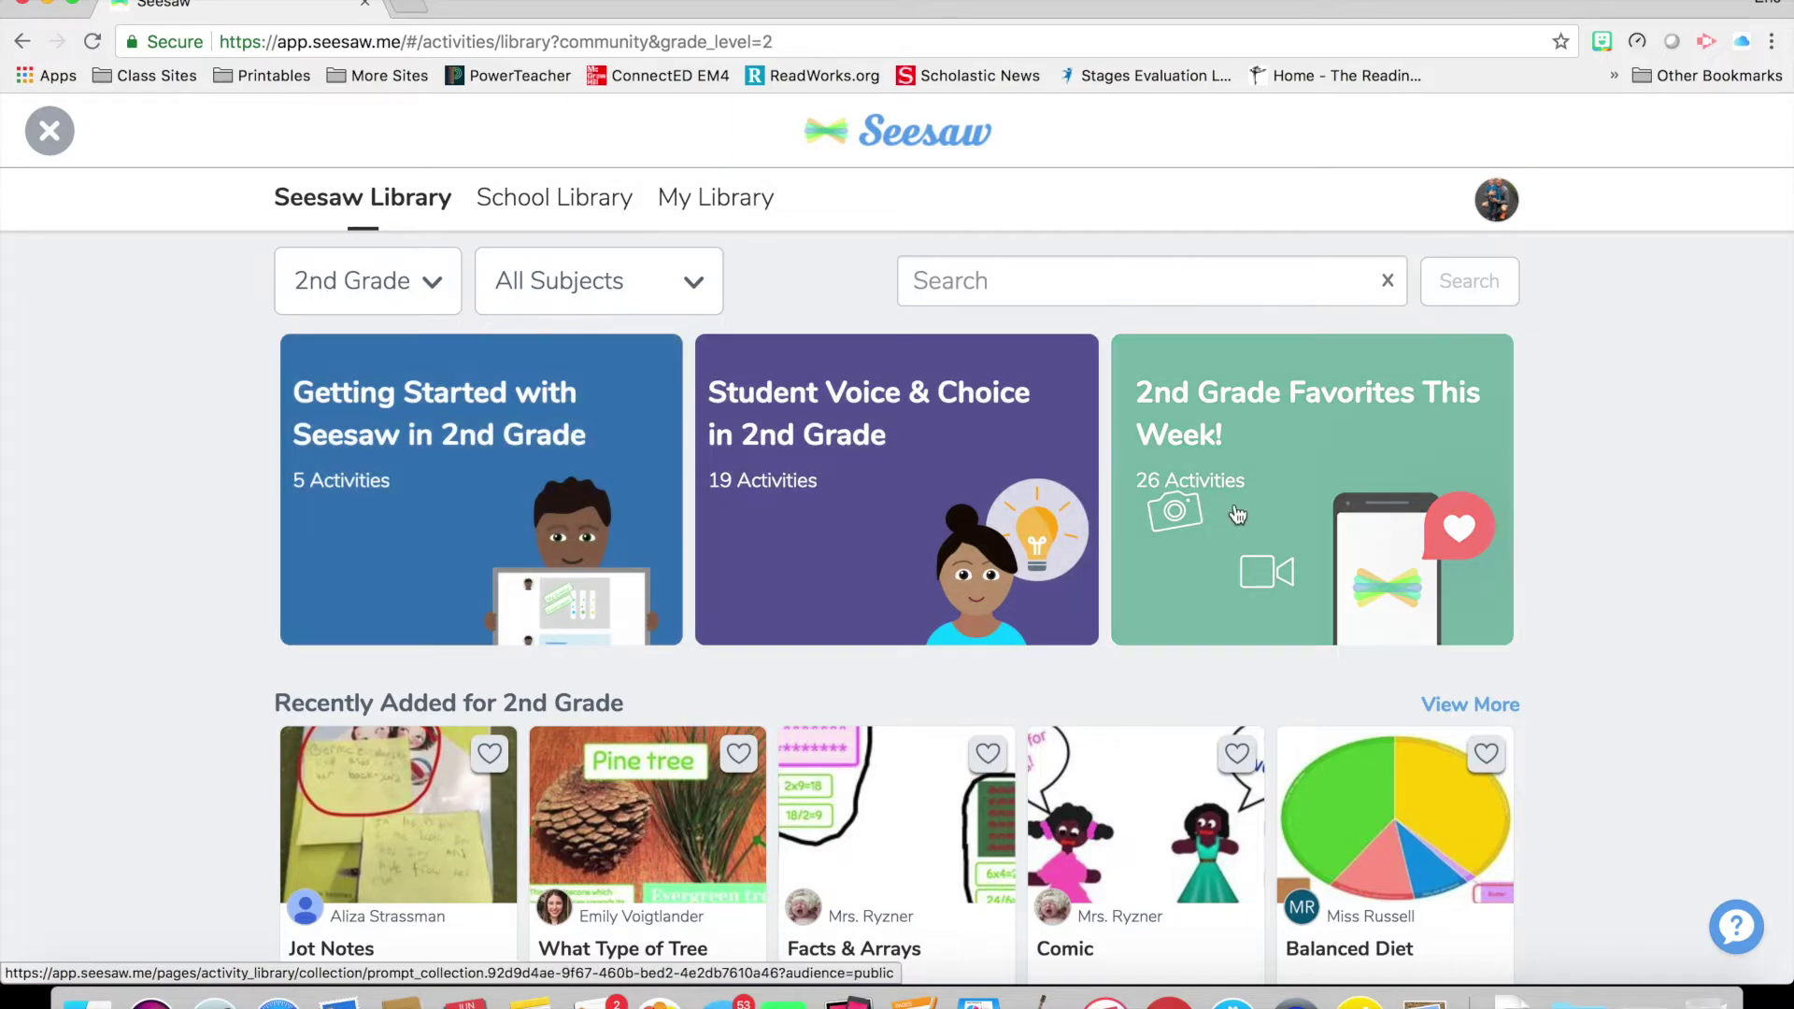
scroll(1238, 515, "down", 12)
scroll(1238, 515, "down", 6)
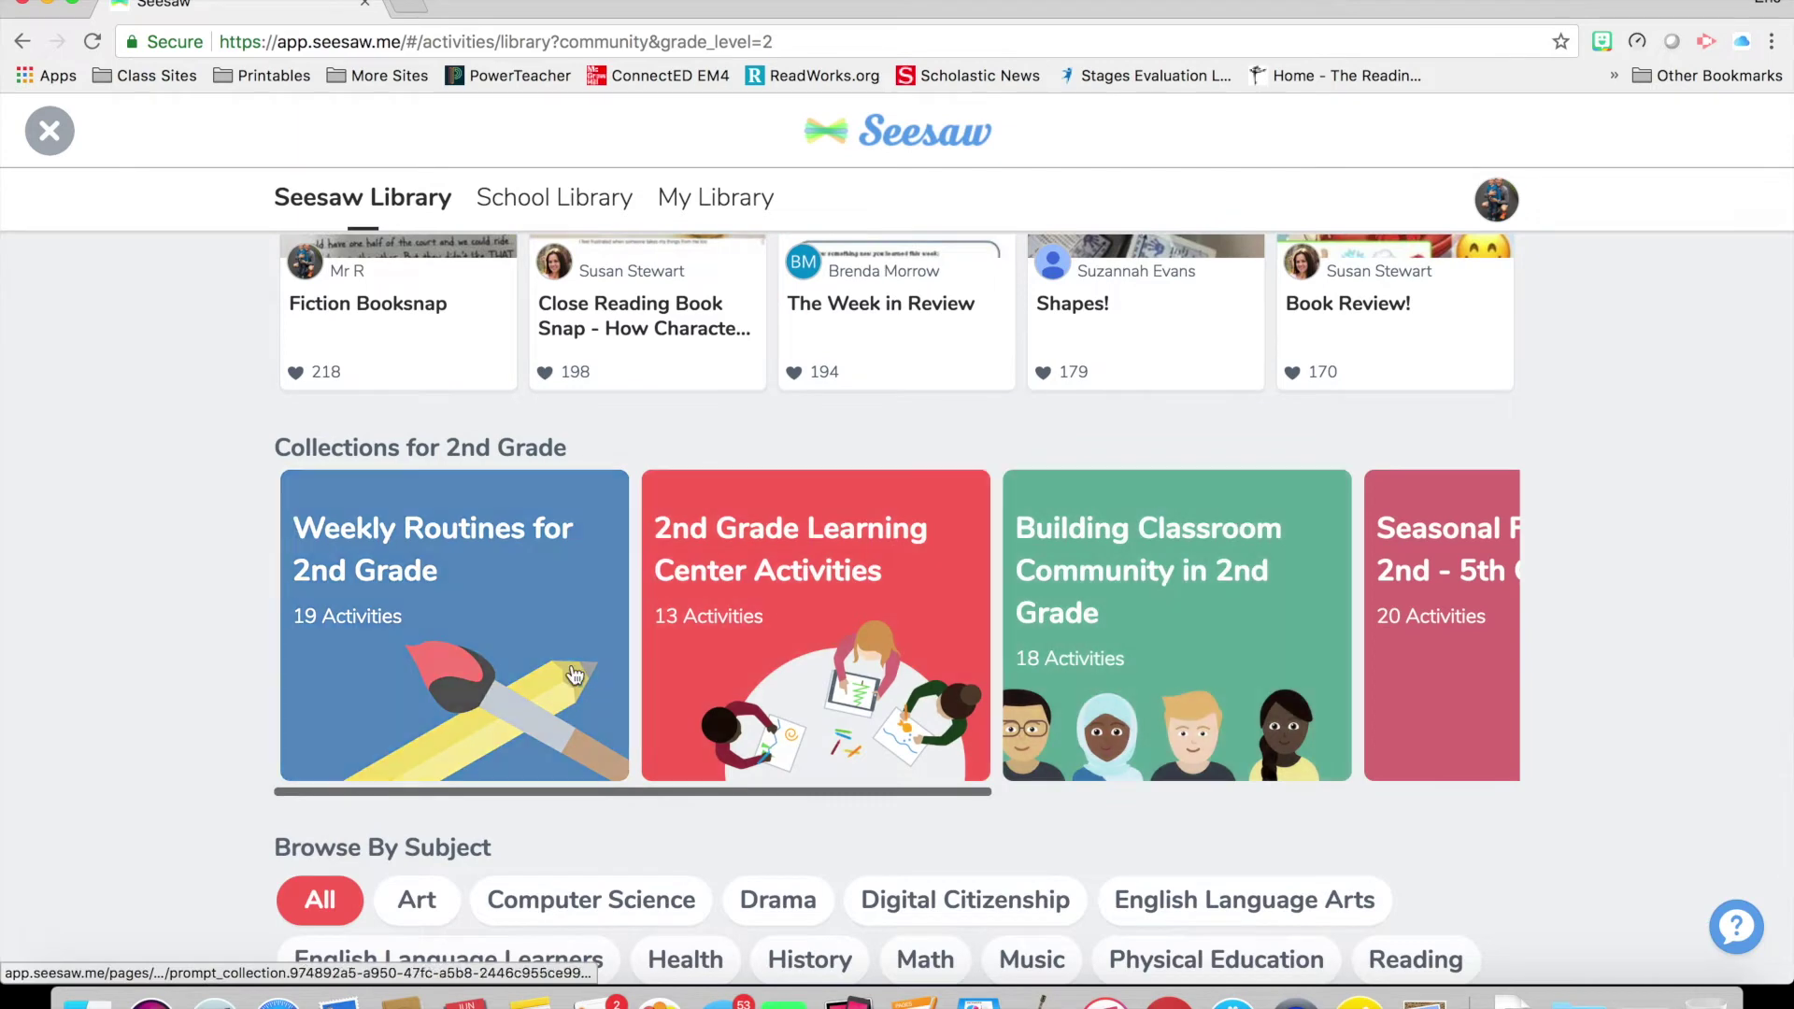
left_click_drag(853, 802, 738, 792)
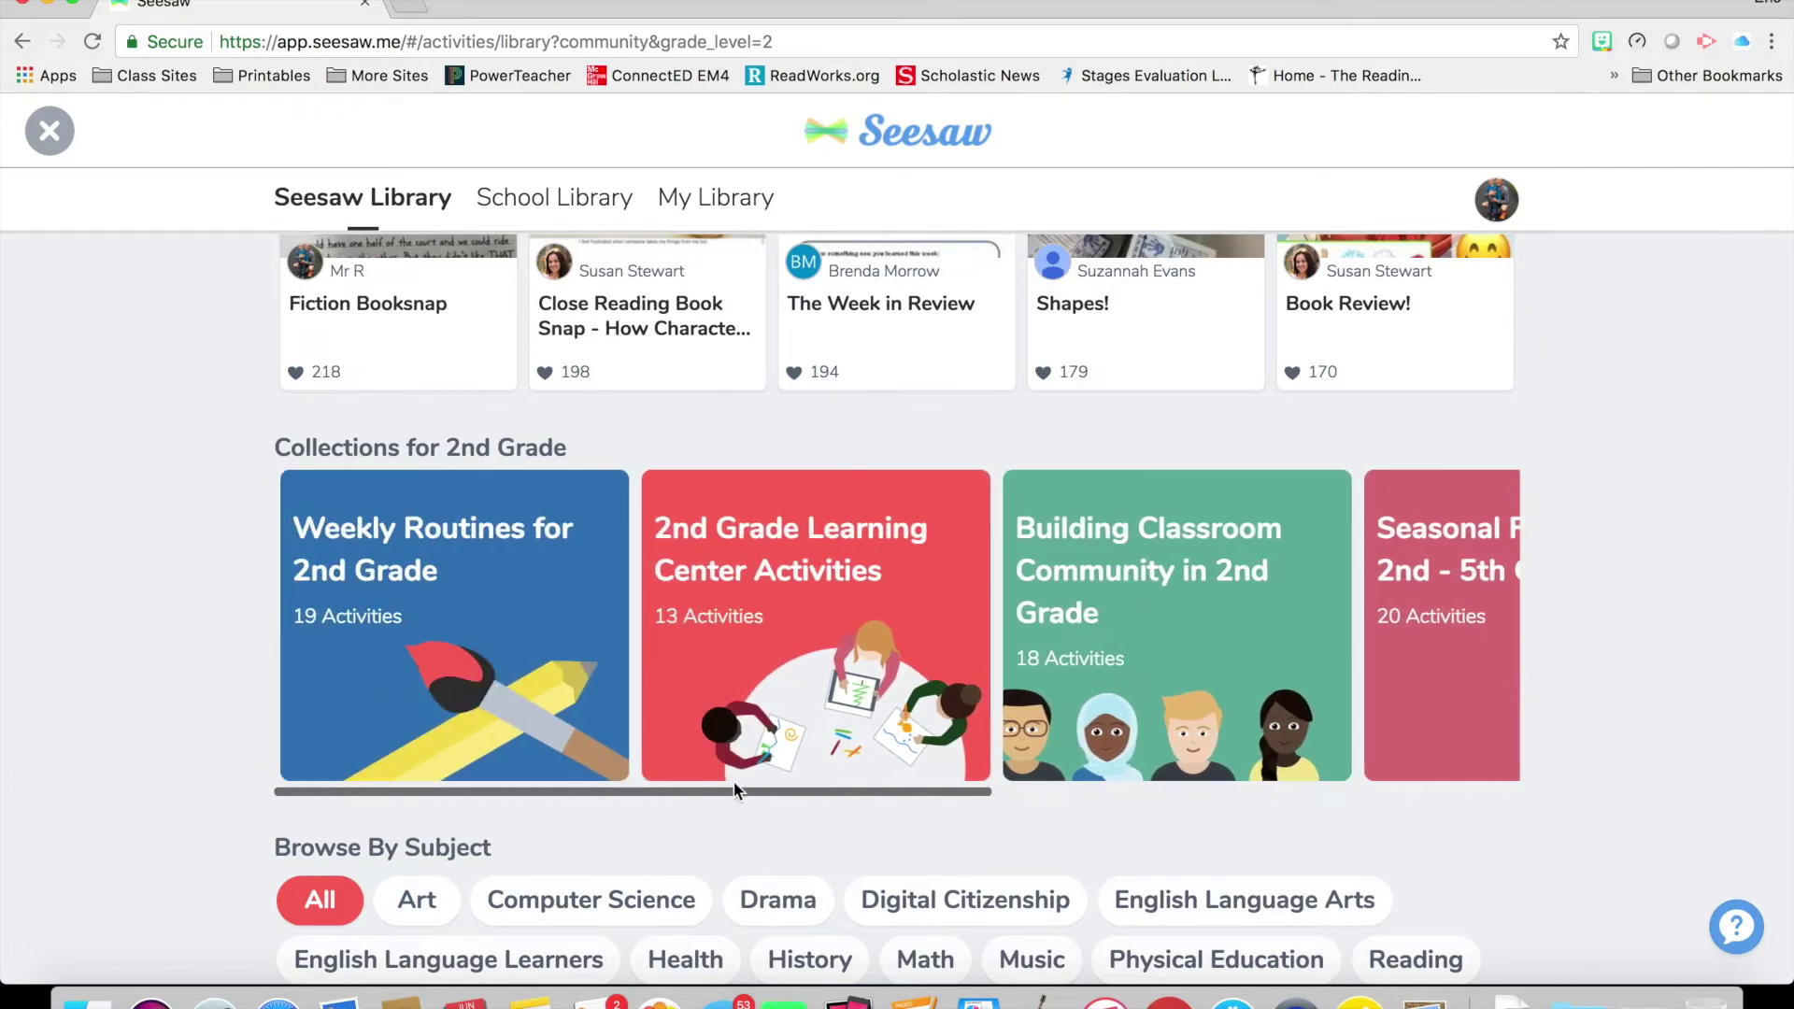
View the details of the Fiction Booksnap activity, including its example and instructions, and return to the library
scroll(95, 396, "up", 3)
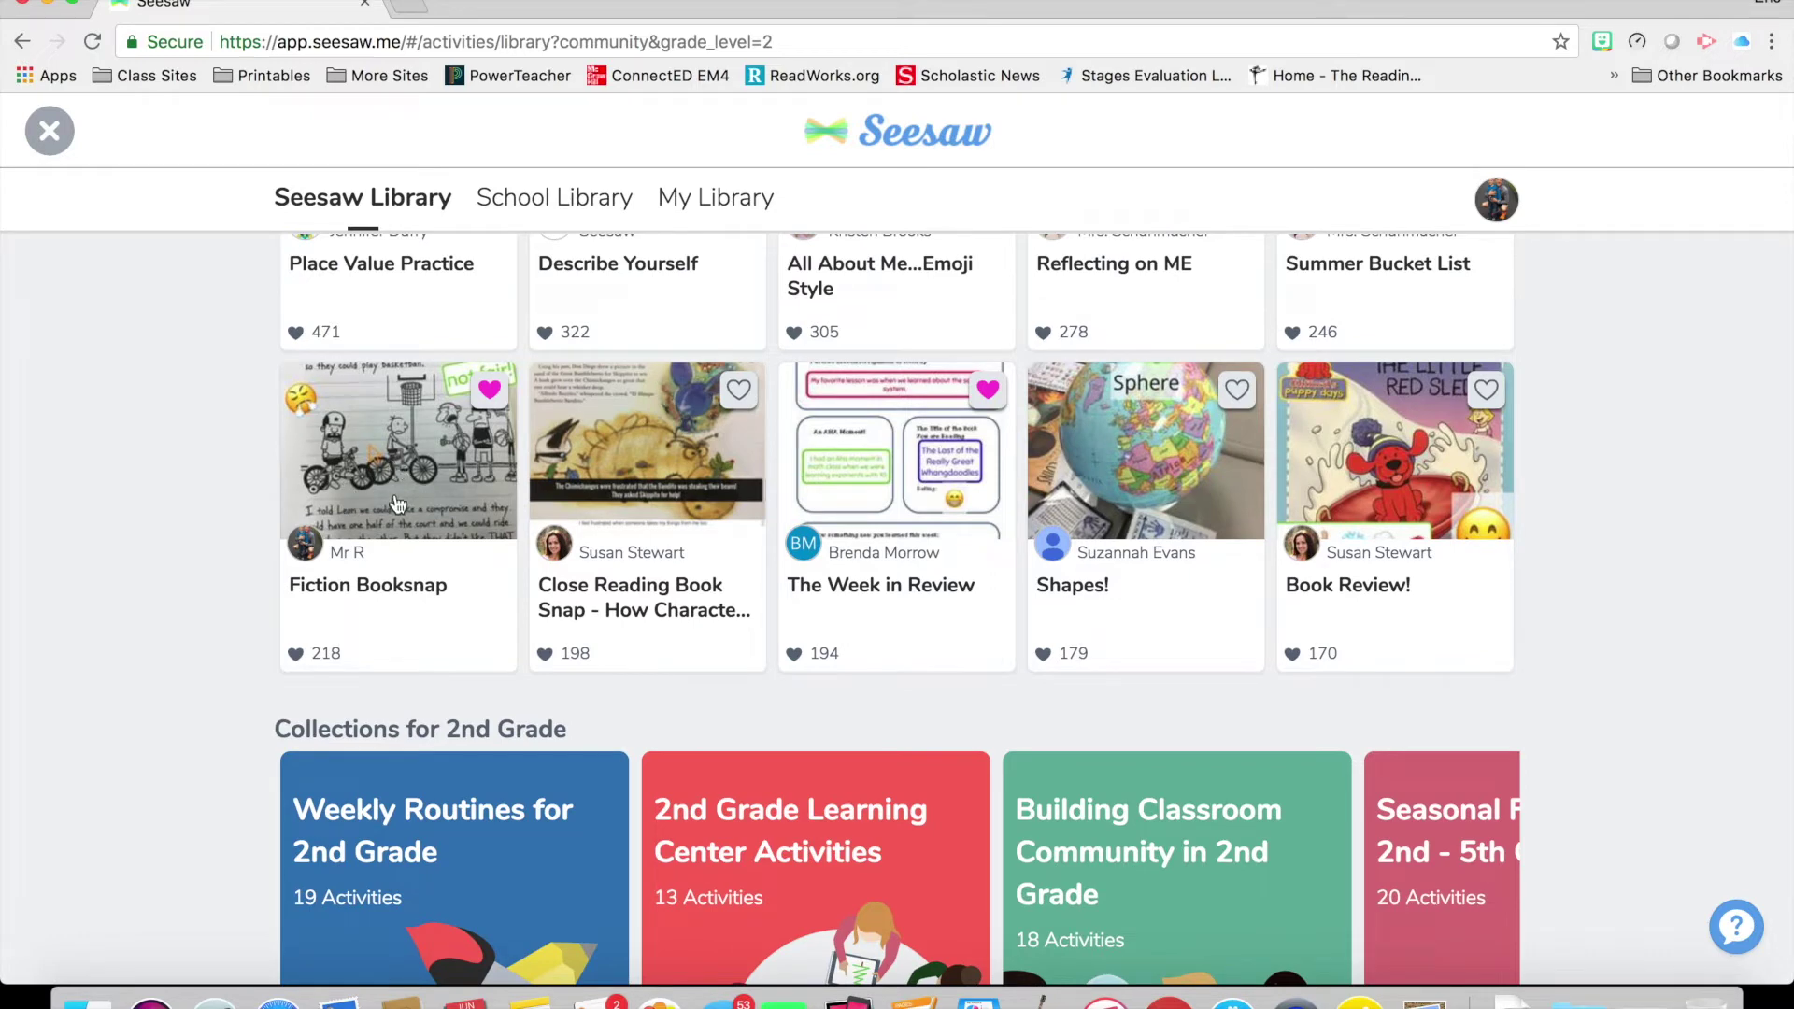
left_click(400, 446)
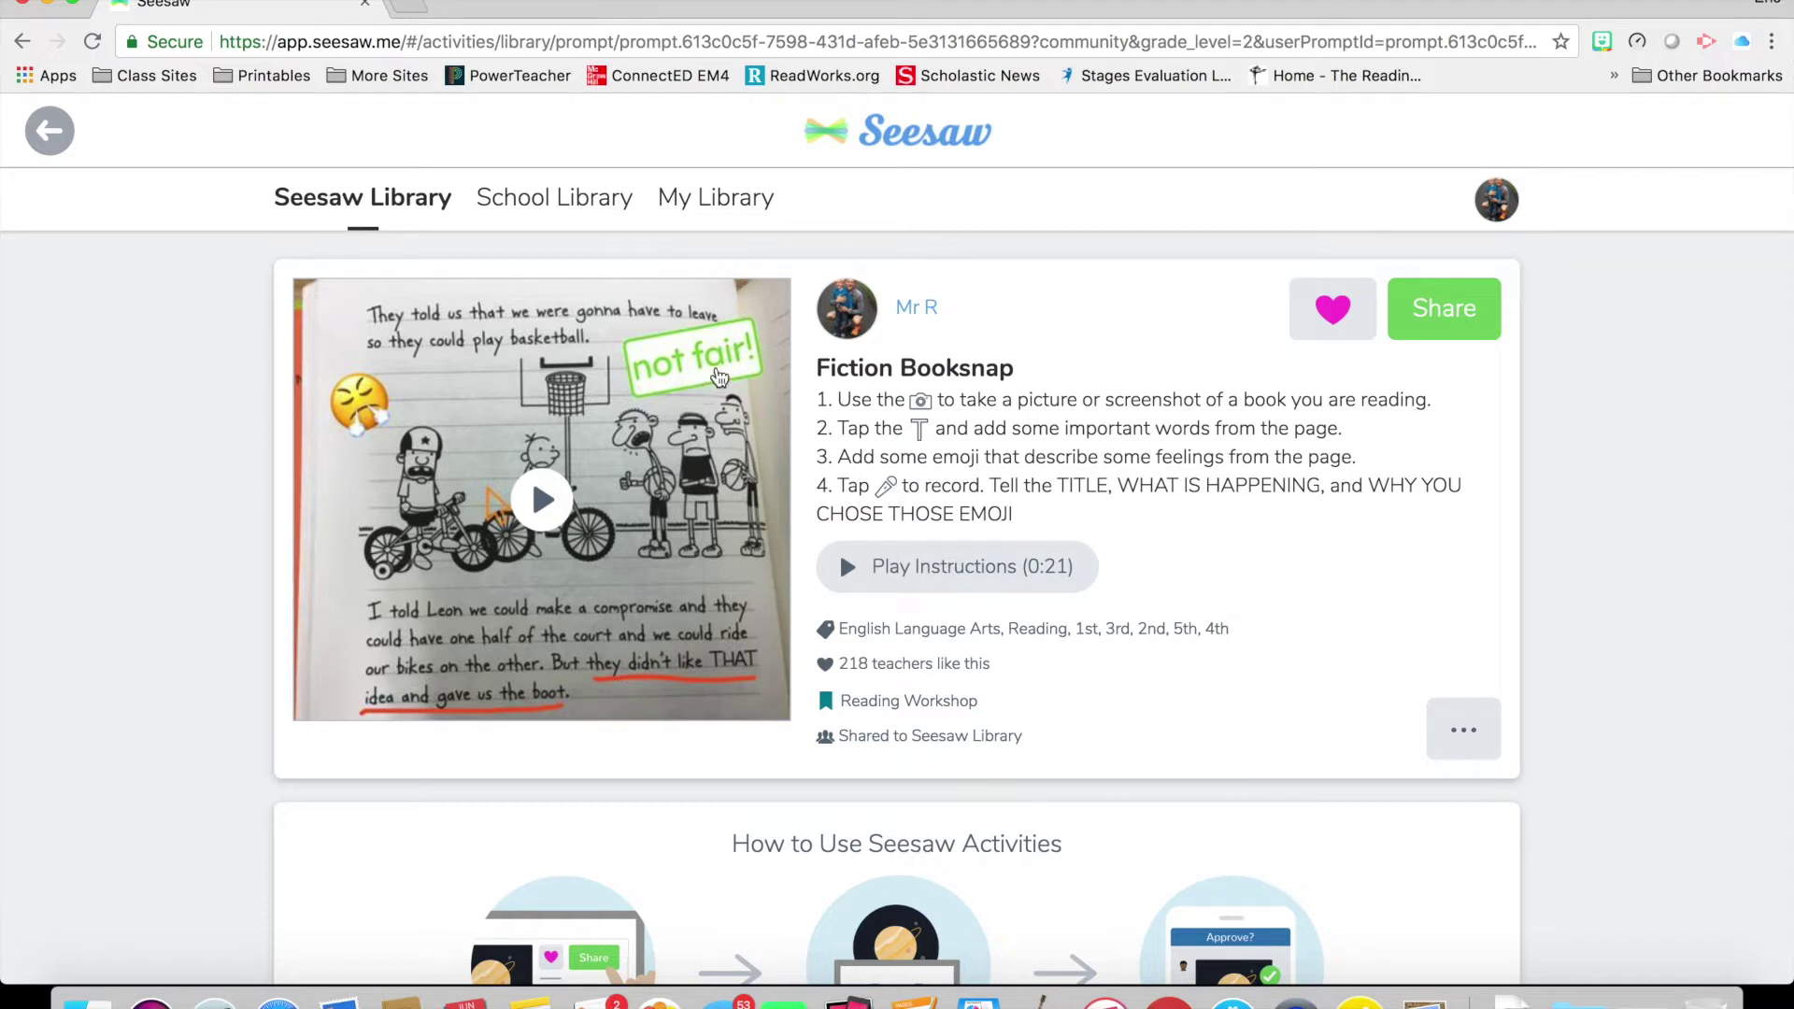
left_click(43, 148)
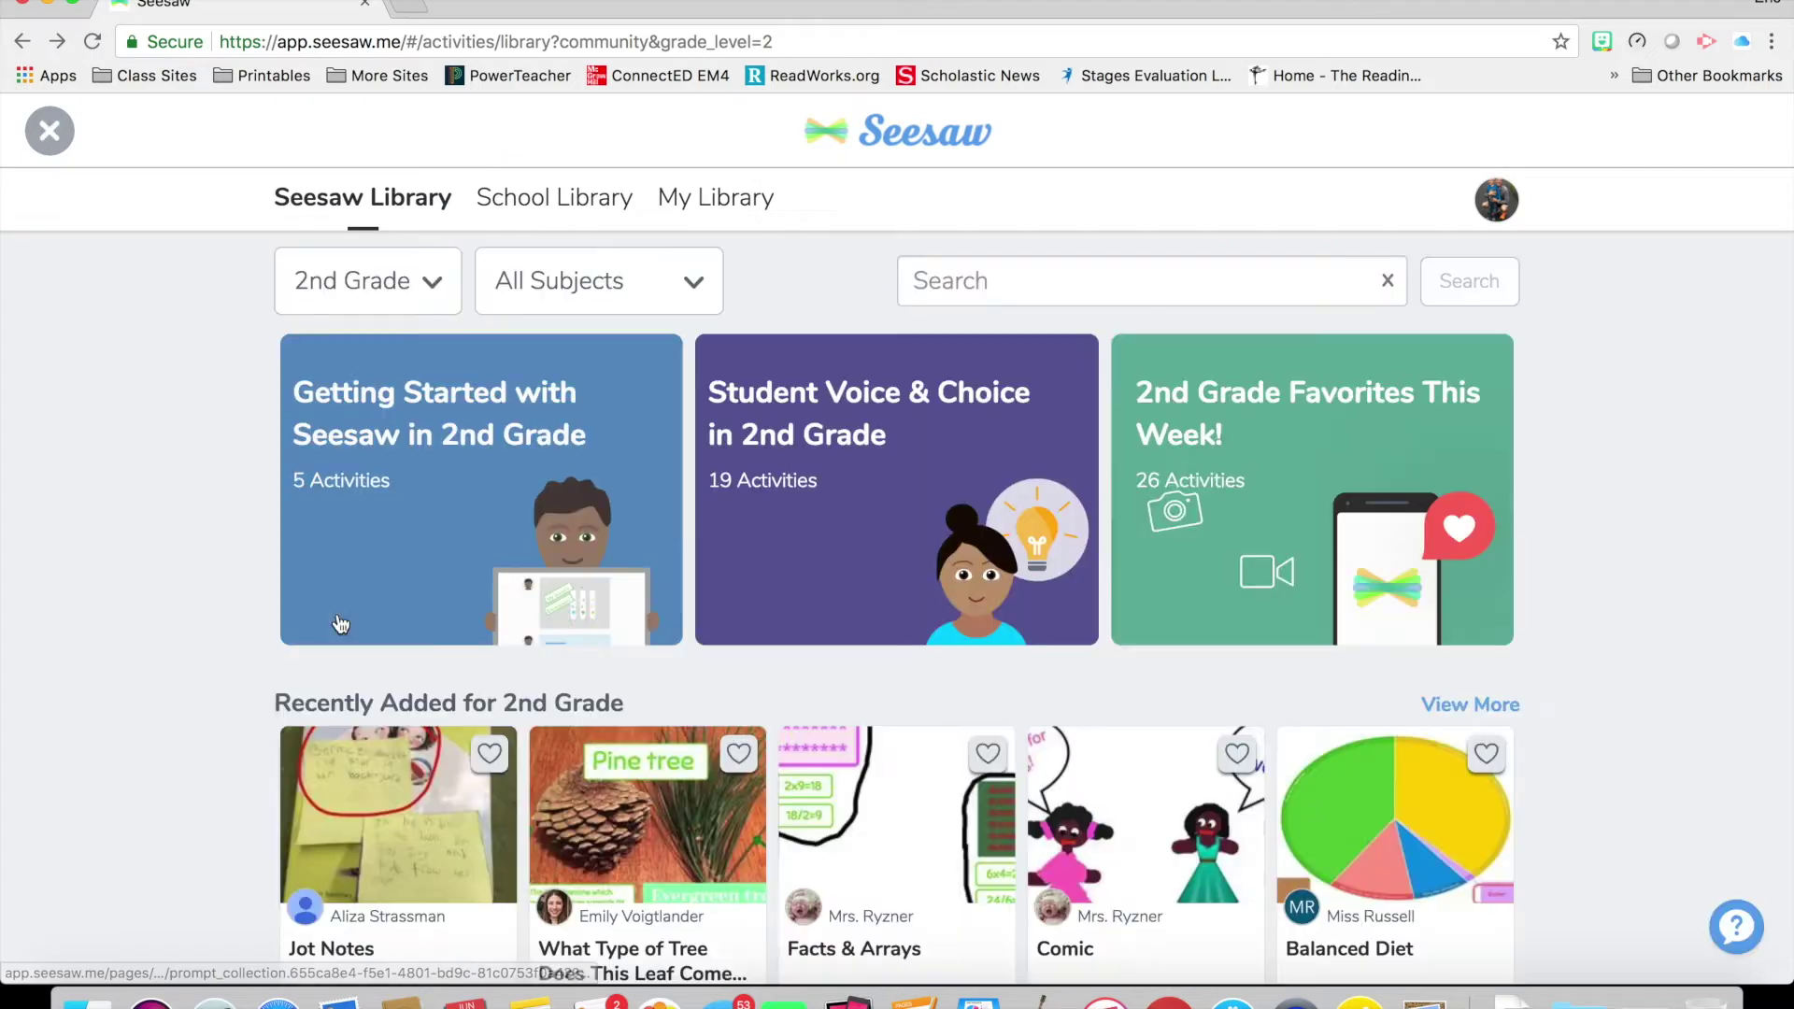
View the profile of the Fiction Booksnap activity's author and return to the library
scroll(338, 613, "down", 5)
scroll(338, 624, "down", 6)
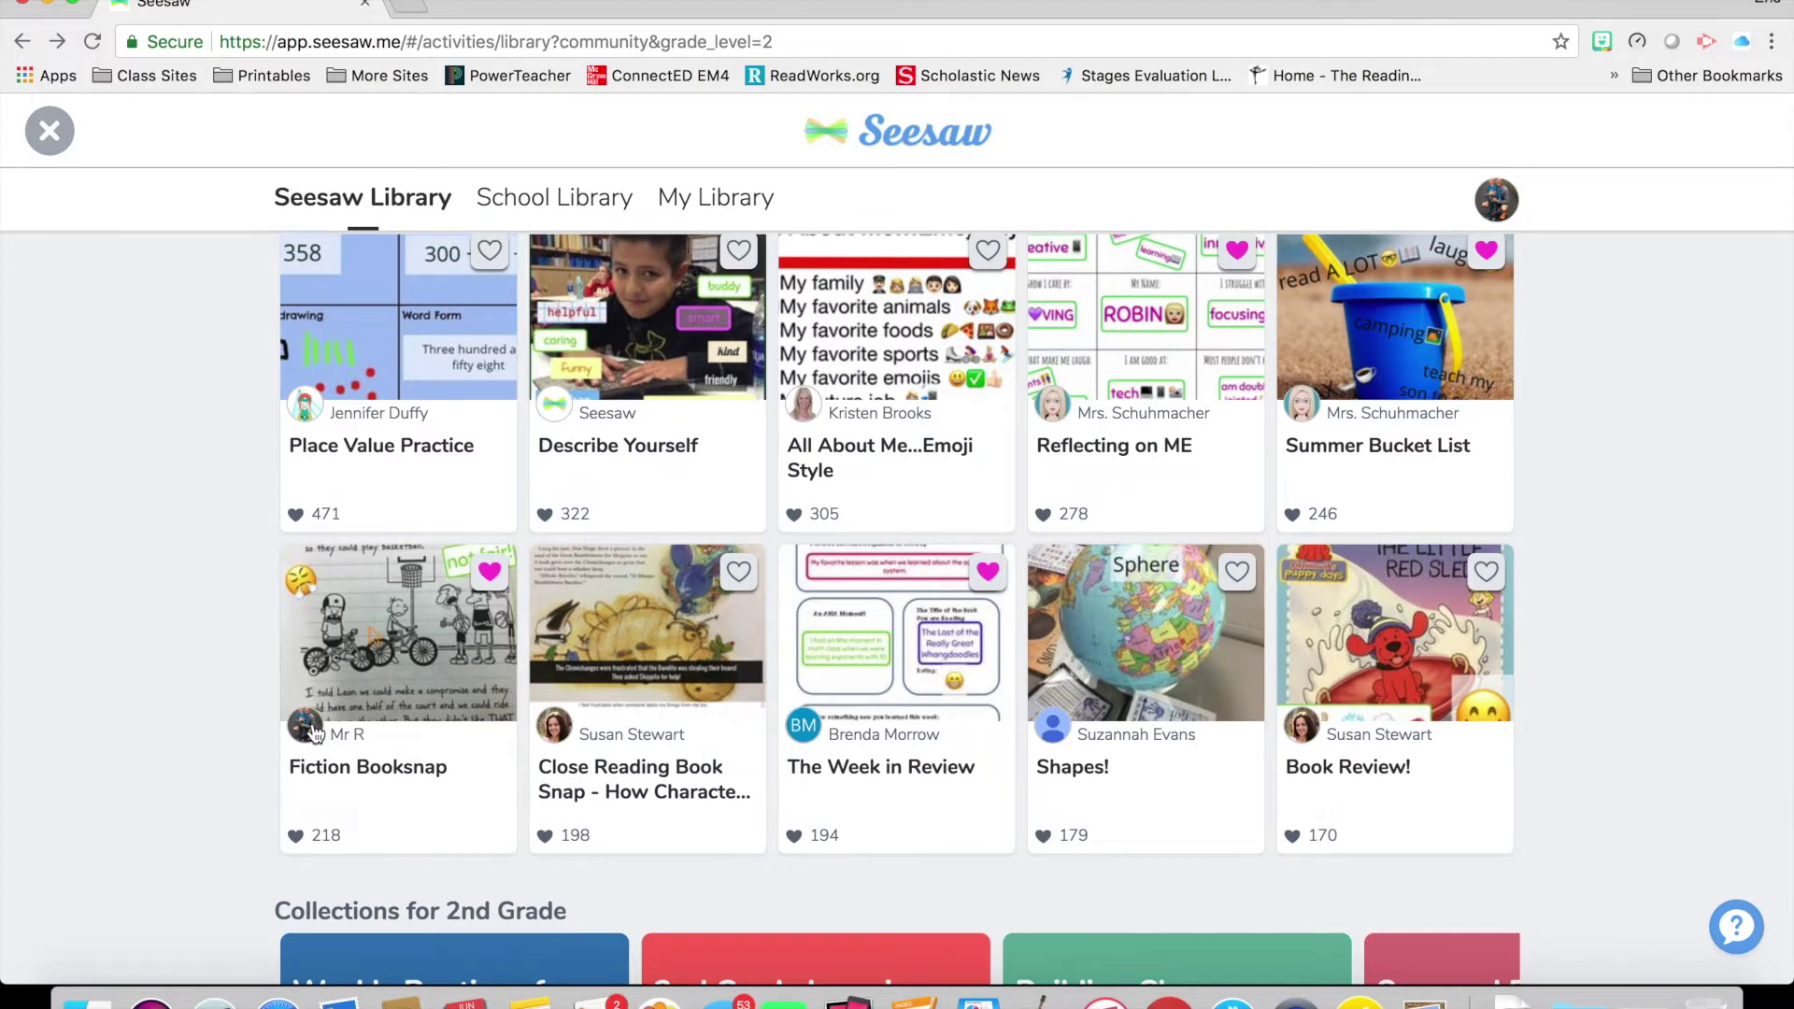
left_click(305, 725)
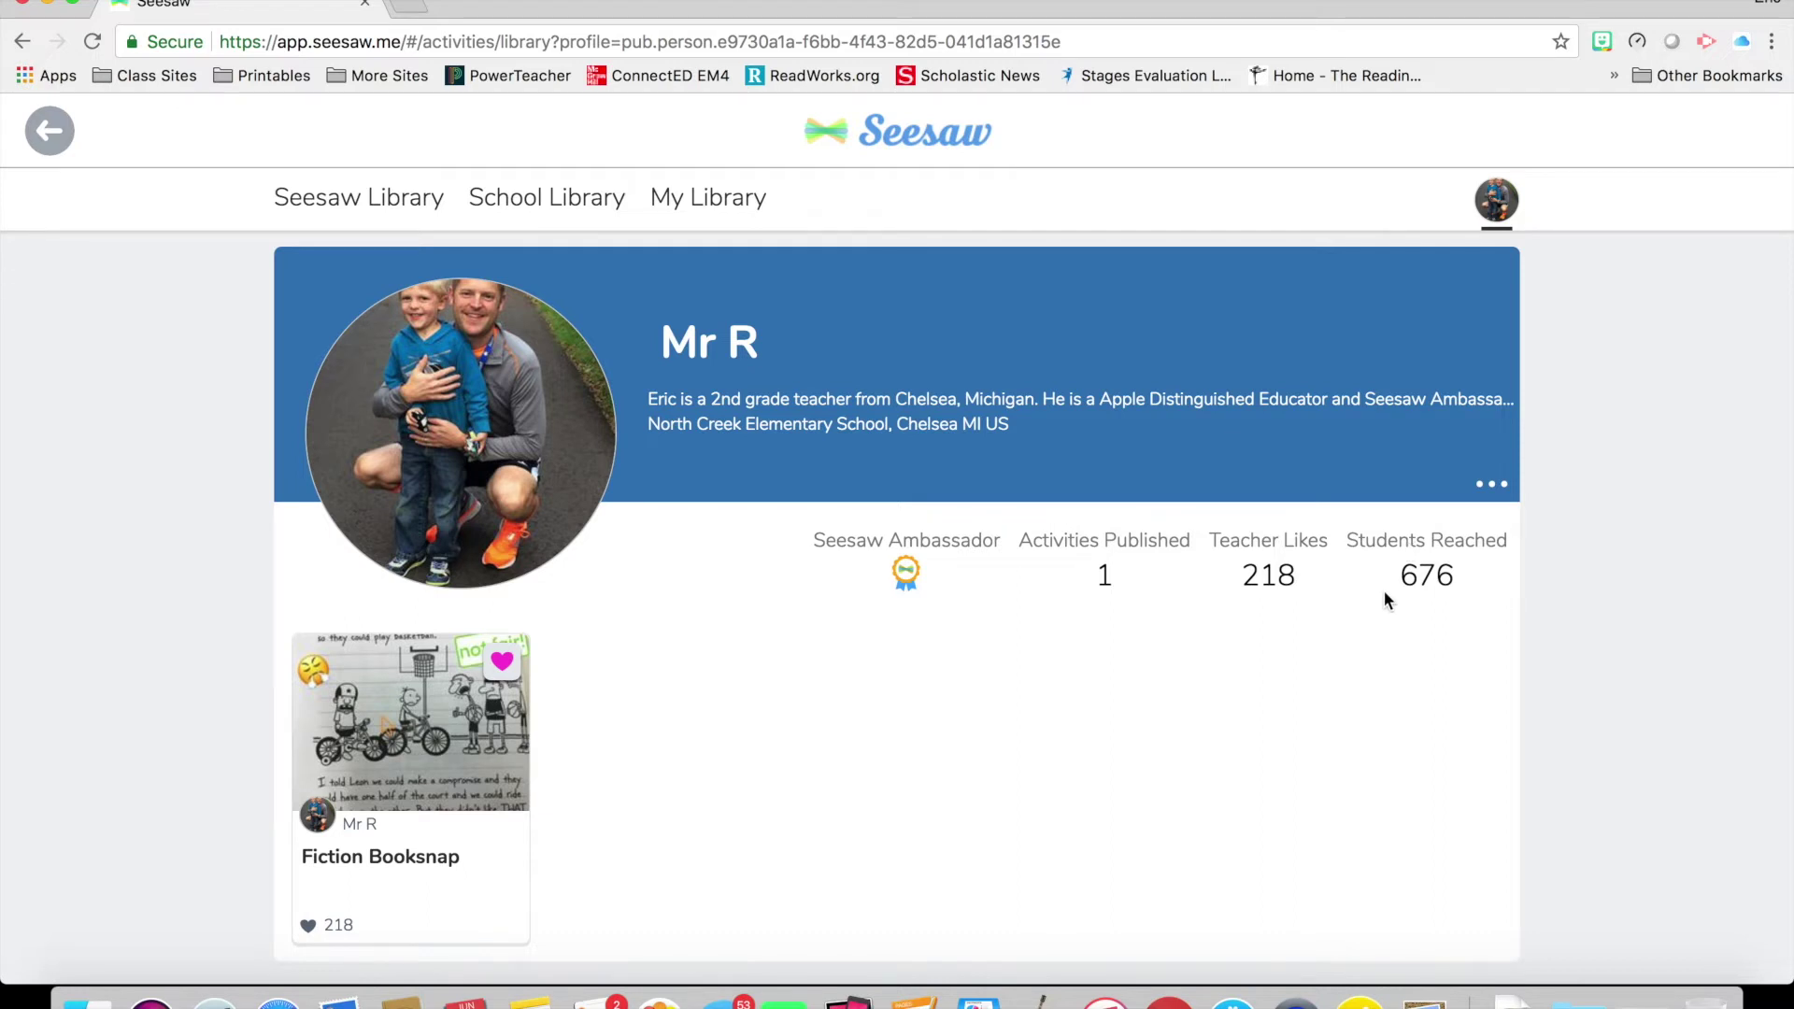
left_click(50, 133)
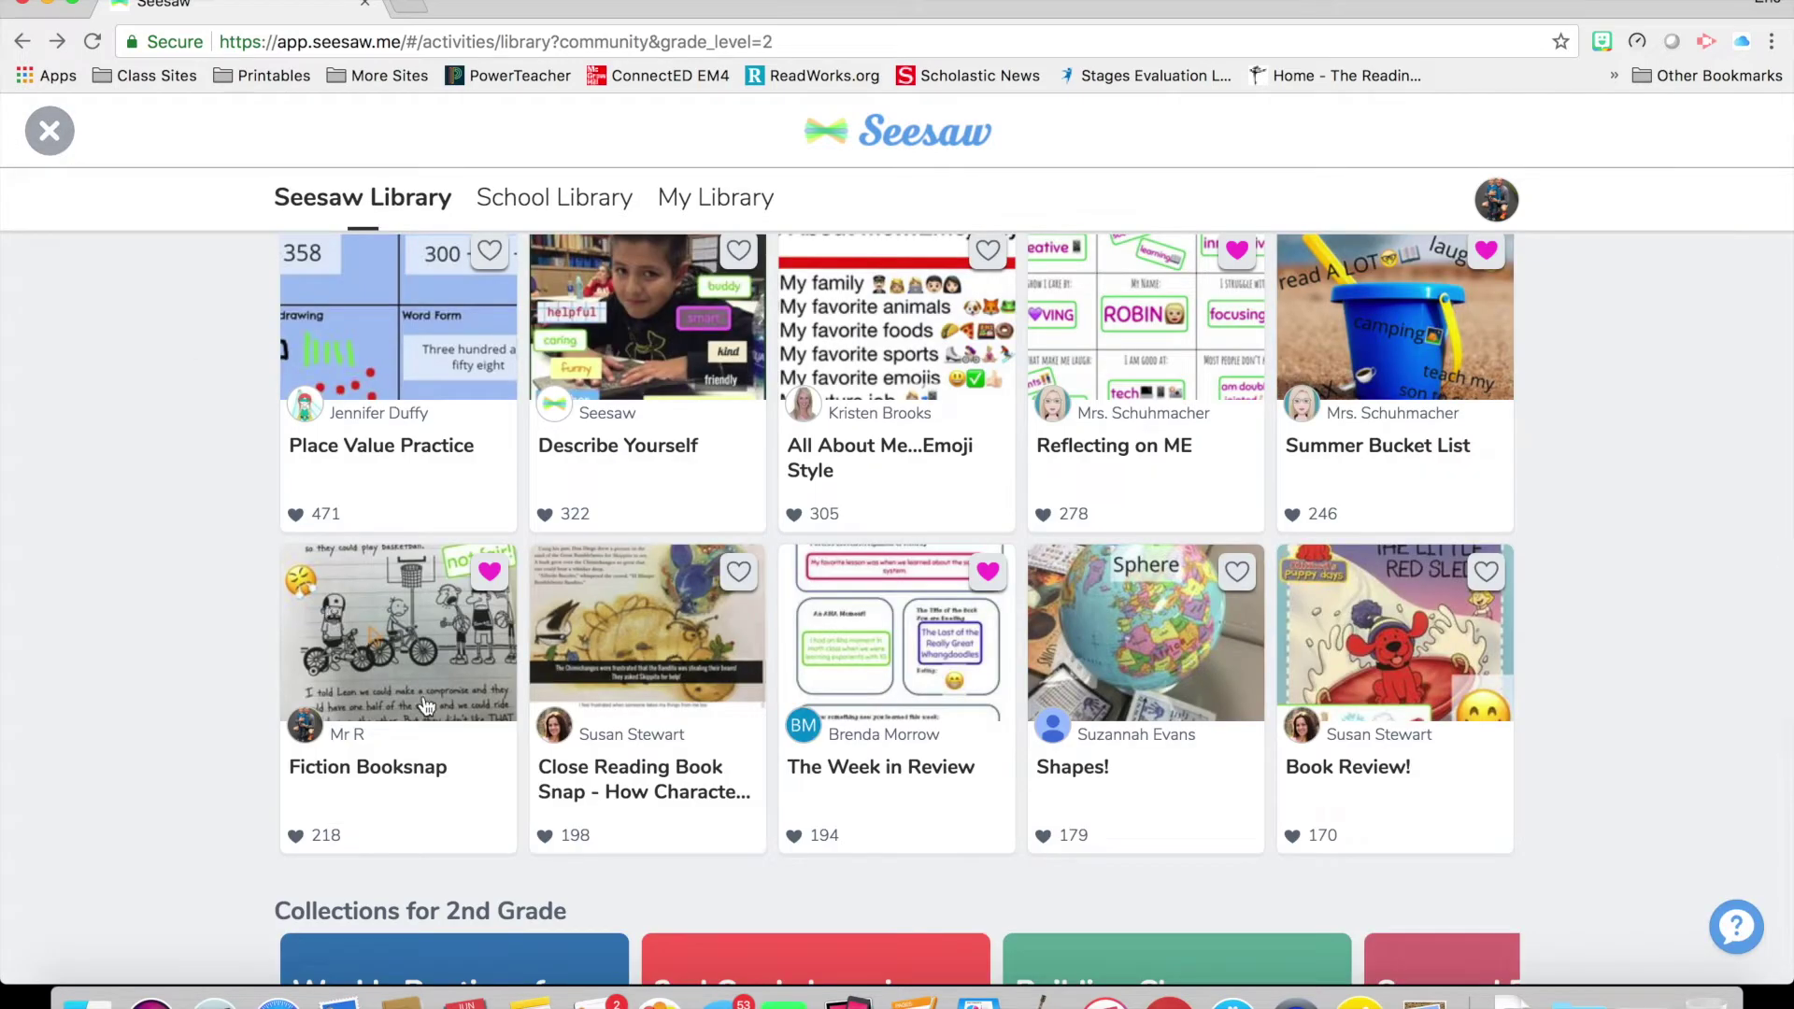
Review the collection choices for the Fiction Booksnap activity, and open the activity to show its further options
left_click(492, 577)
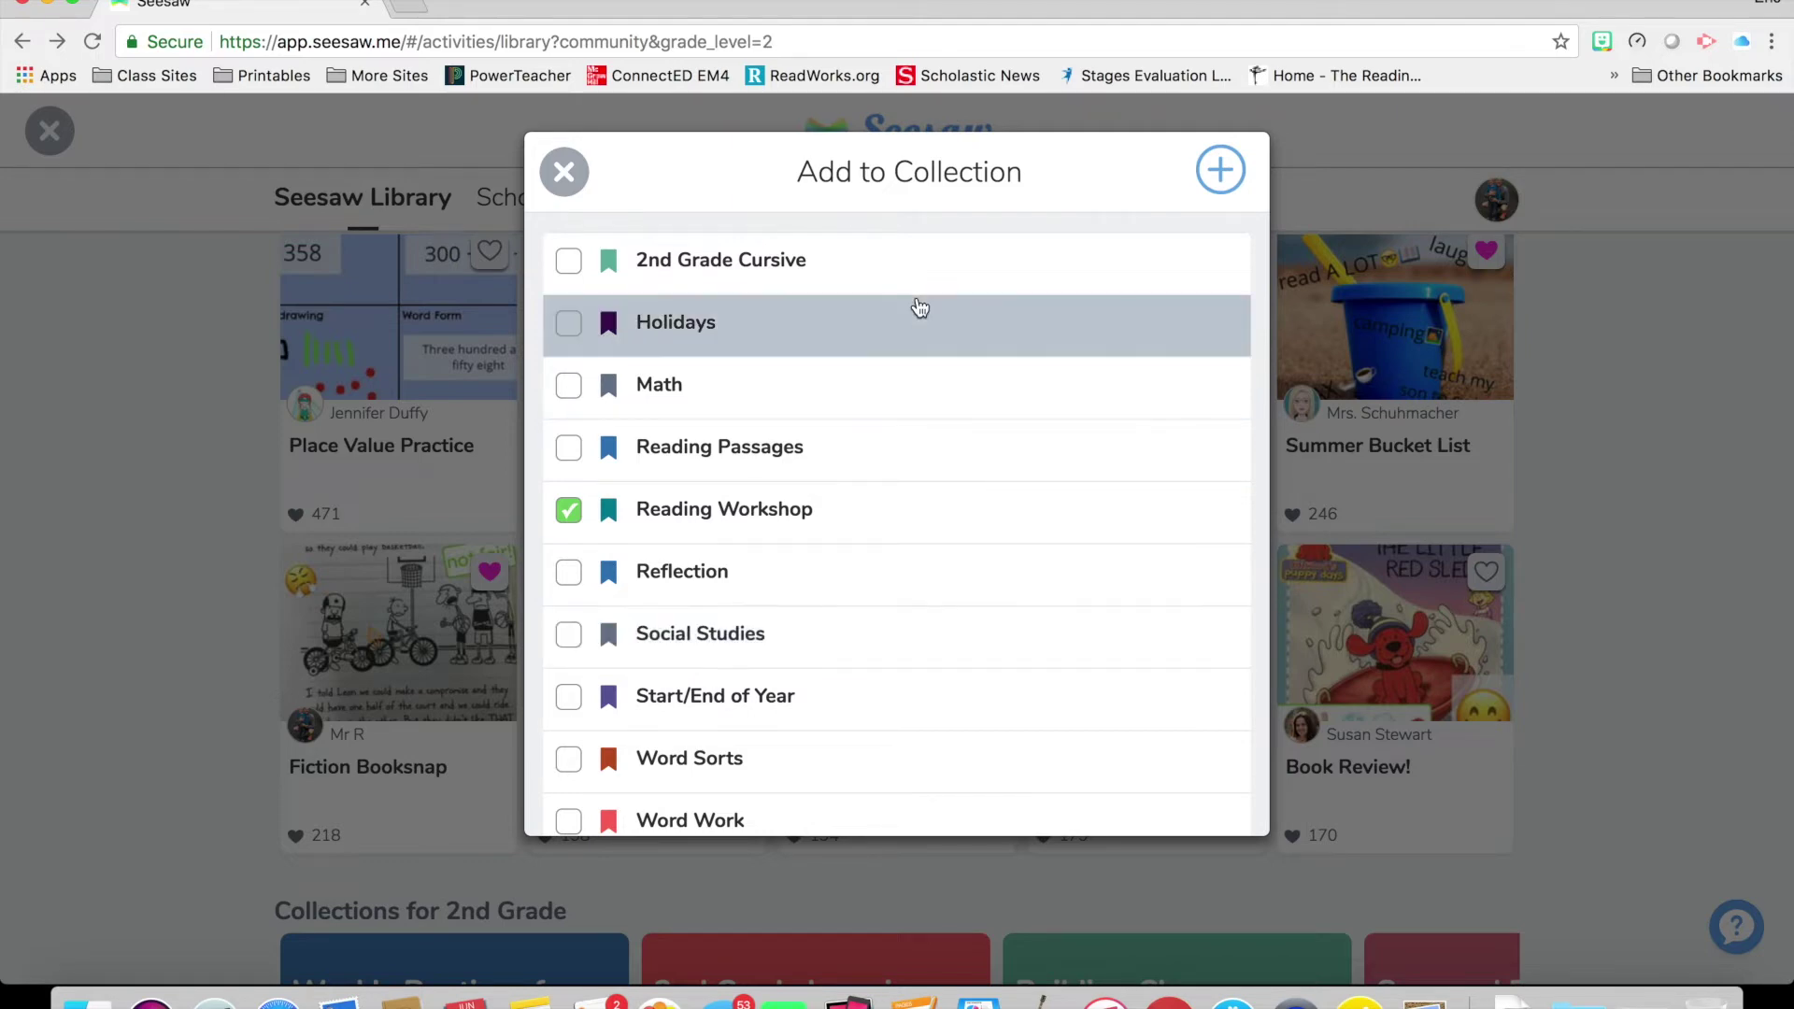
left_click(560, 171)
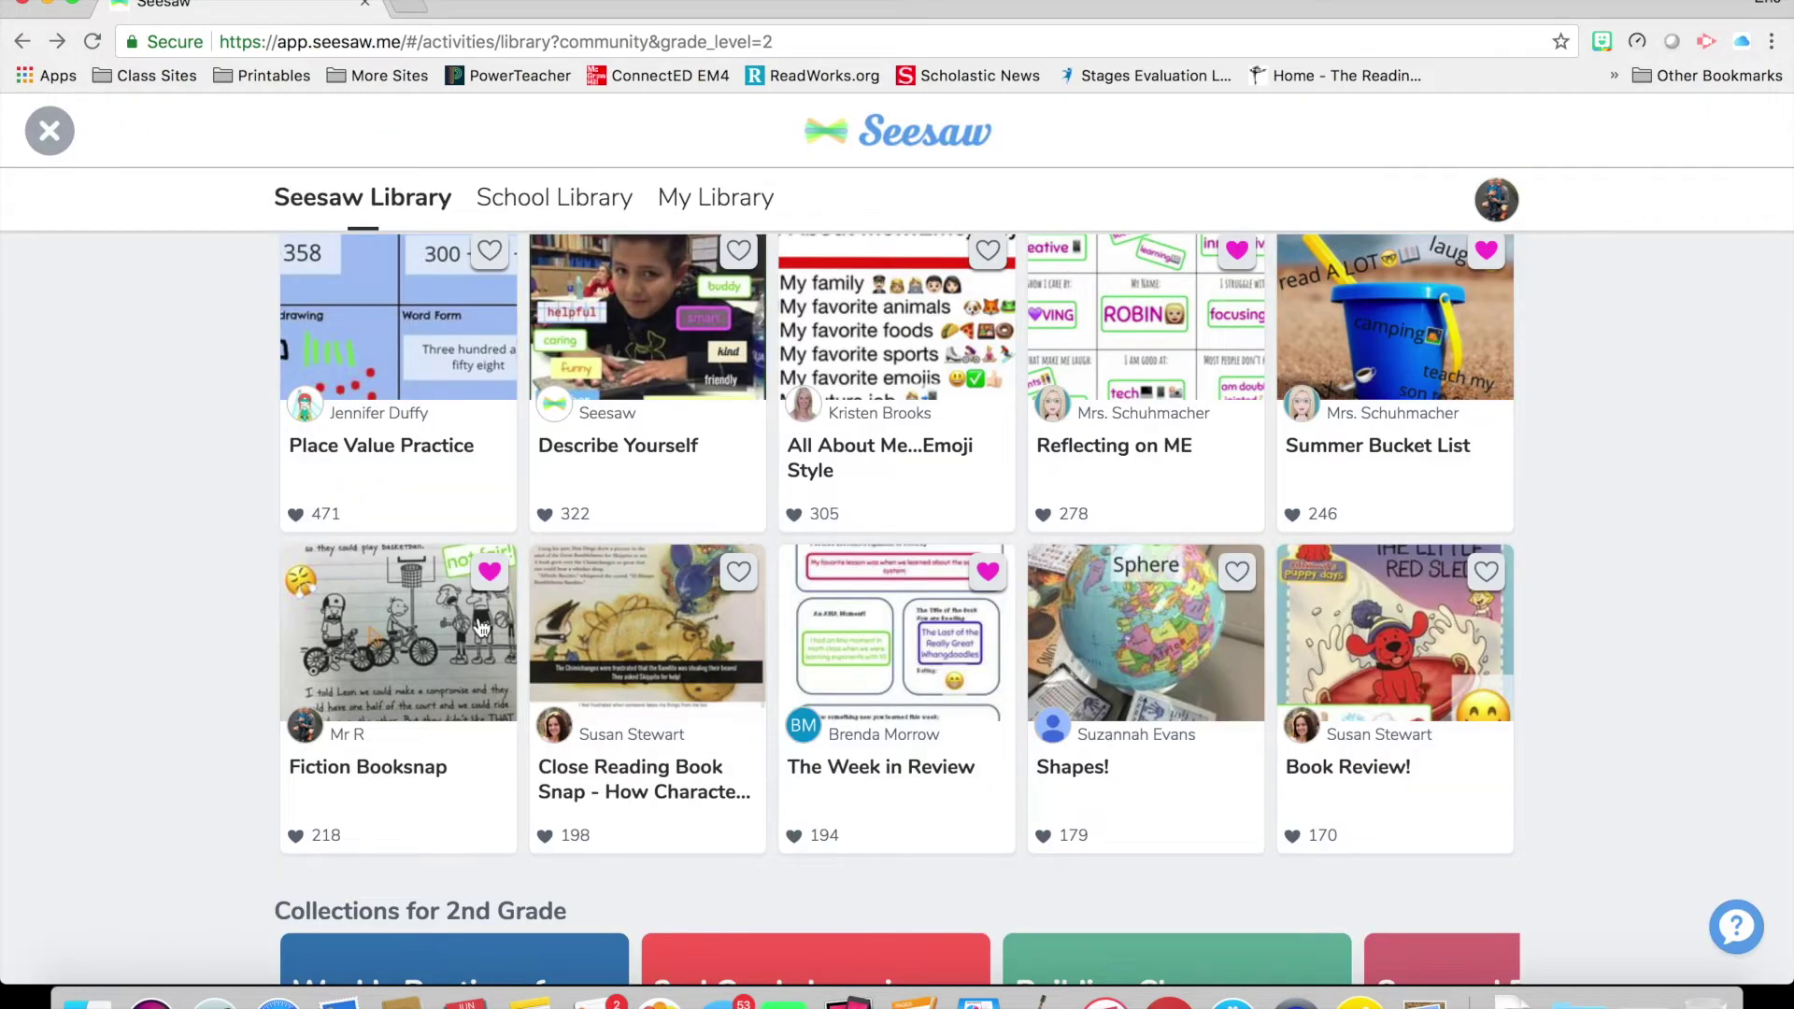
left_click(405, 701)
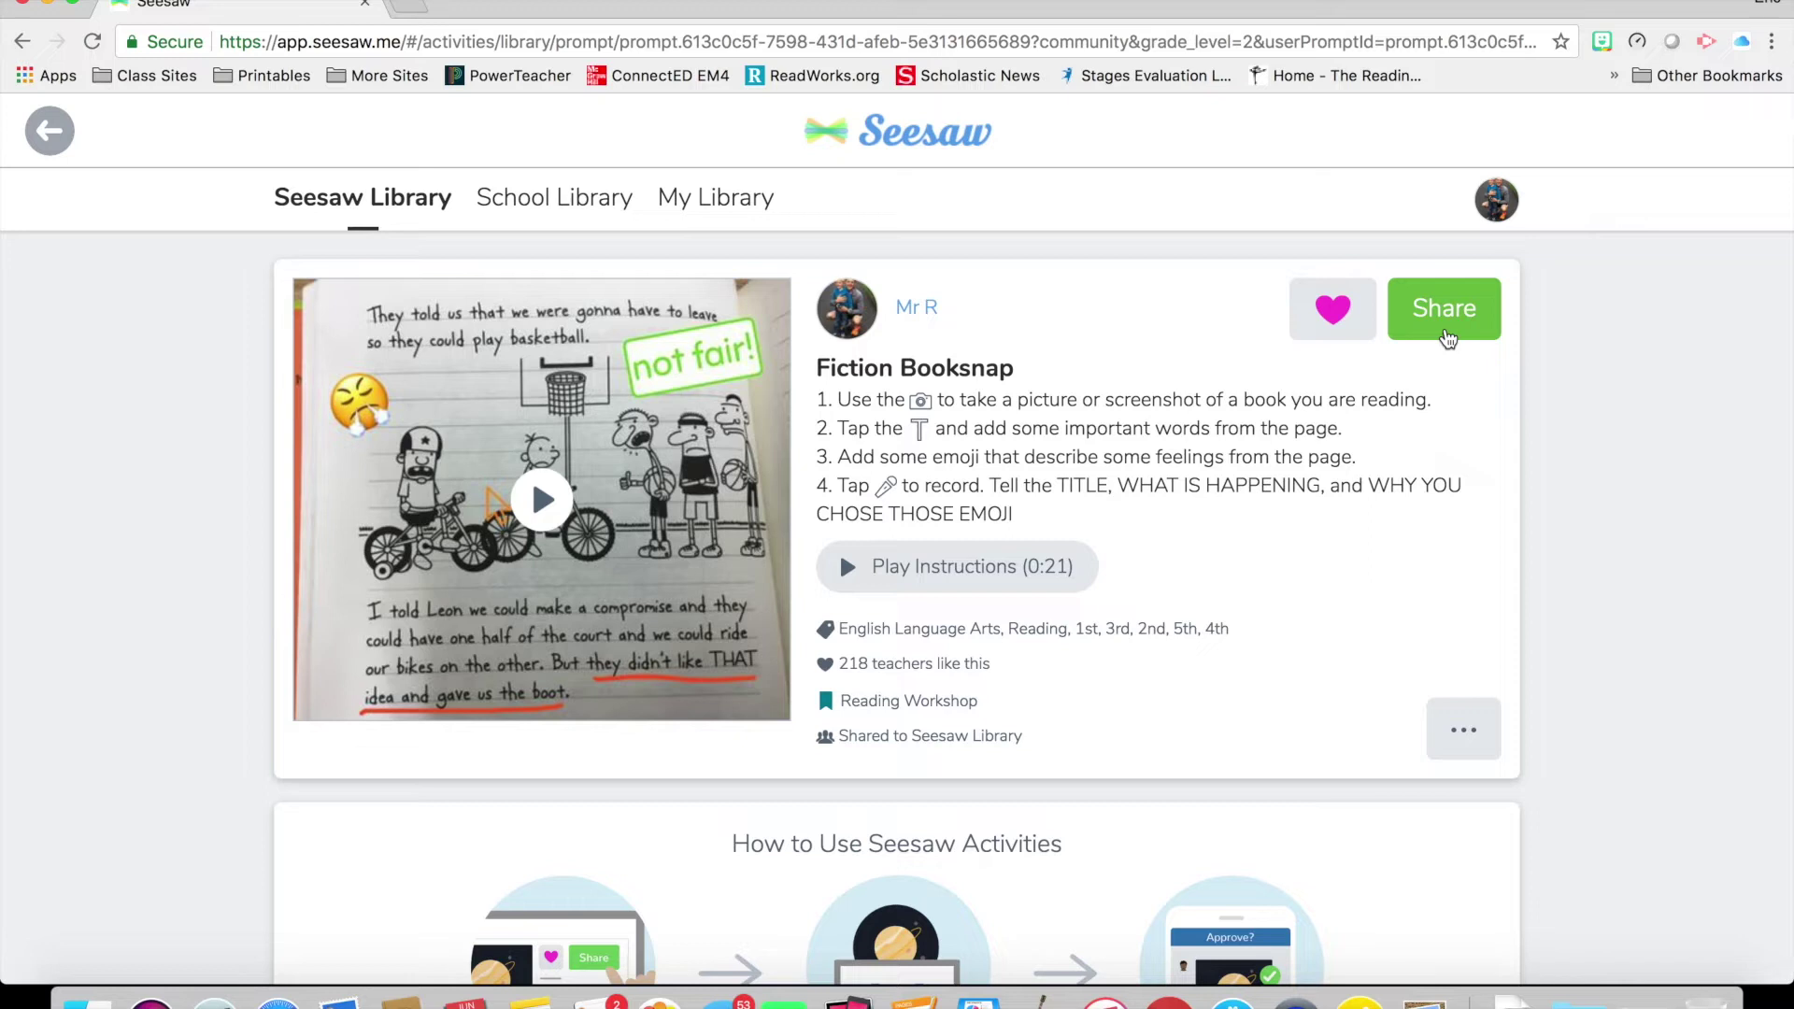
left_click(1476, 733)
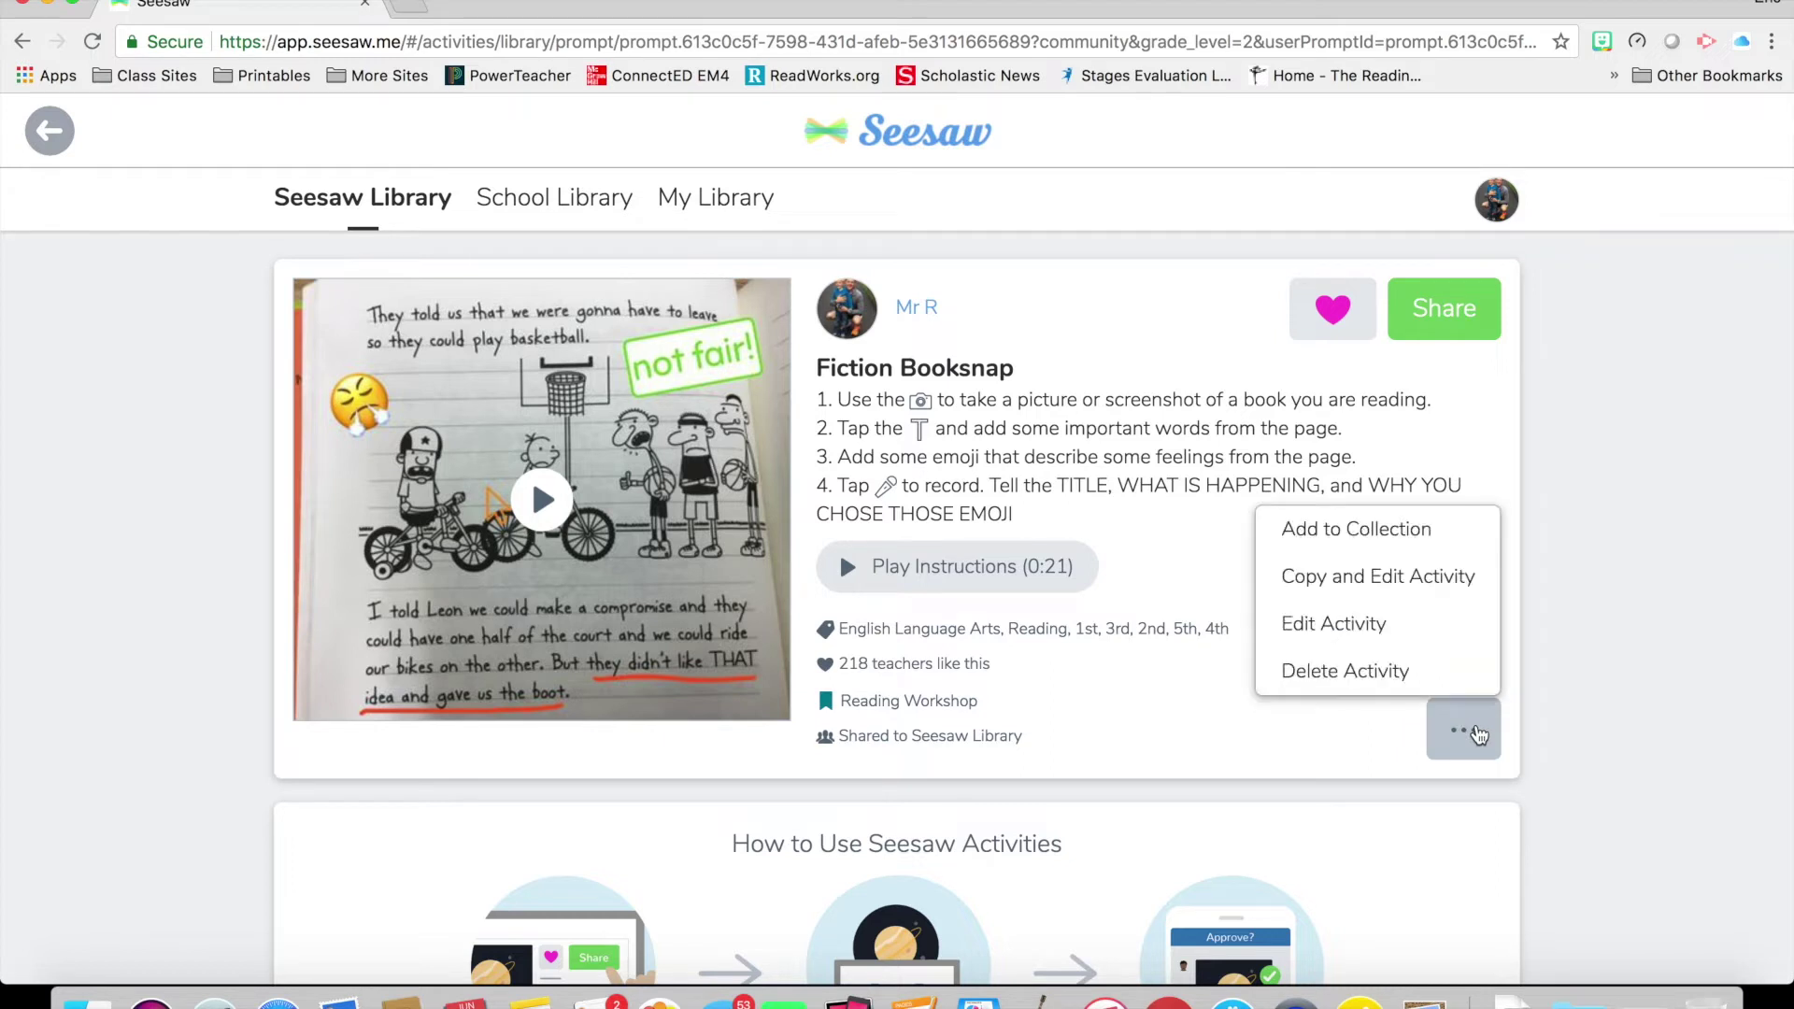
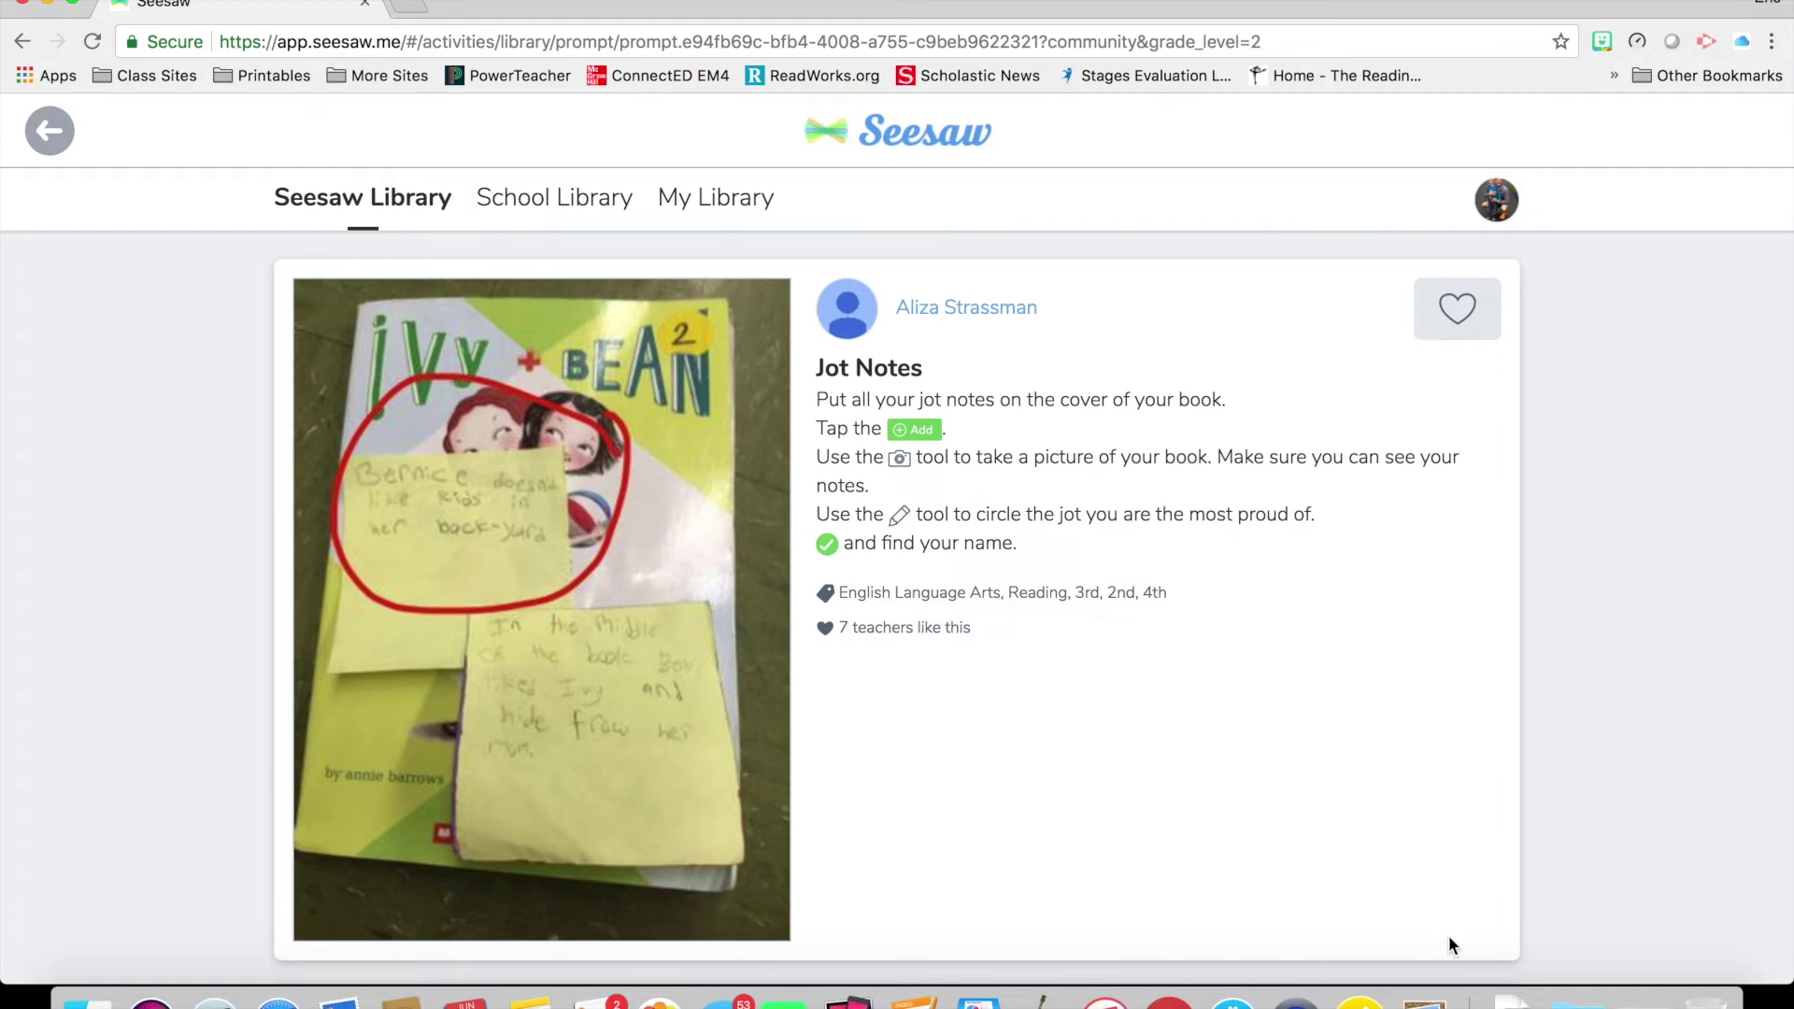
Like the Jot Notes activity and add it to the Holidays collection
left_click(1458, 310)
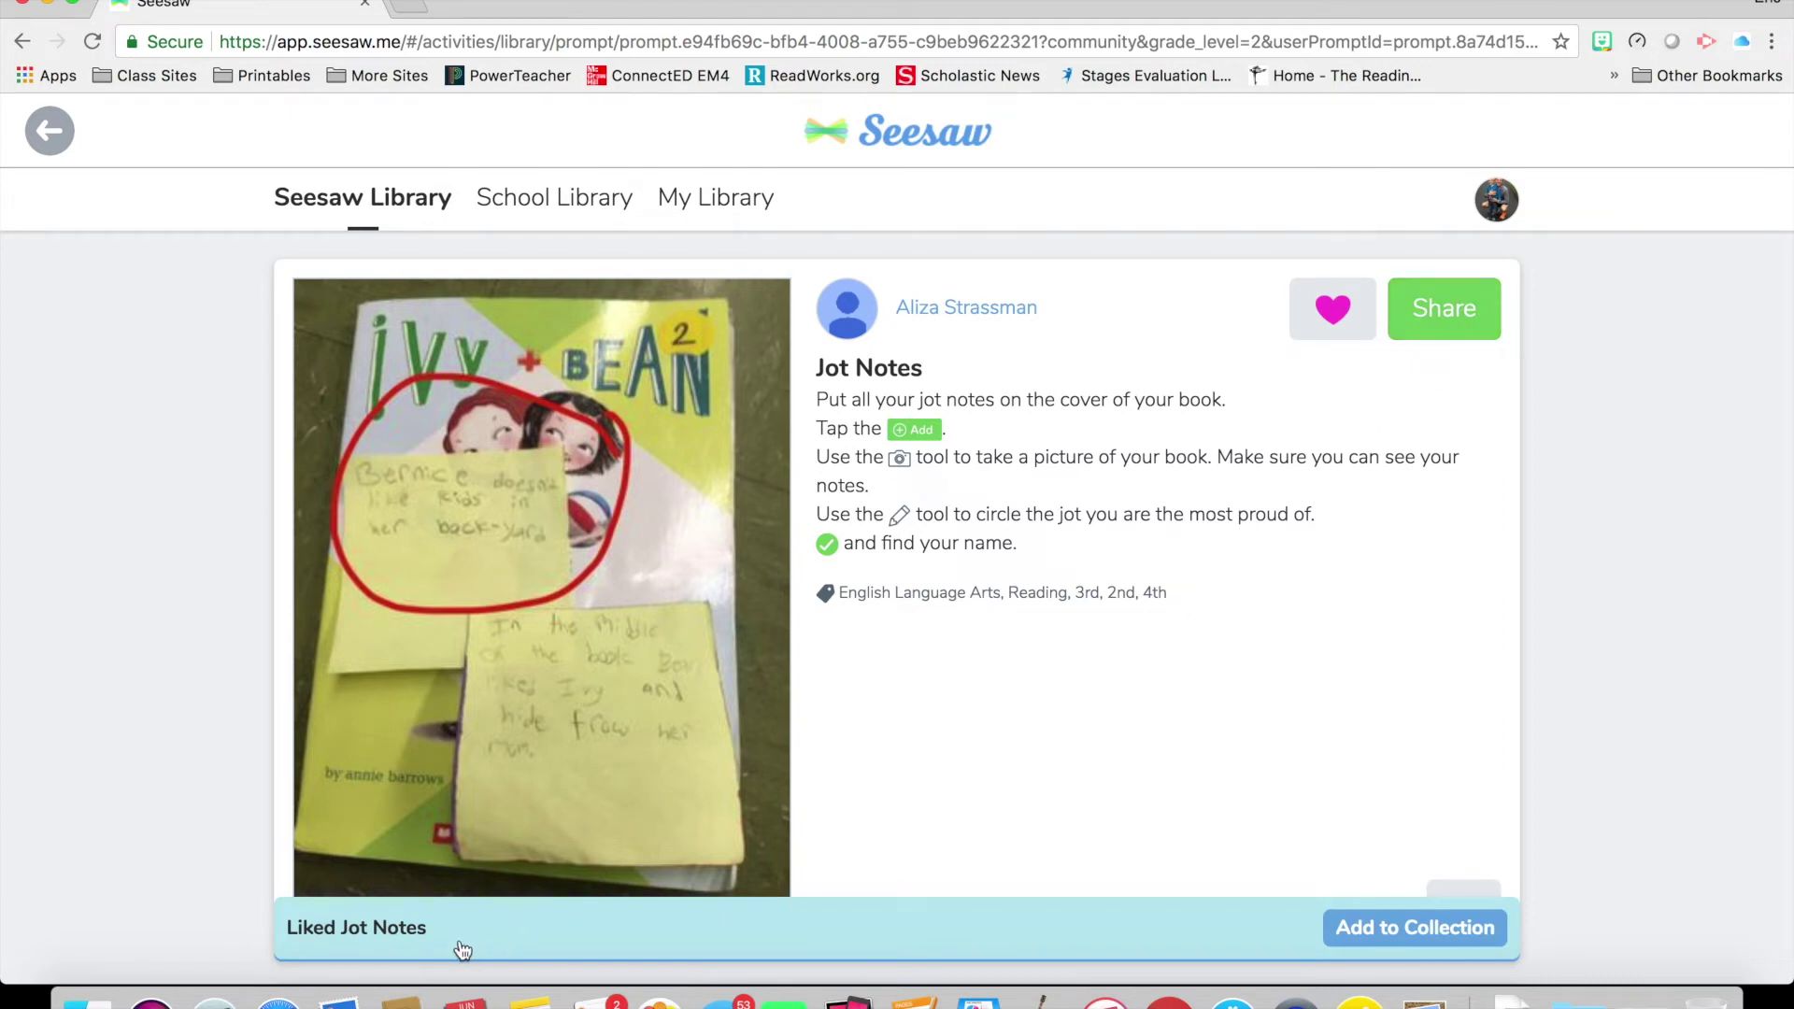
left_click(1463, 929)
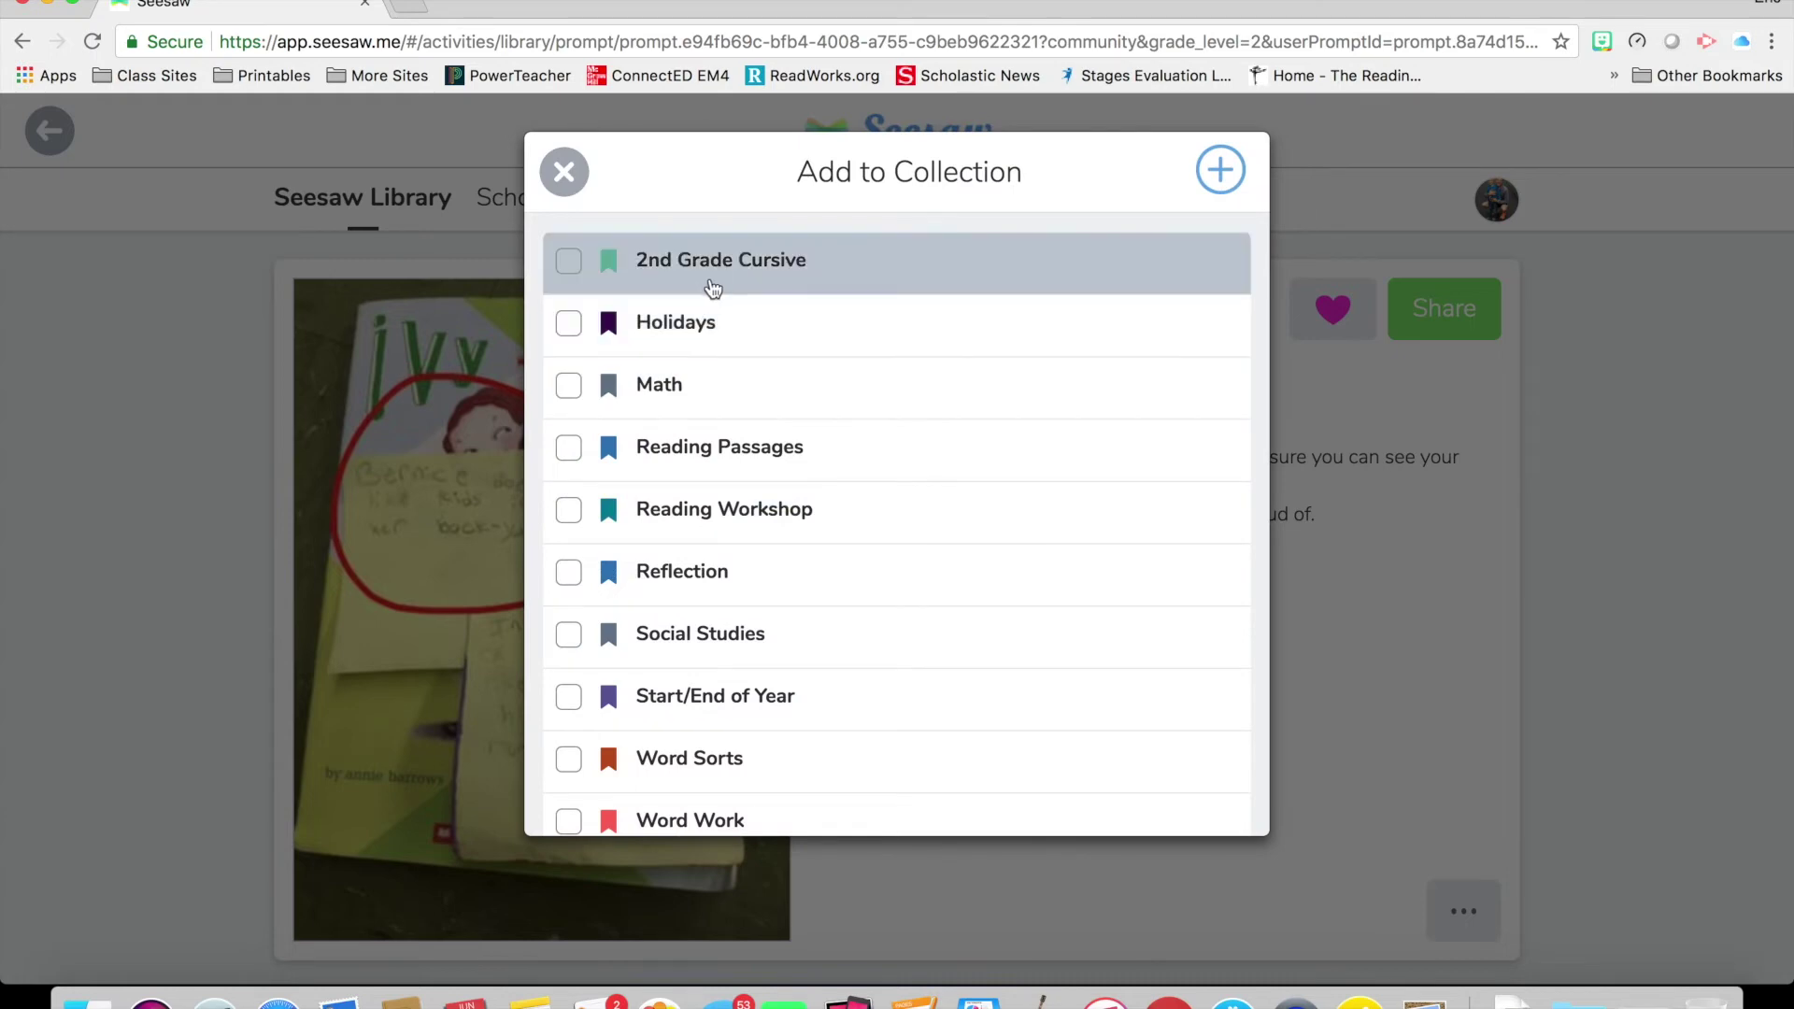
left_click(678, 333)
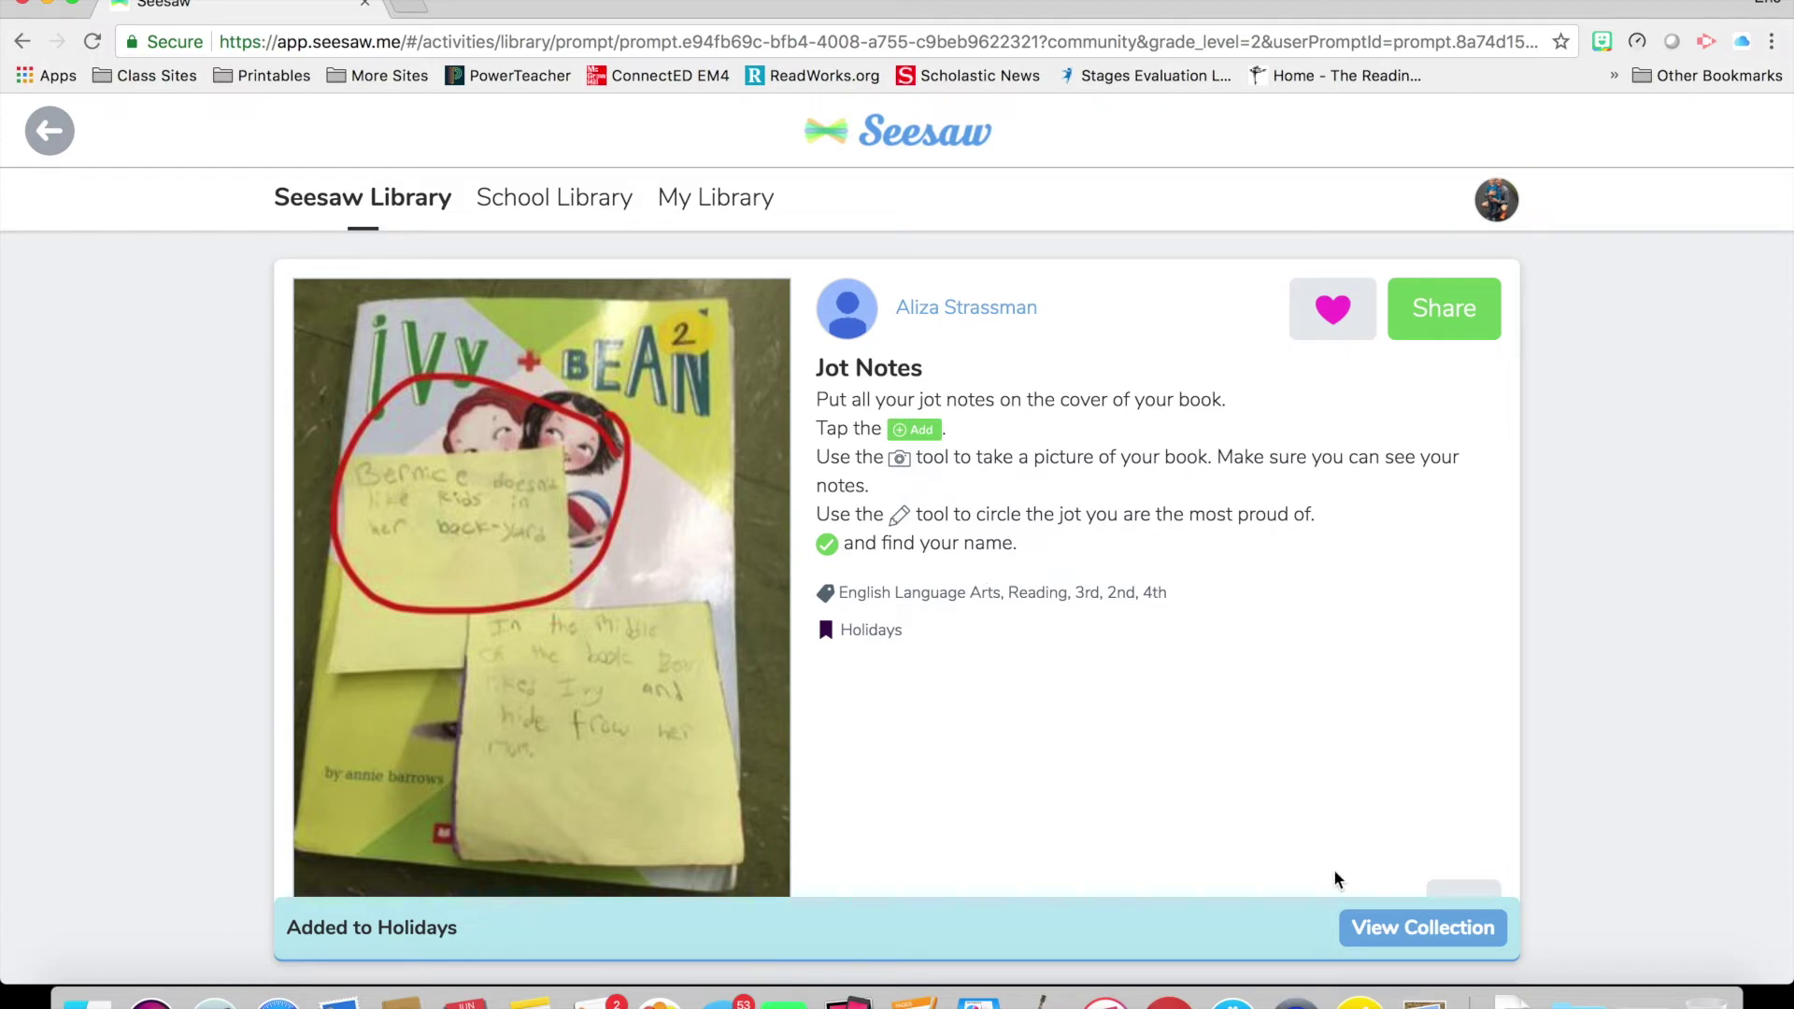
View the Holidays collection and open its Jot Notes activity to show the further options
left_click(1410, 929)
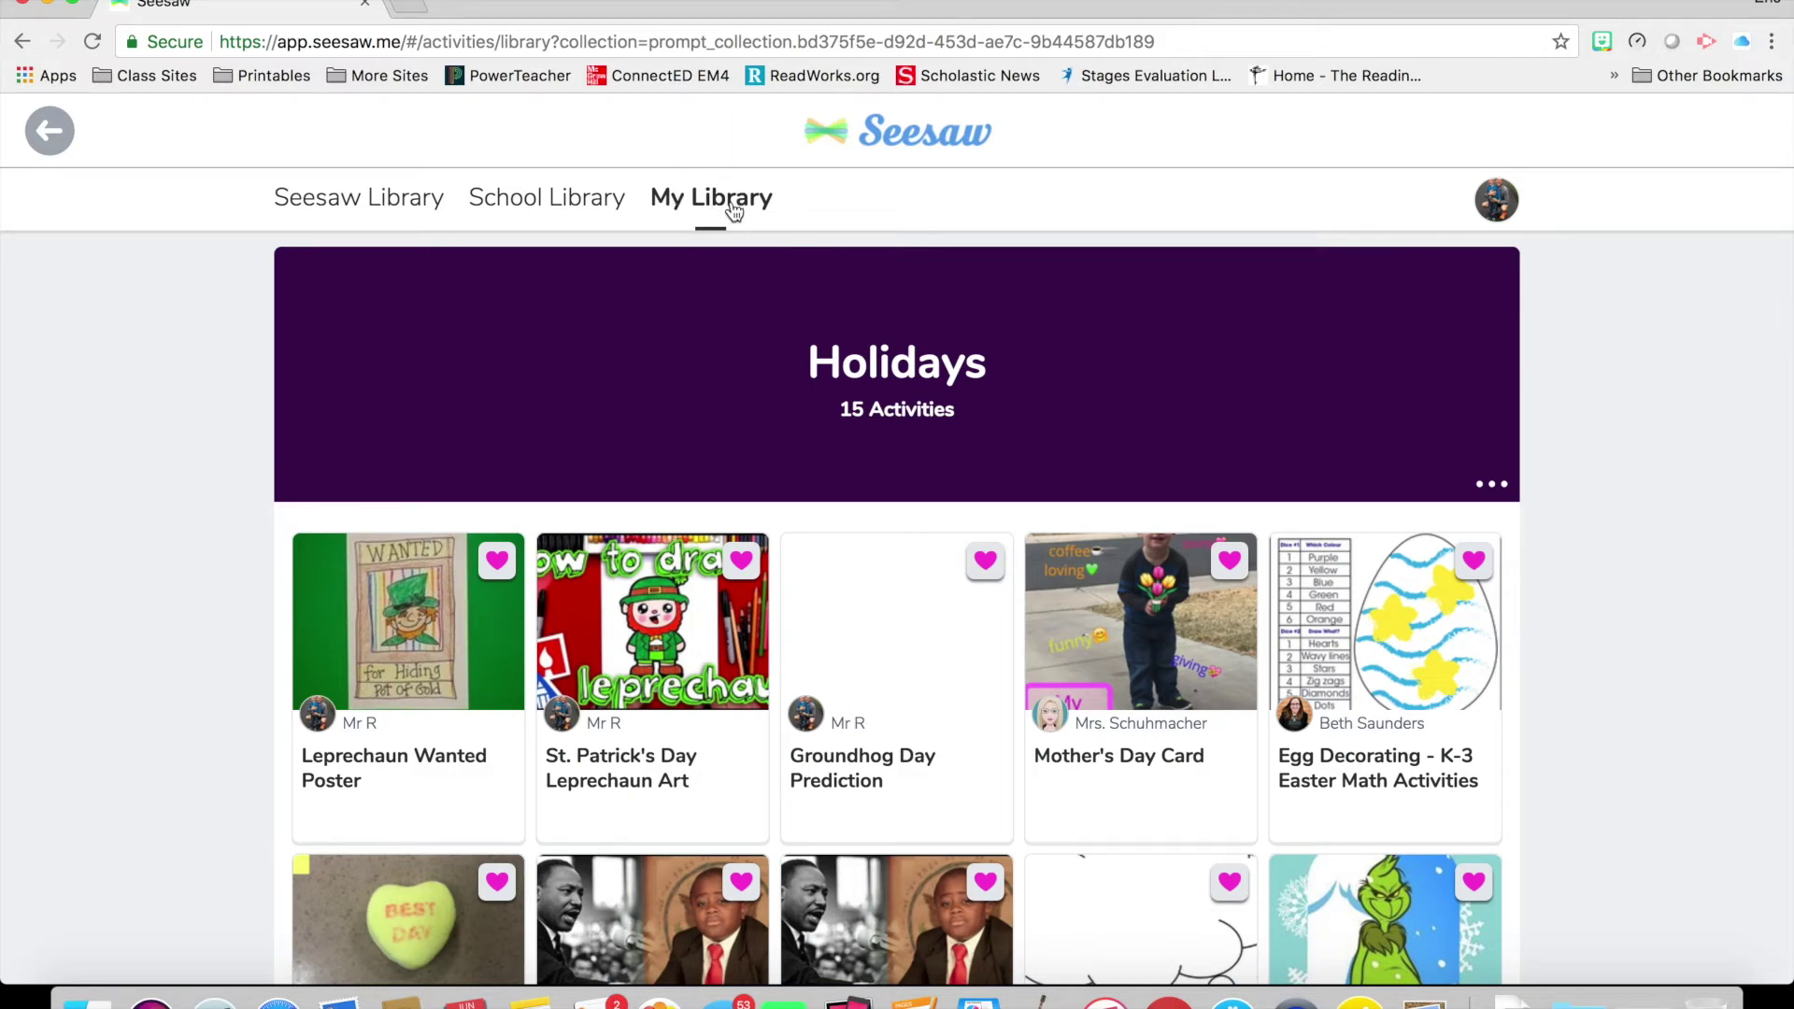
scroll(772, 688, "down", 2)
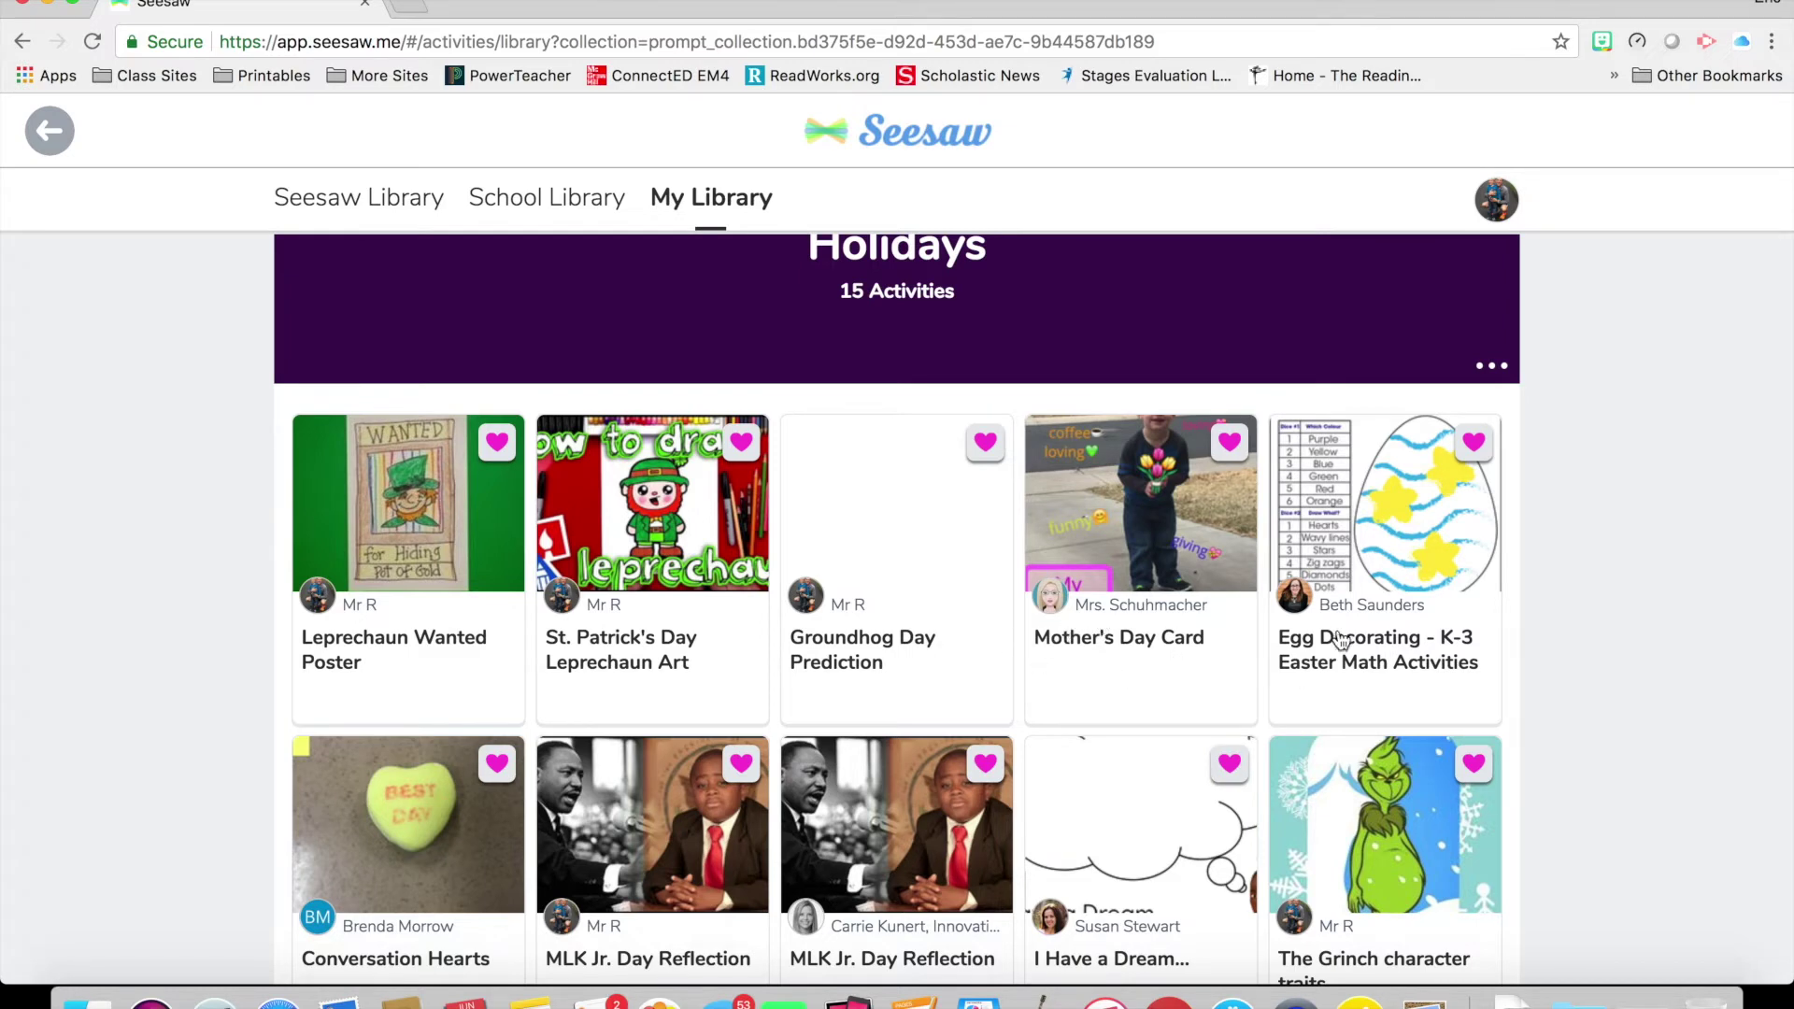
scroll(1355, 710, "down", 5)
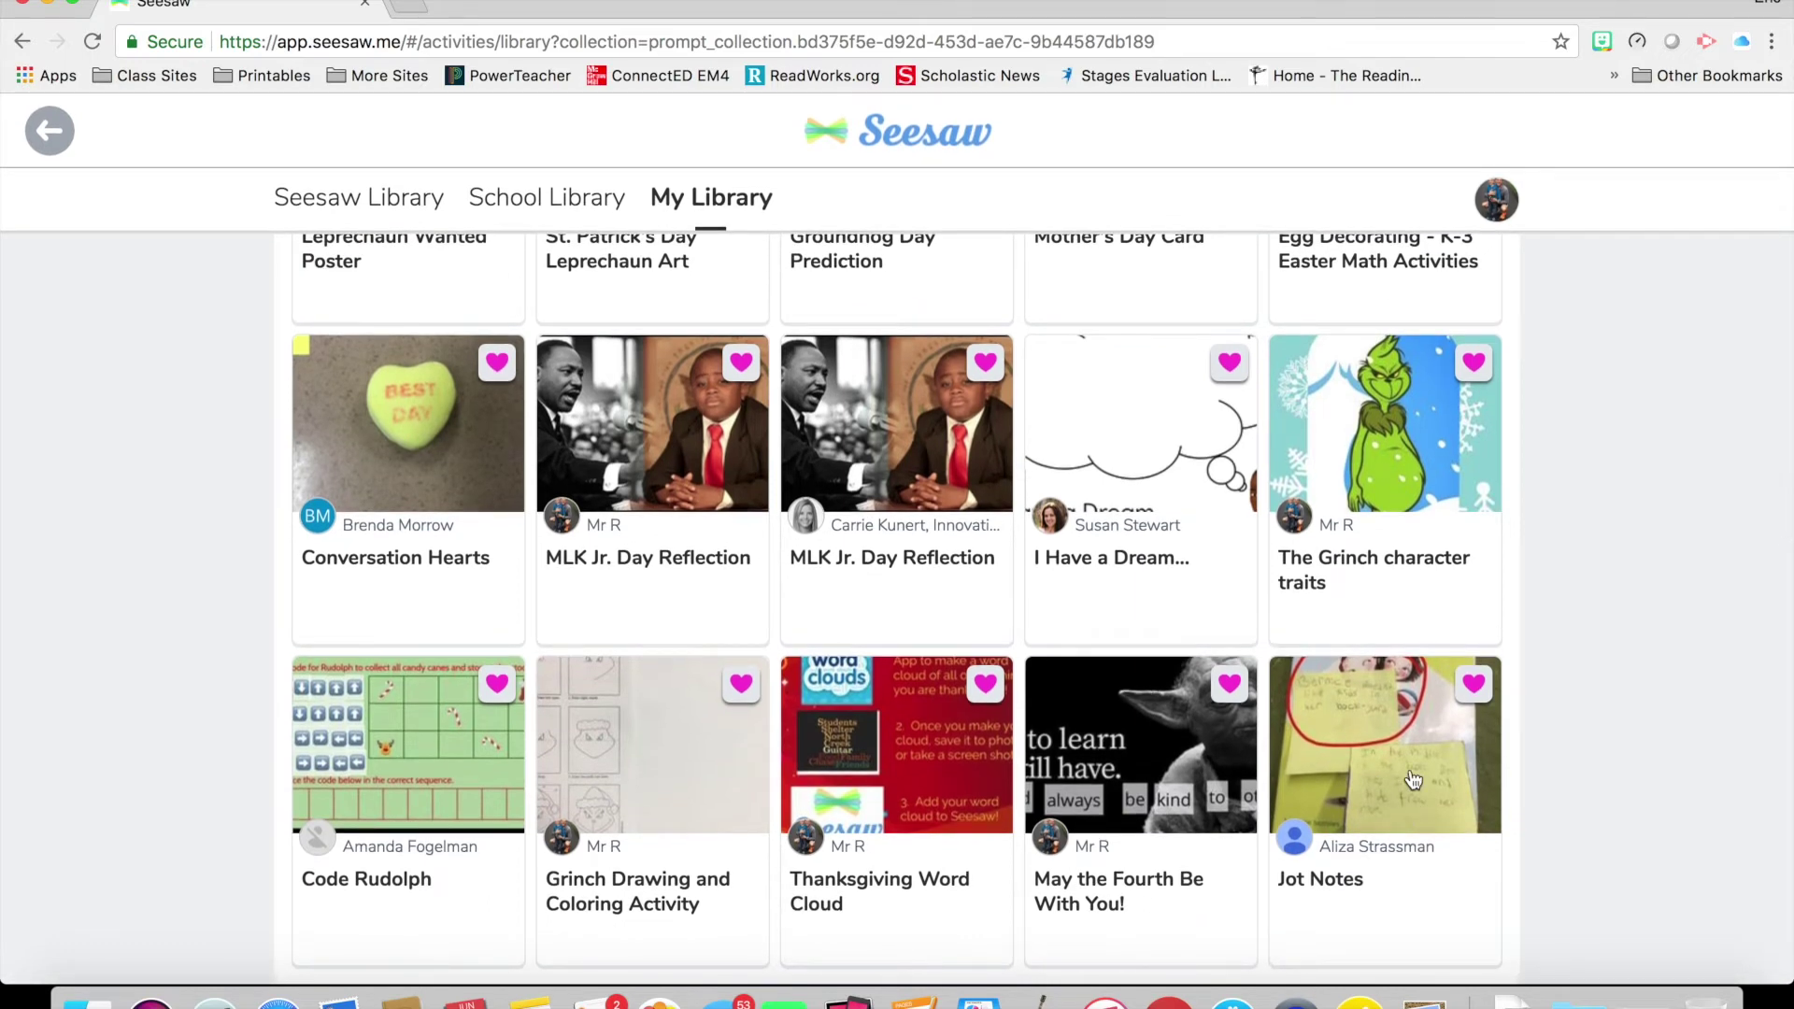
left_click(1413, 780)
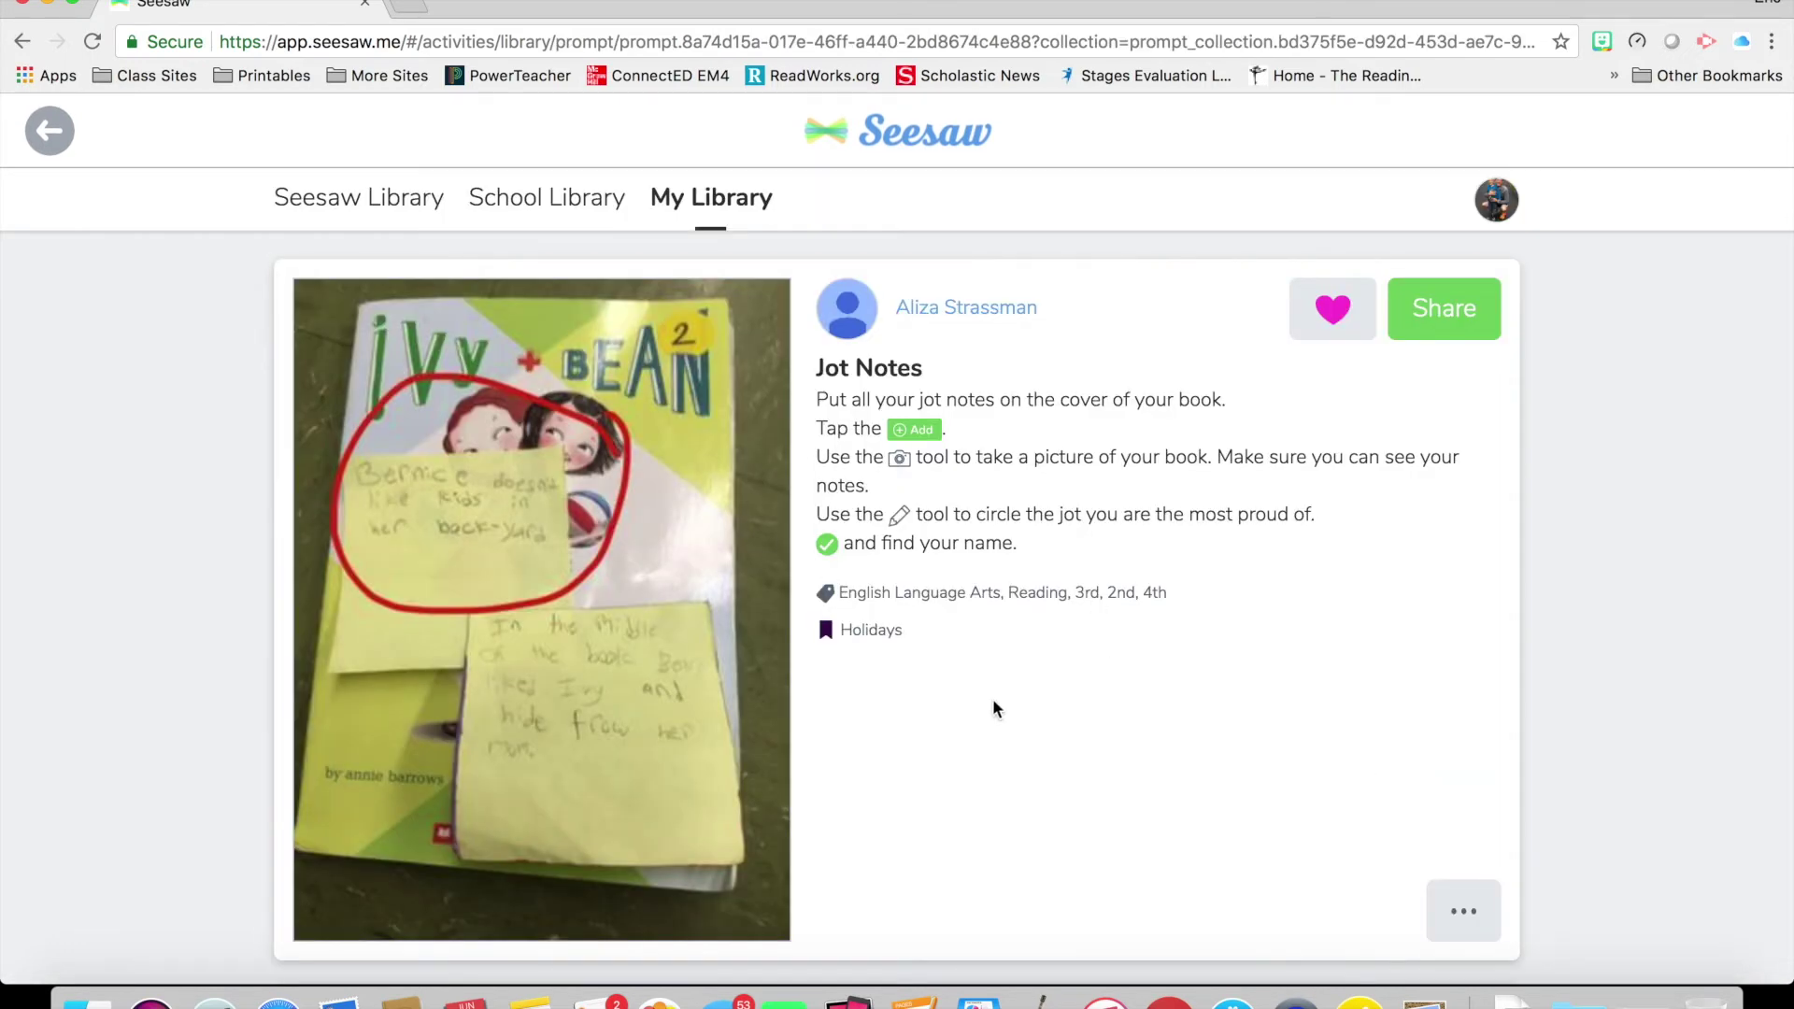
left_click(1458, 909)
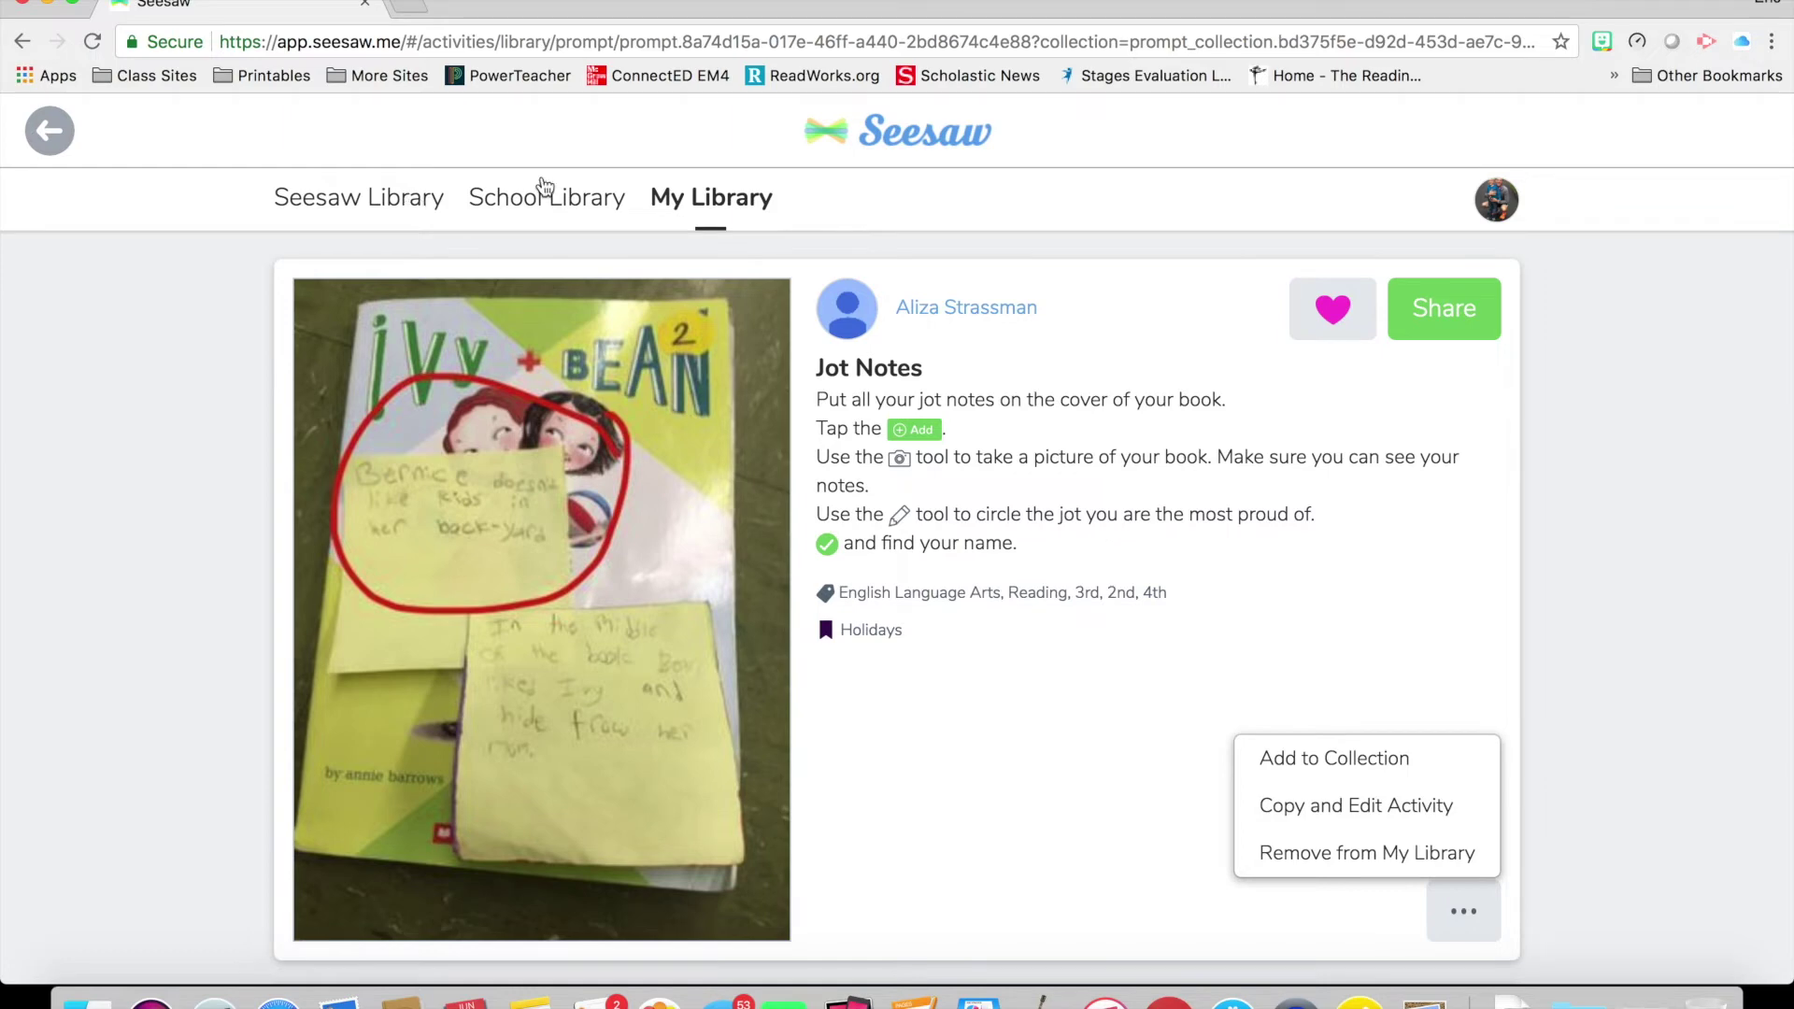
Go to My Library and examine the subject filter choices and recent activities
left_click(733, 211)
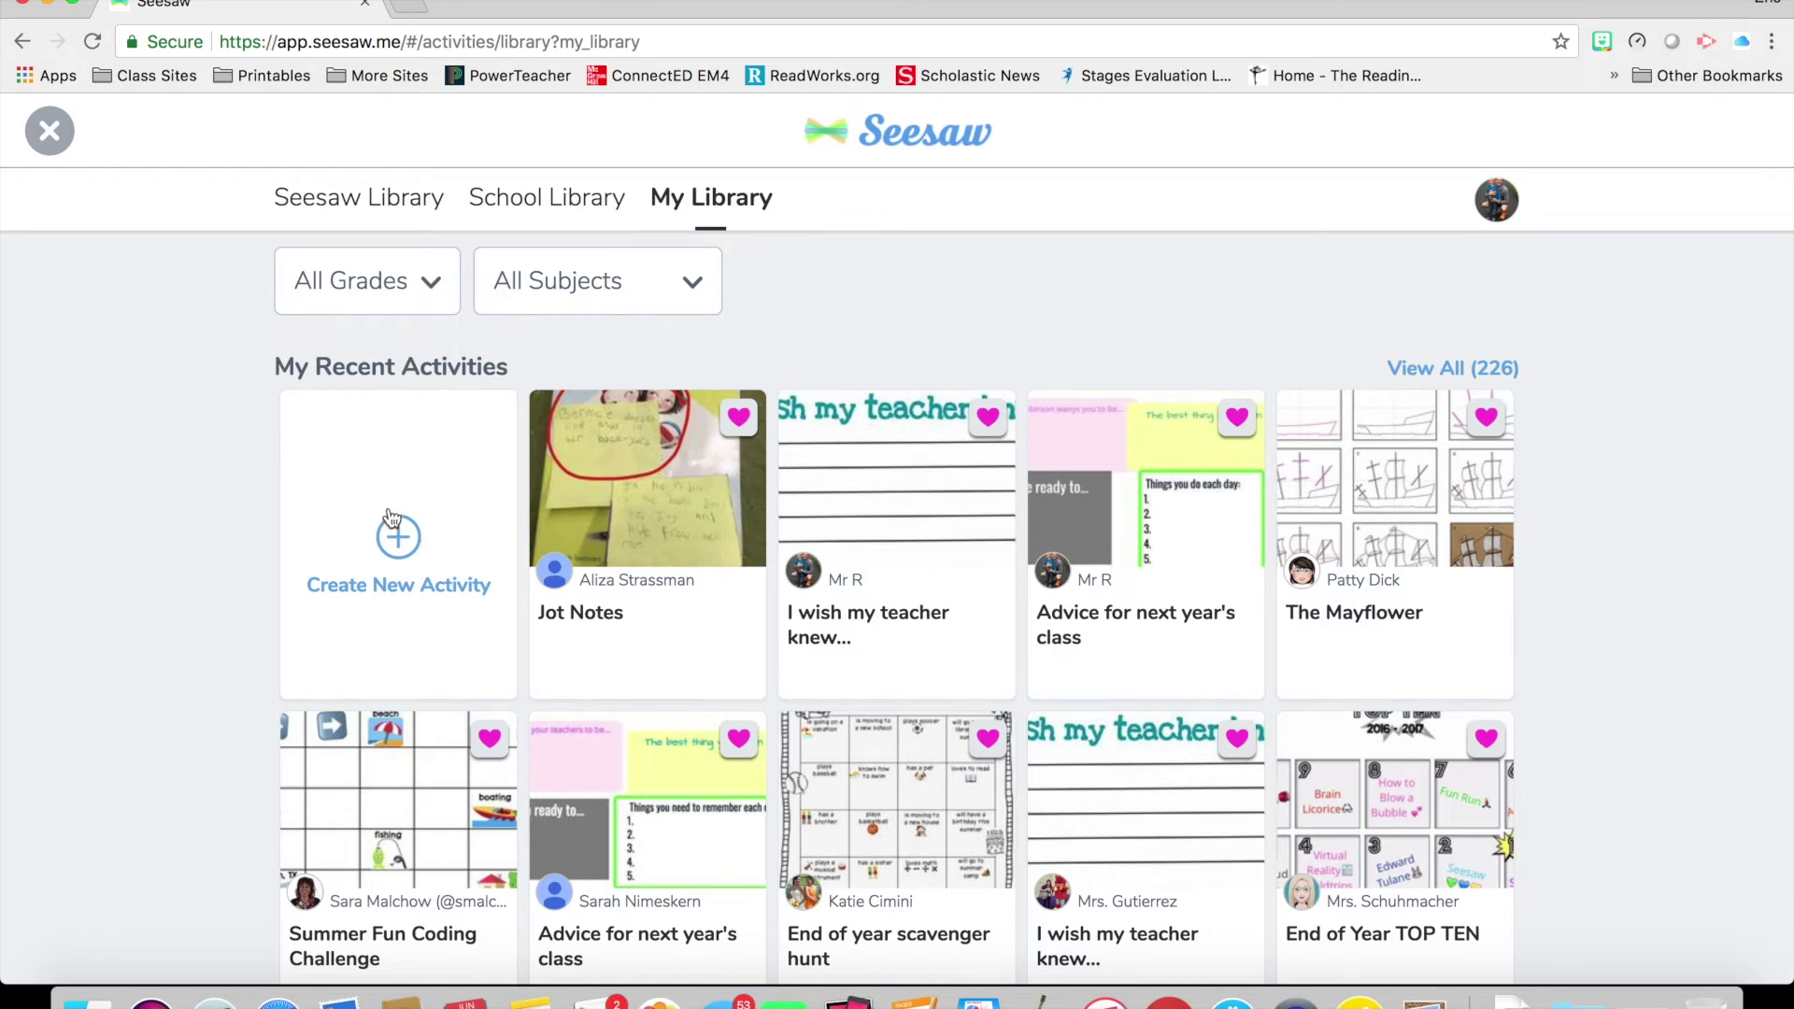
left_click(587, 303)
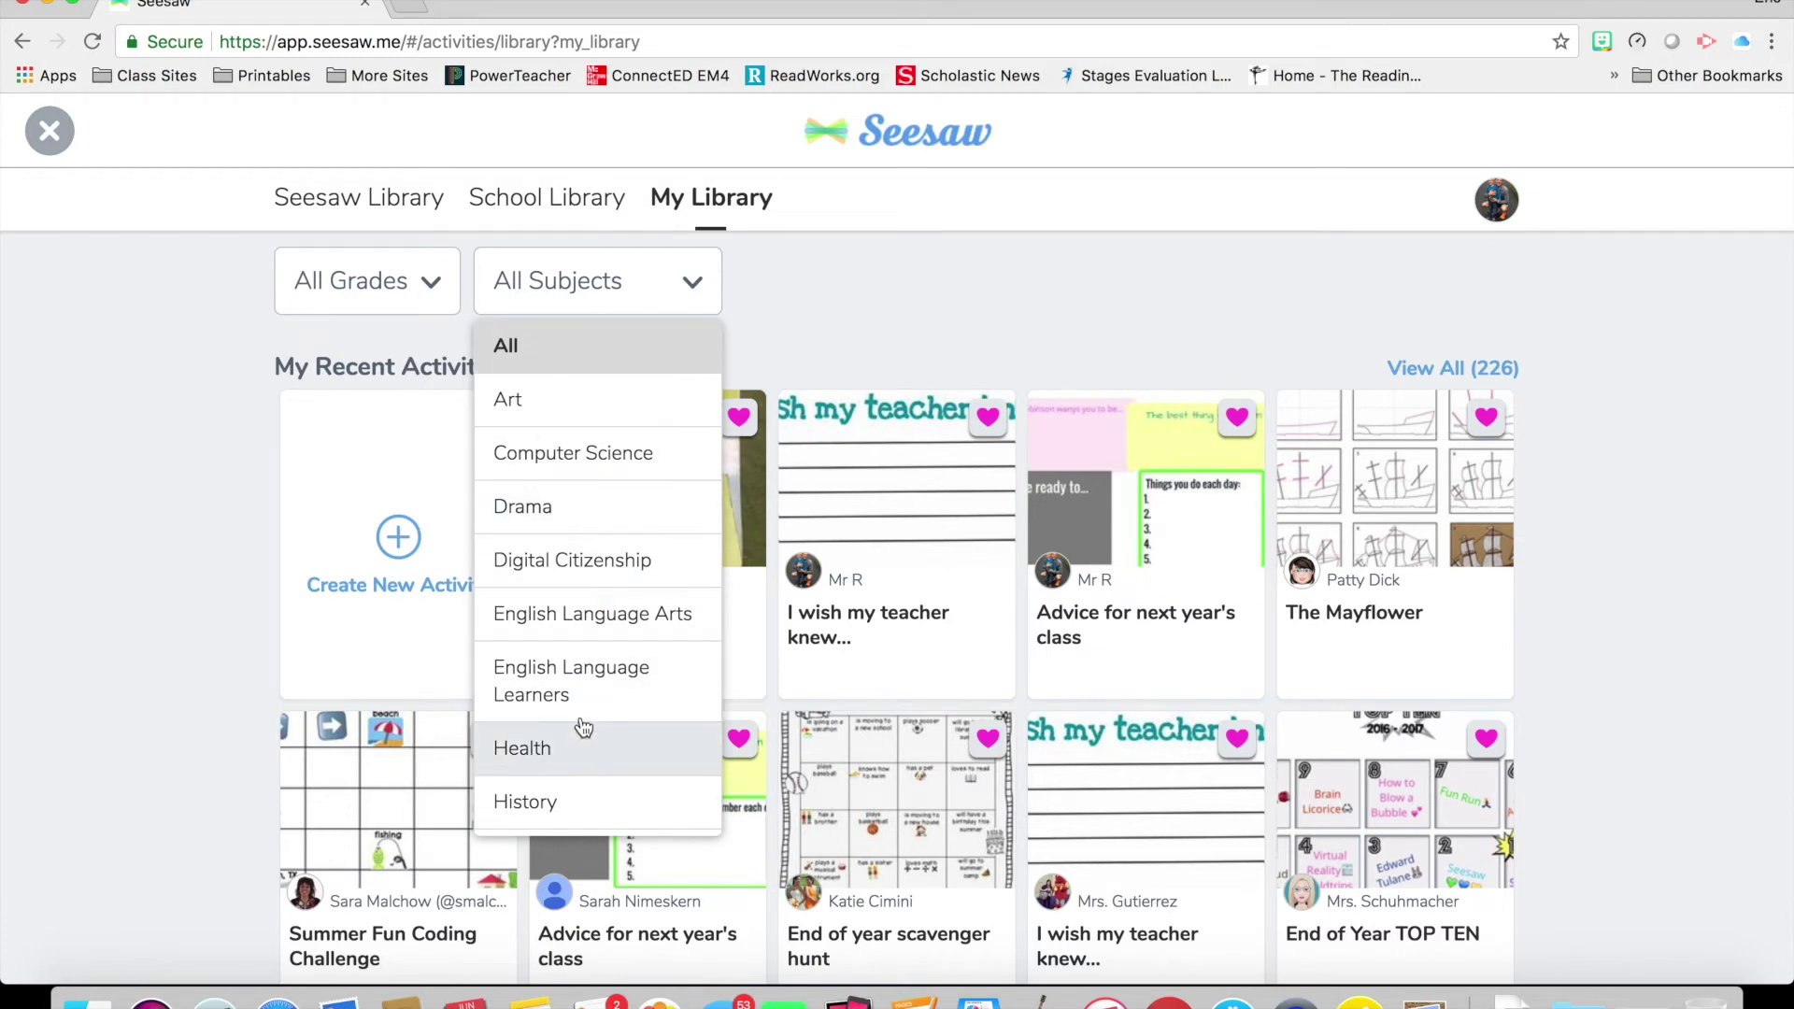
left_click(810, 364)
scroll(810, 363, "down", 3)
scroll(811, 363, "up", 3)
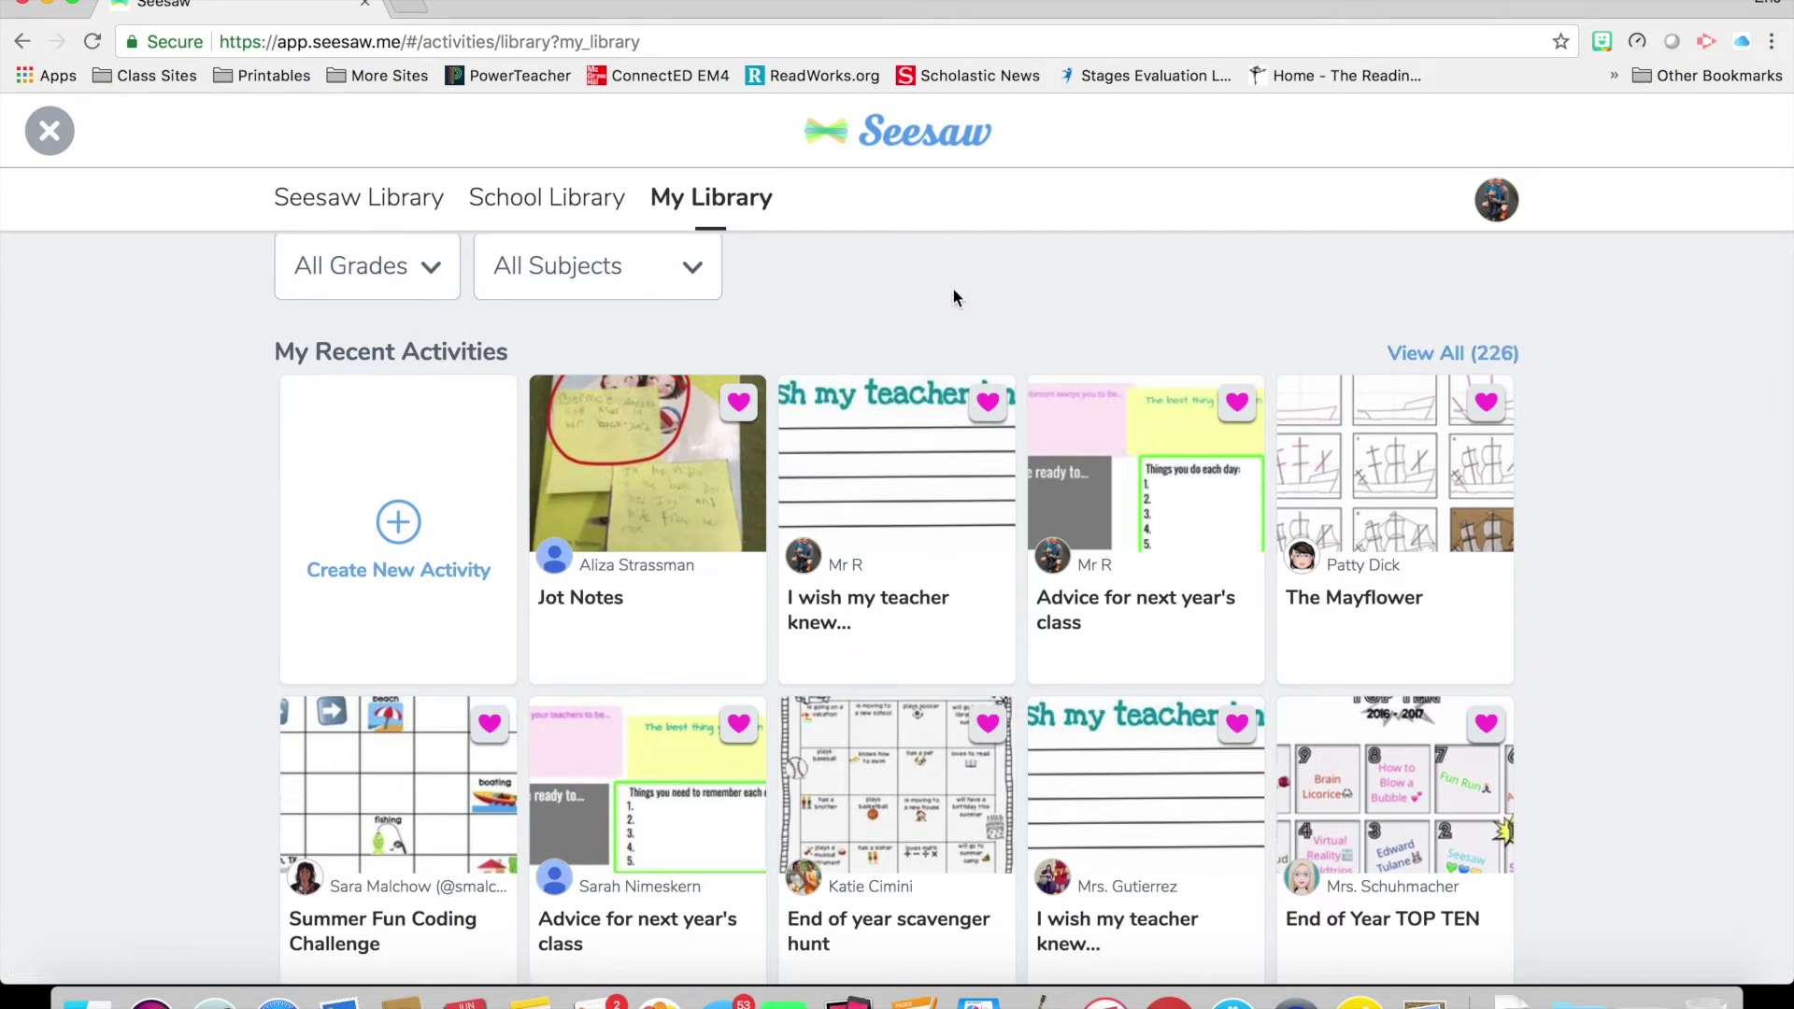
View the details of the "Advice for next year's class" activity about what you need to know, and return to My Library
scroll(951, 288, "down", 3)
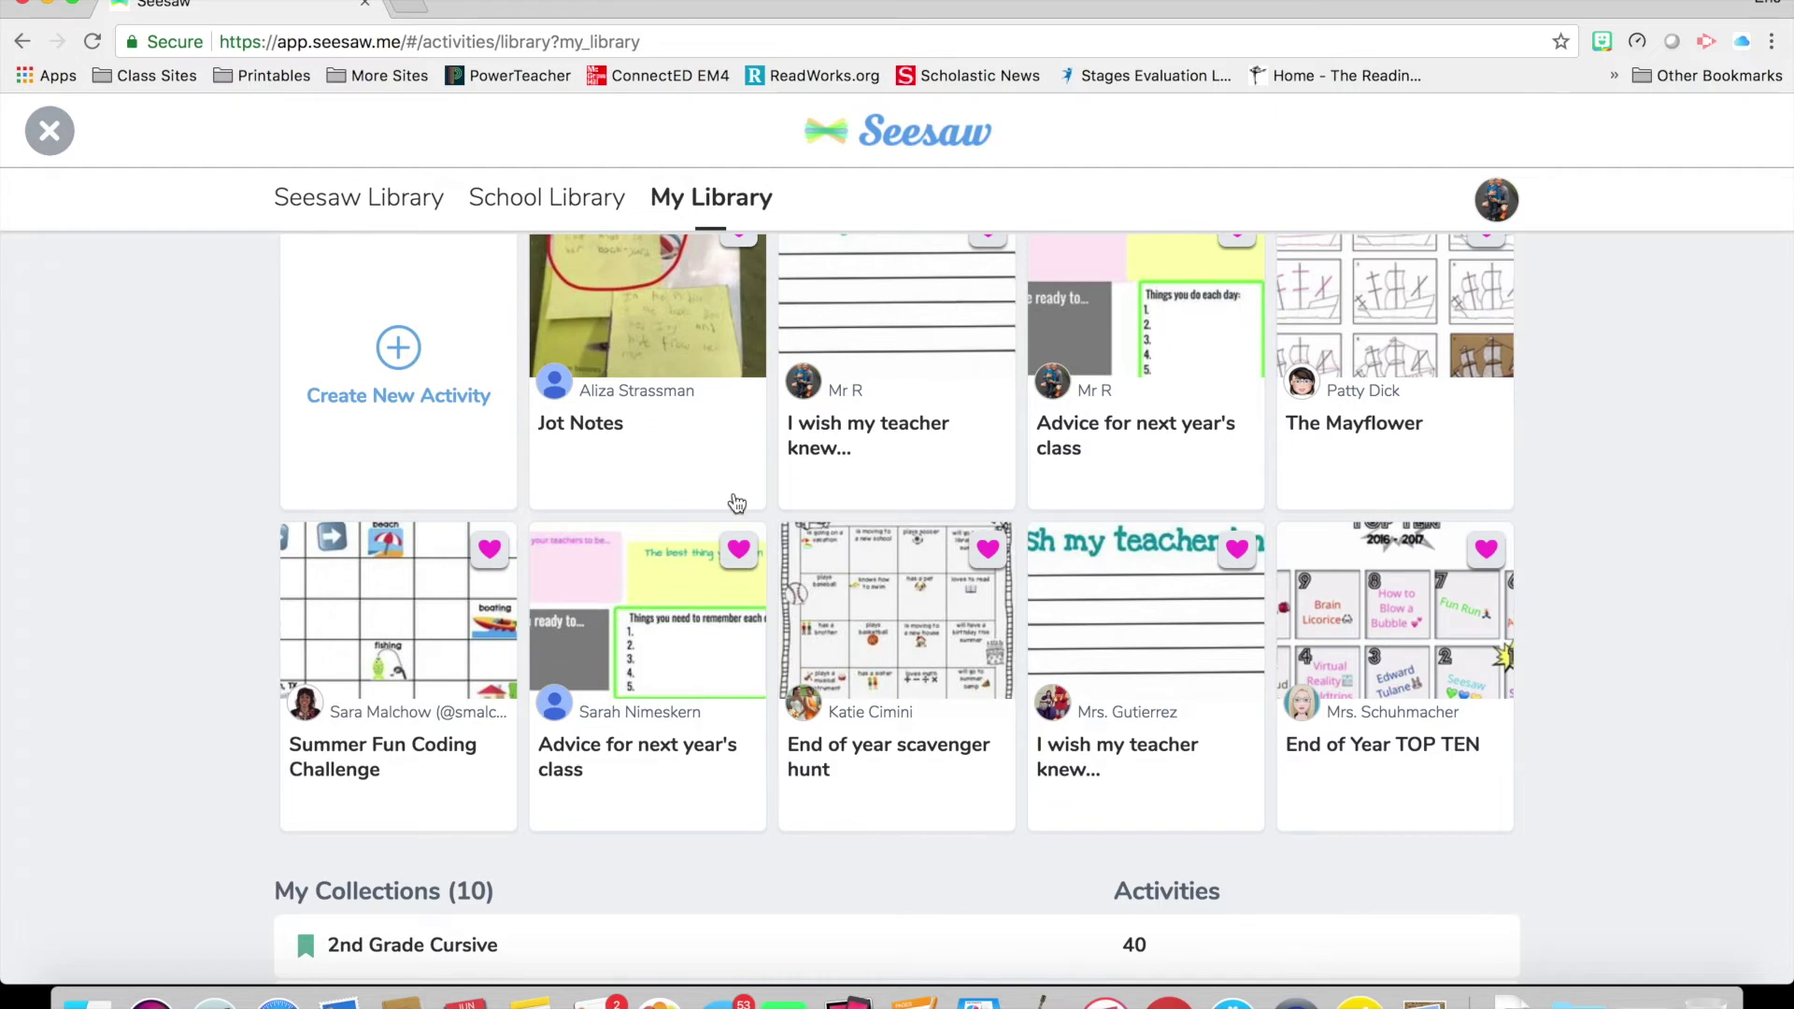
left_click(641, 594)
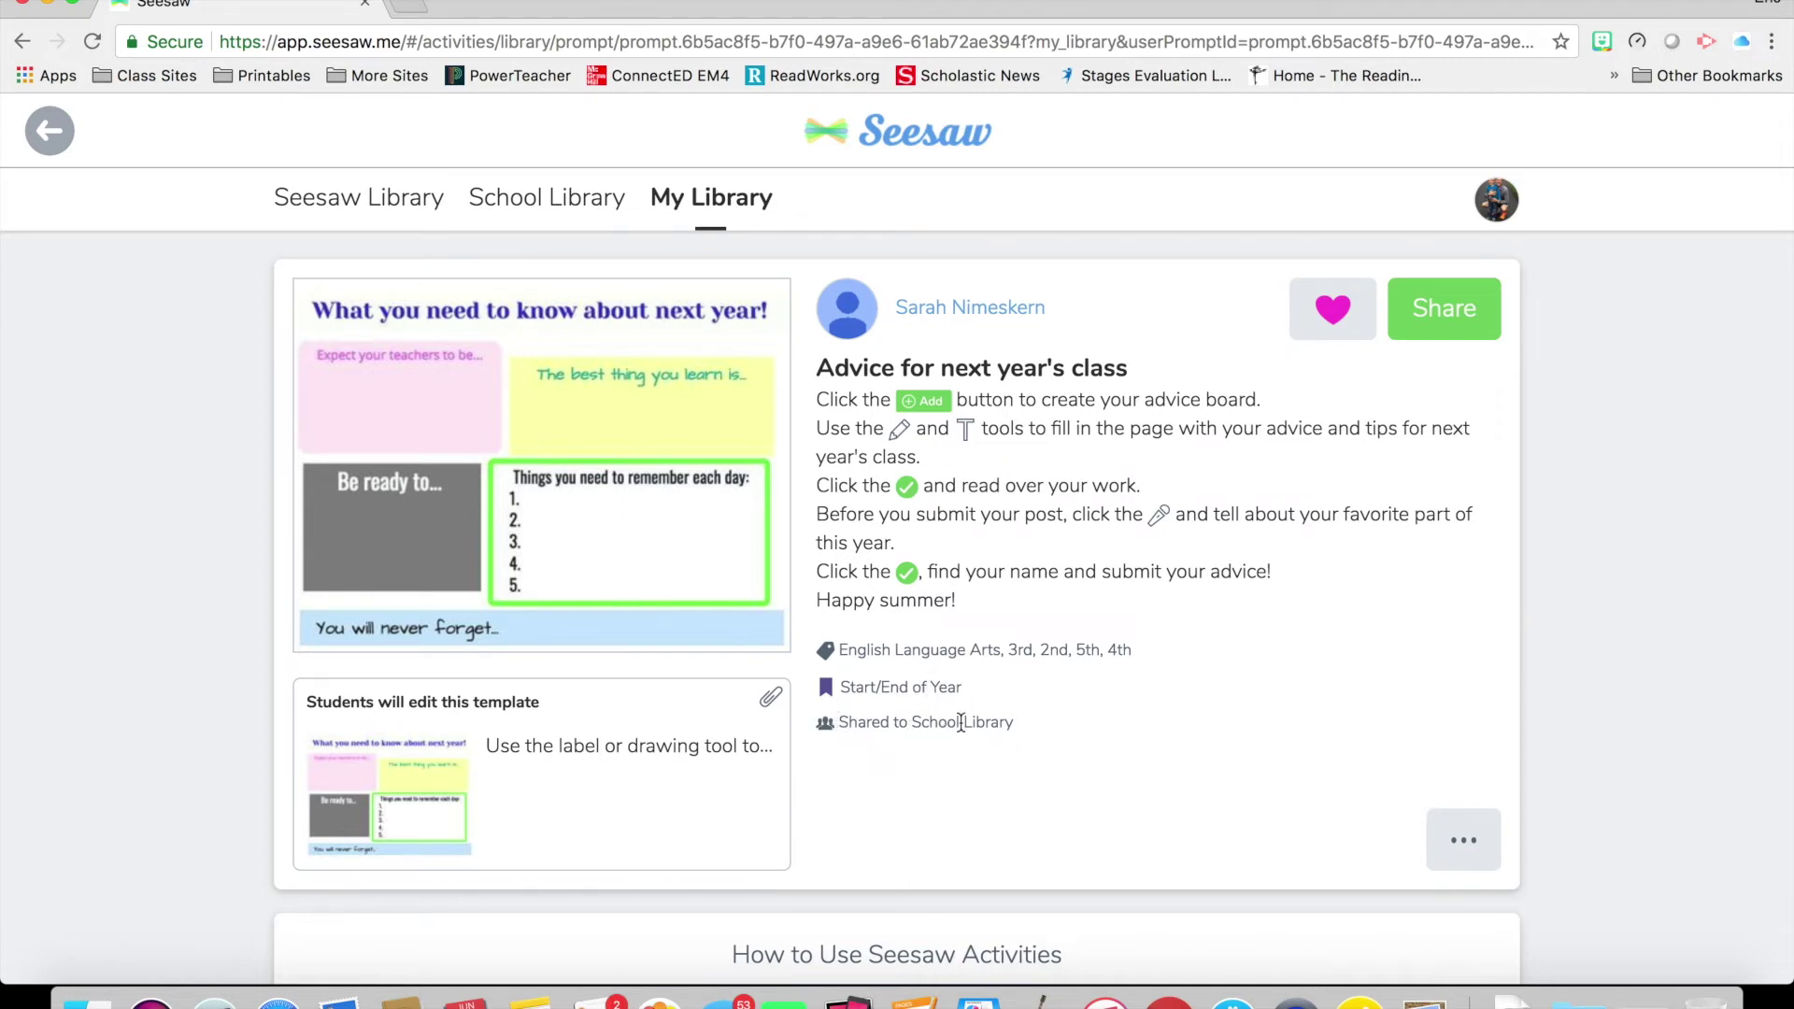
key("super+bracketleft")
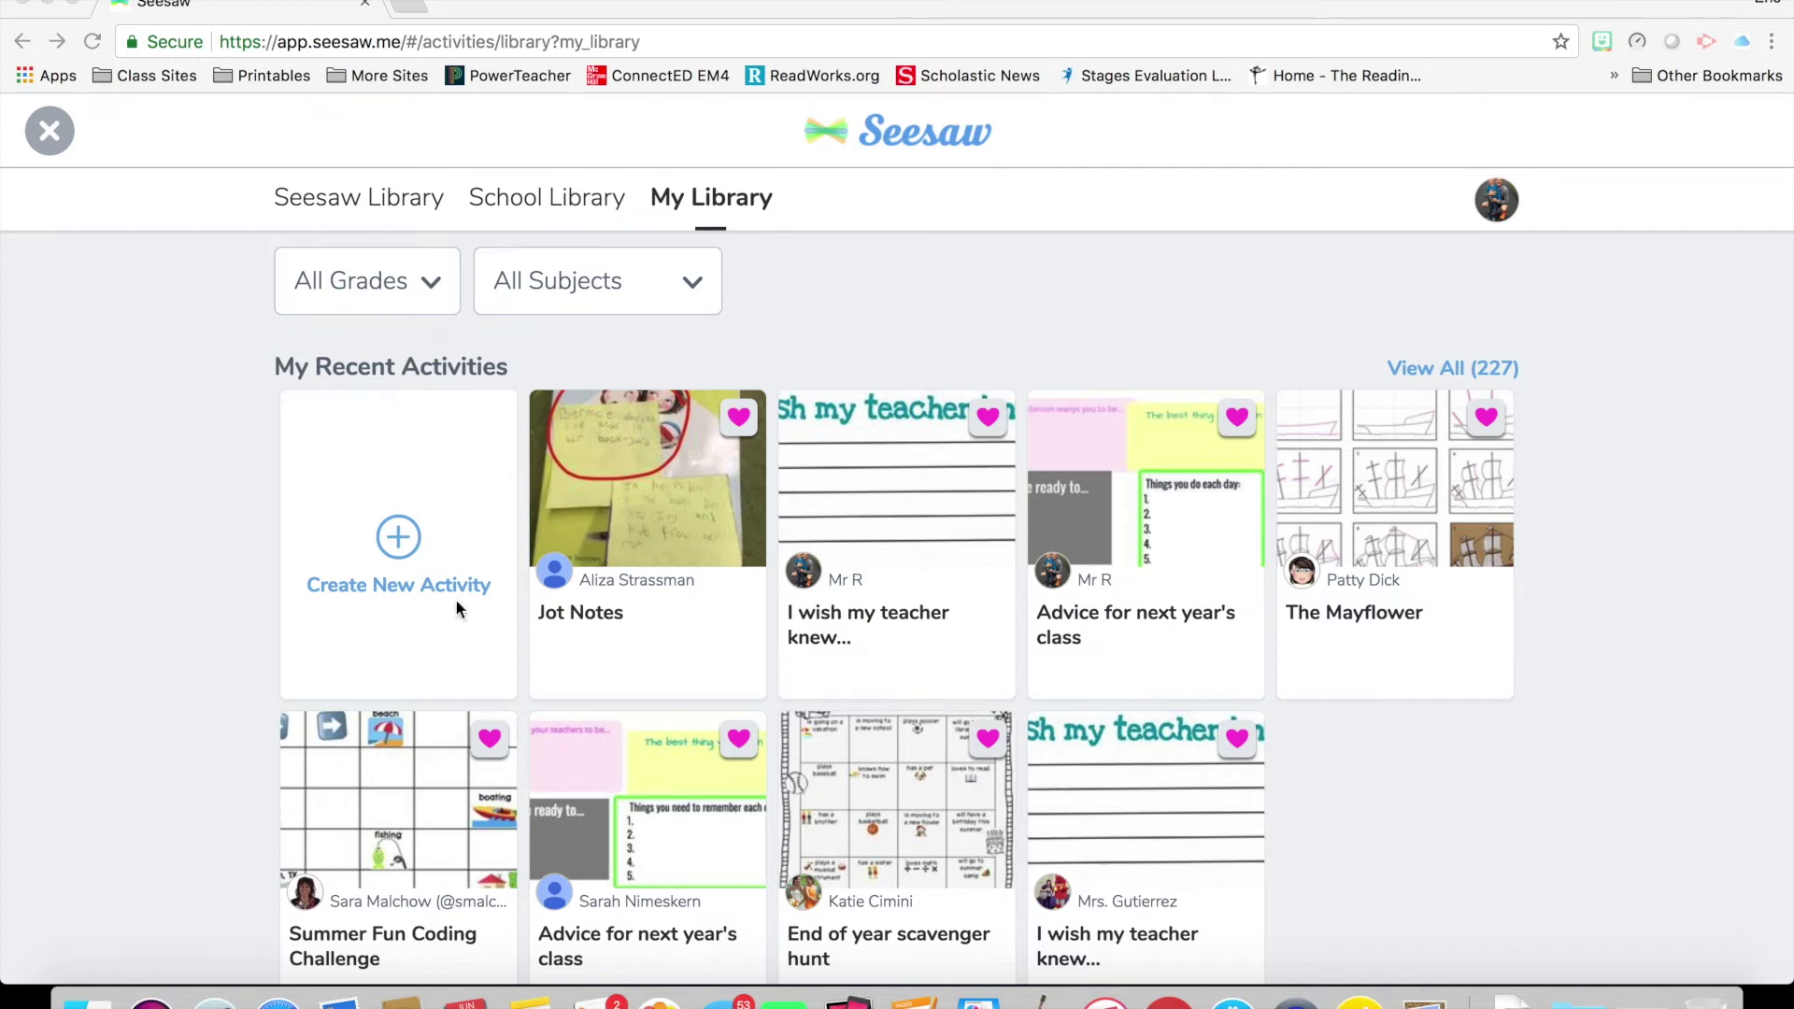
Create a new activity named "Test" with the student instructions "Test"
left_click(404, 539)
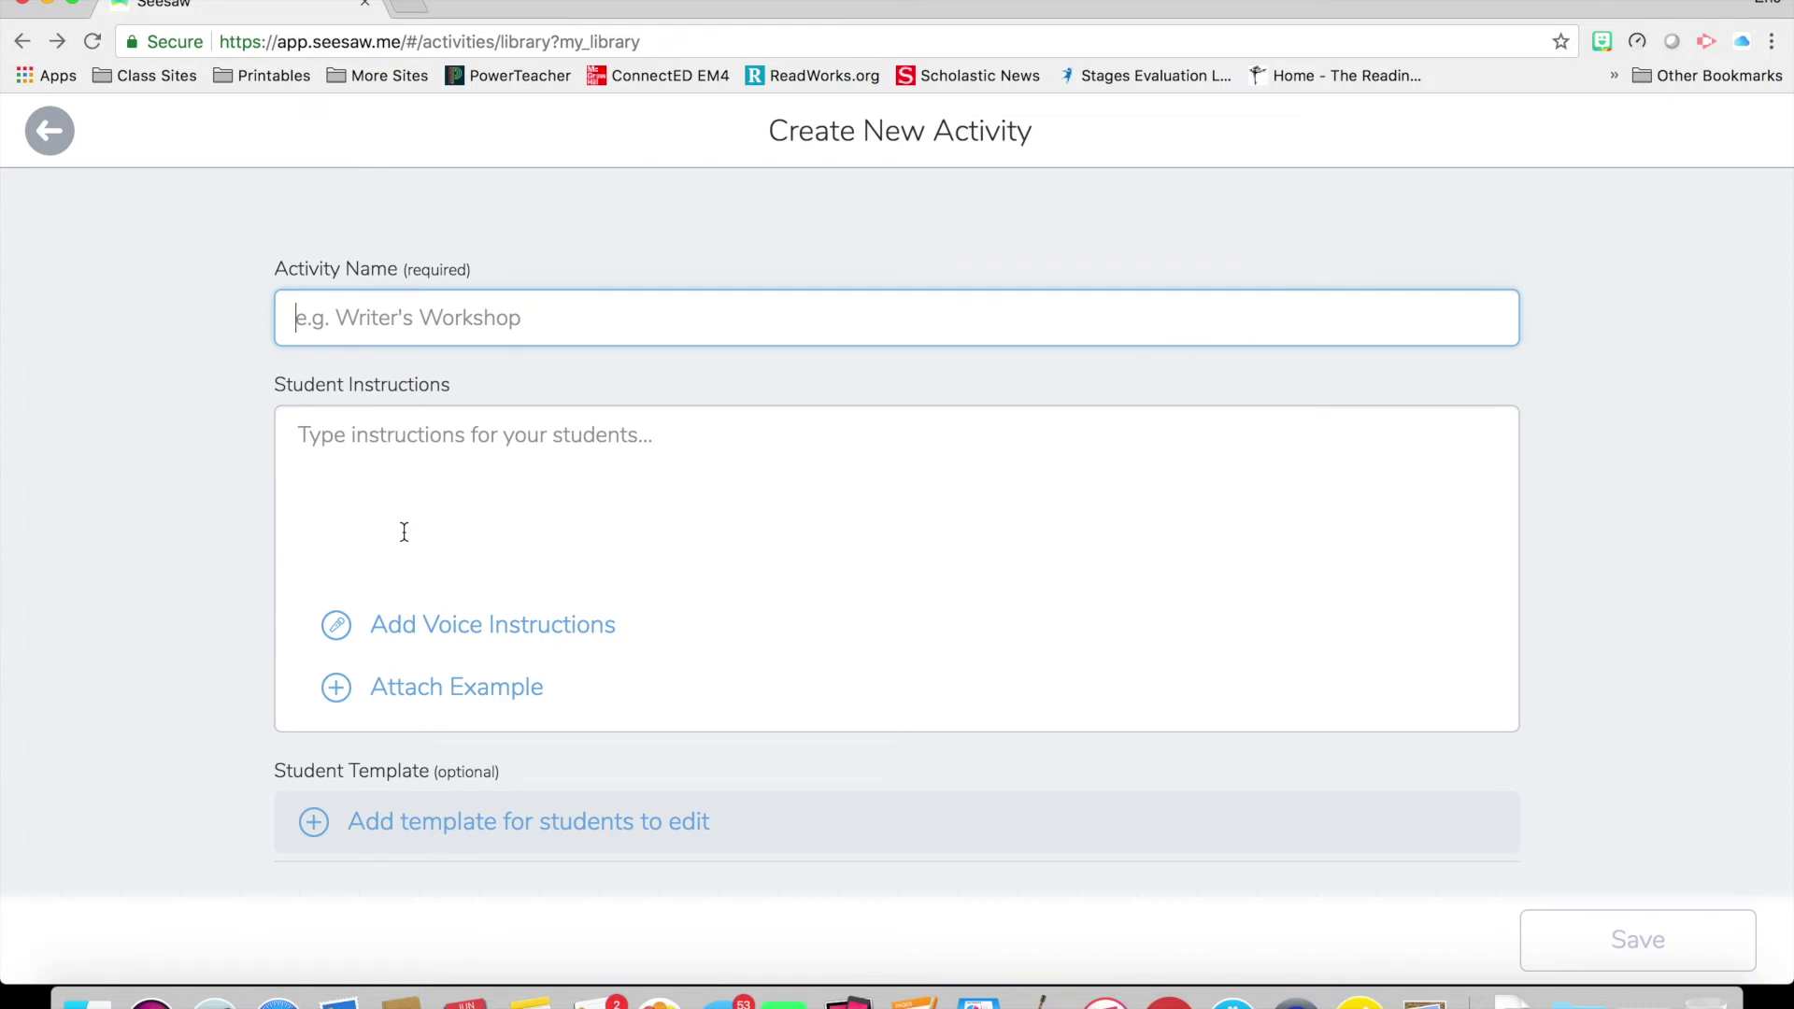
type("Test")
left_click(308, 436)
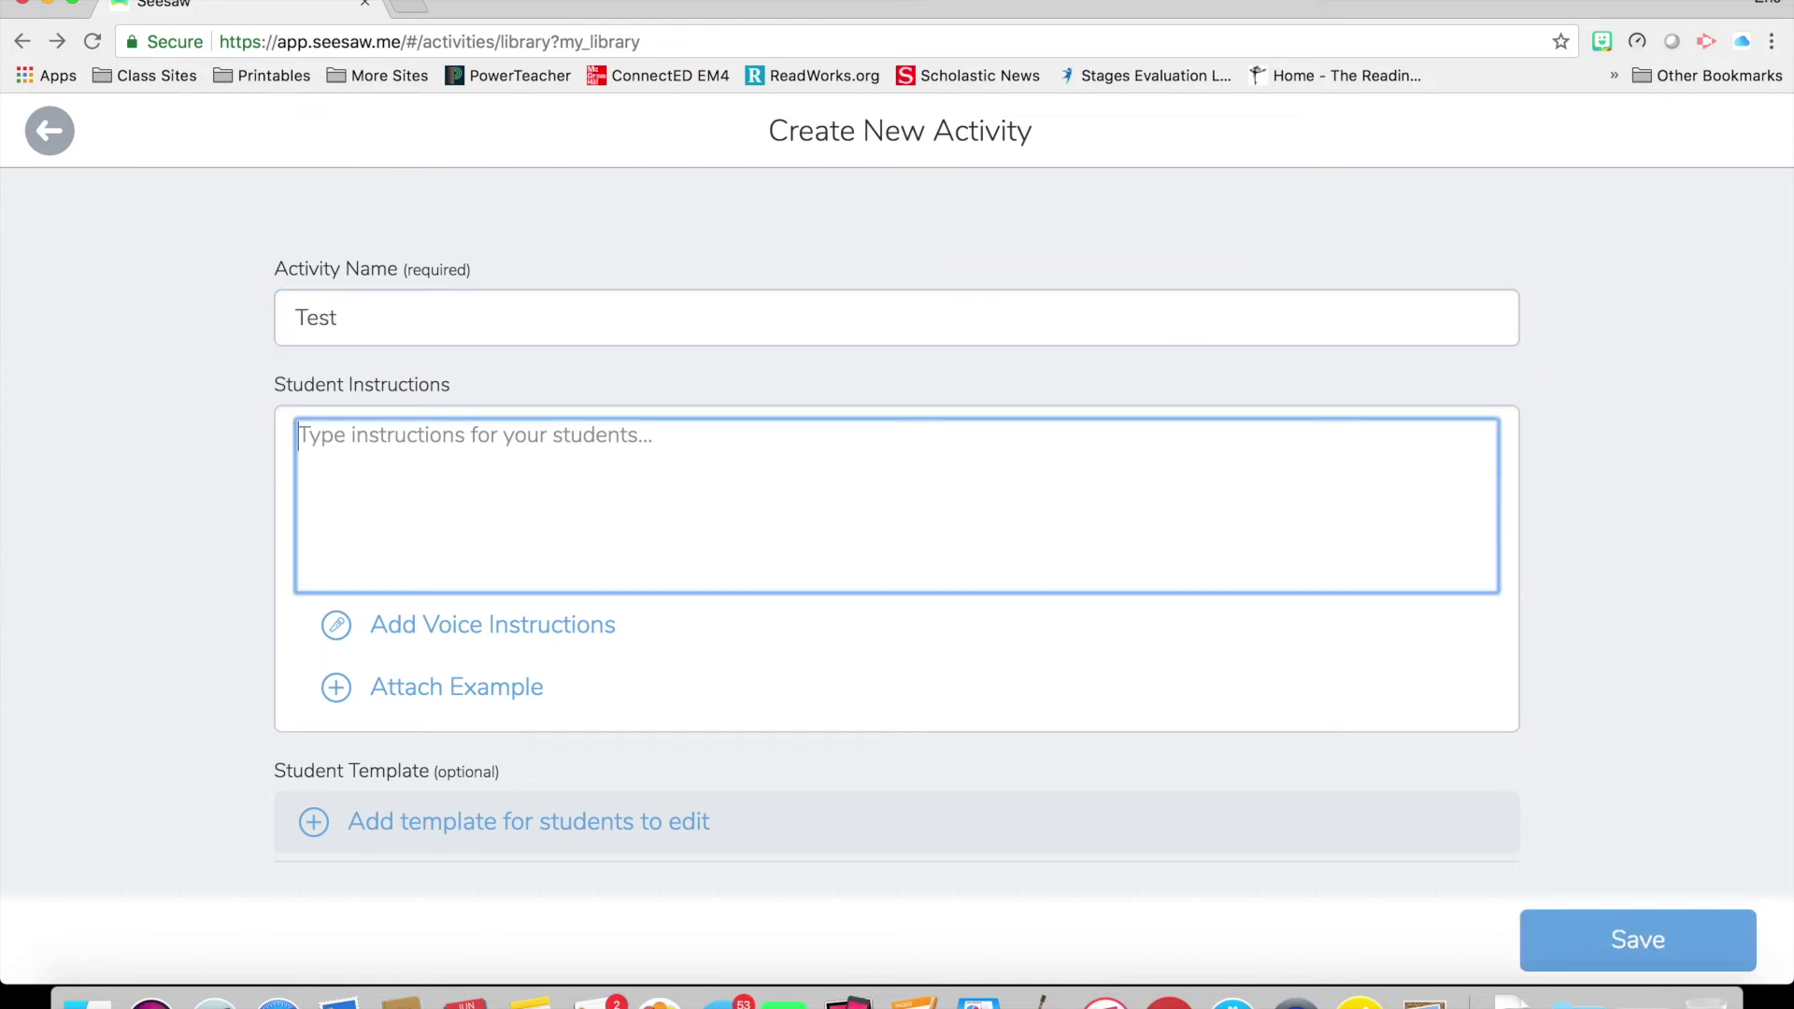
type("Test")
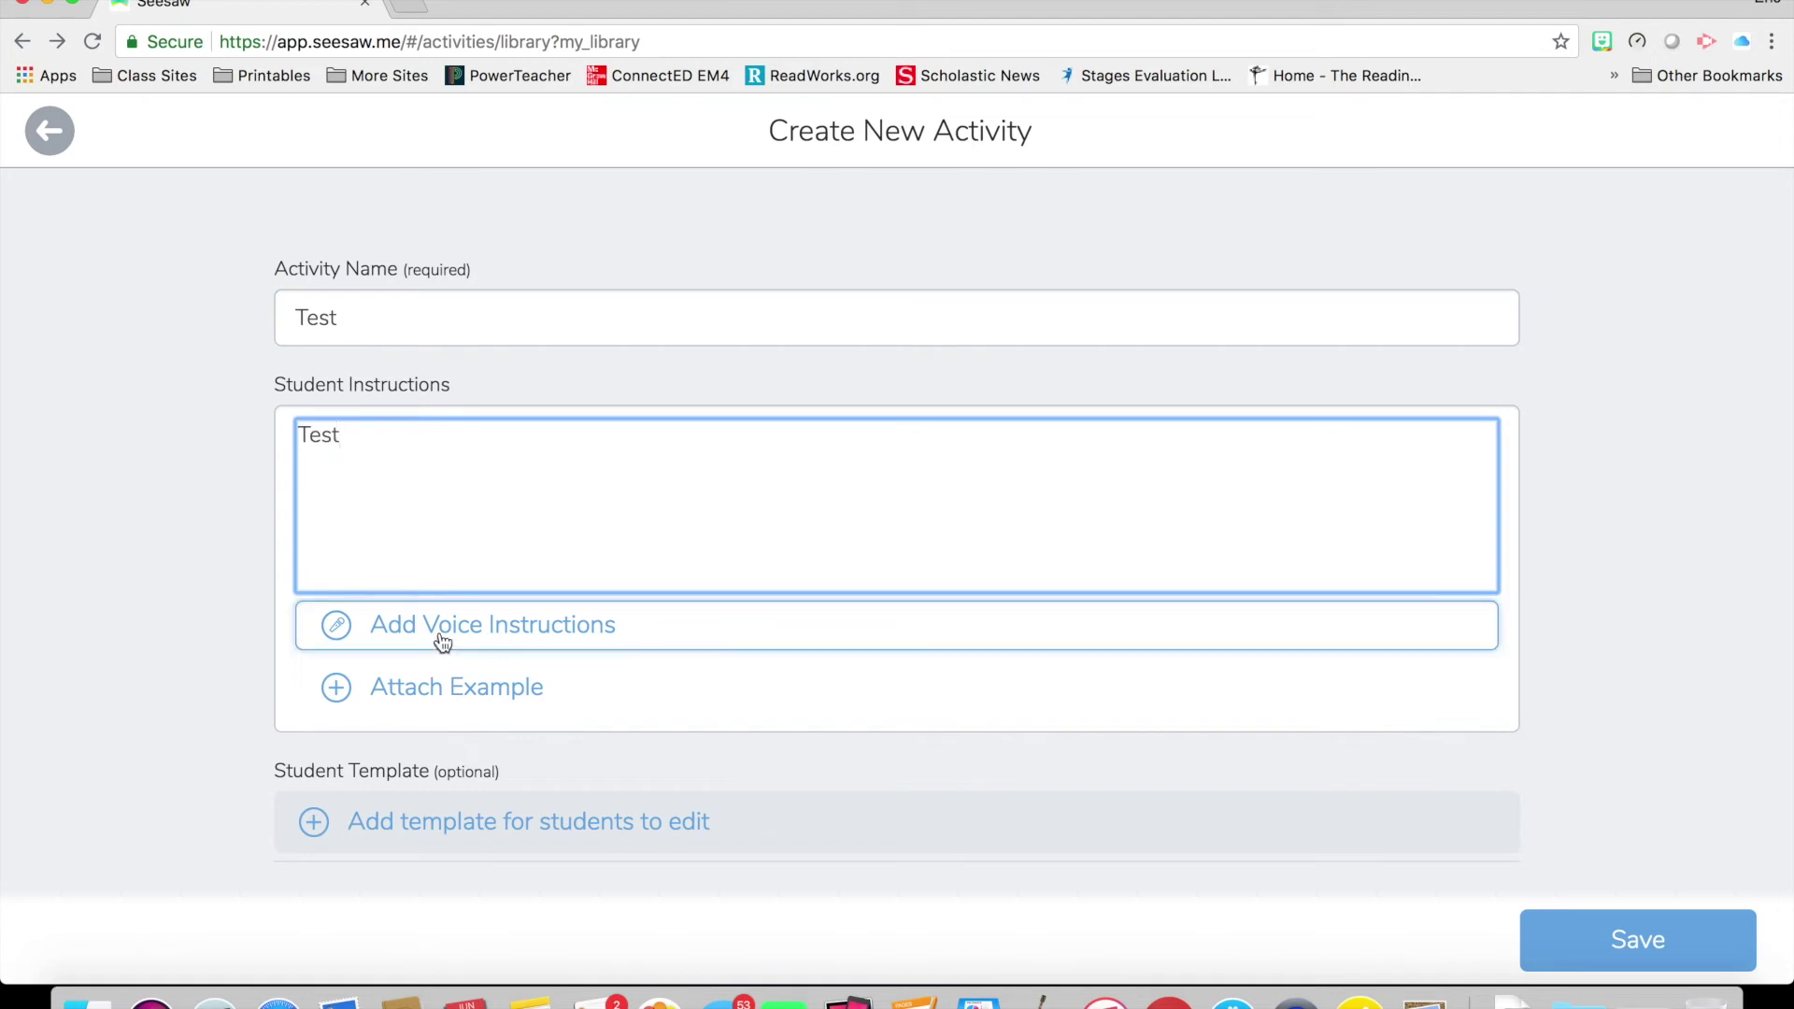
Expand the new activity's additional options, view the skills available for tagging, and close the list without tagging any
scroll(563, 574, "down", 2)
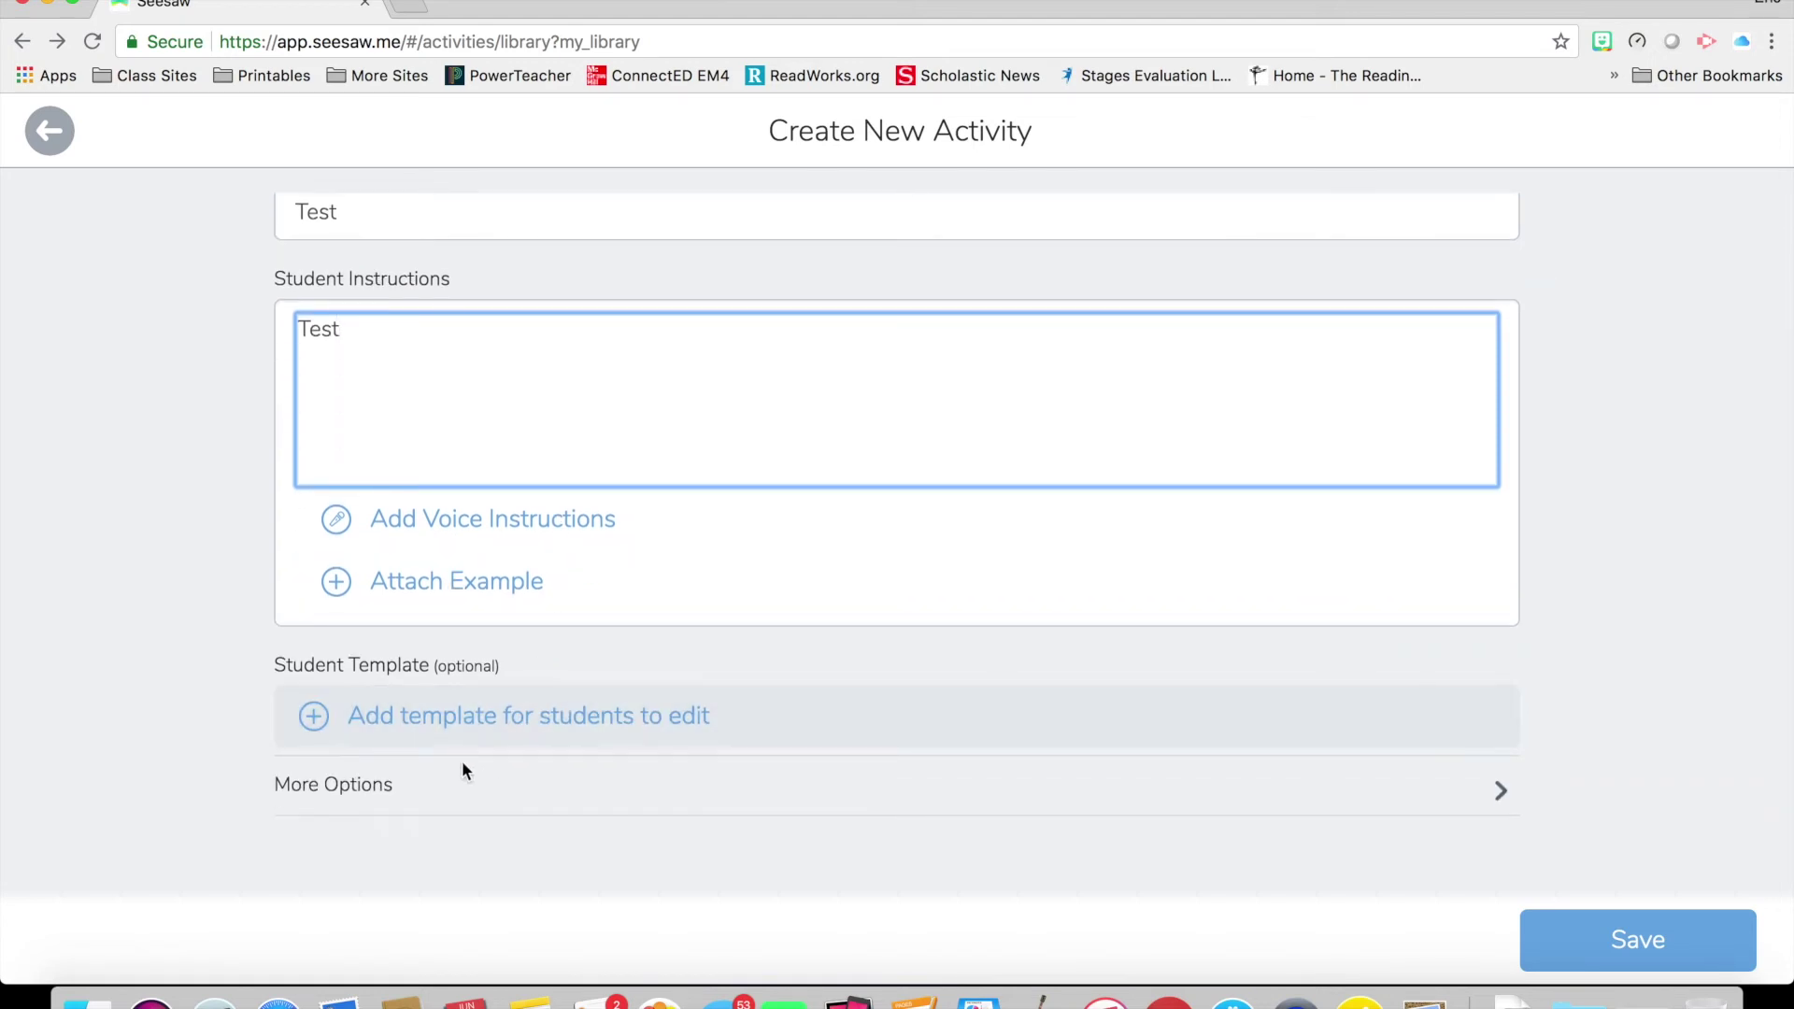
left_click(372, 794)
scroll(372, 795, "down", 1)
scroll(371, 794, "down", 2)
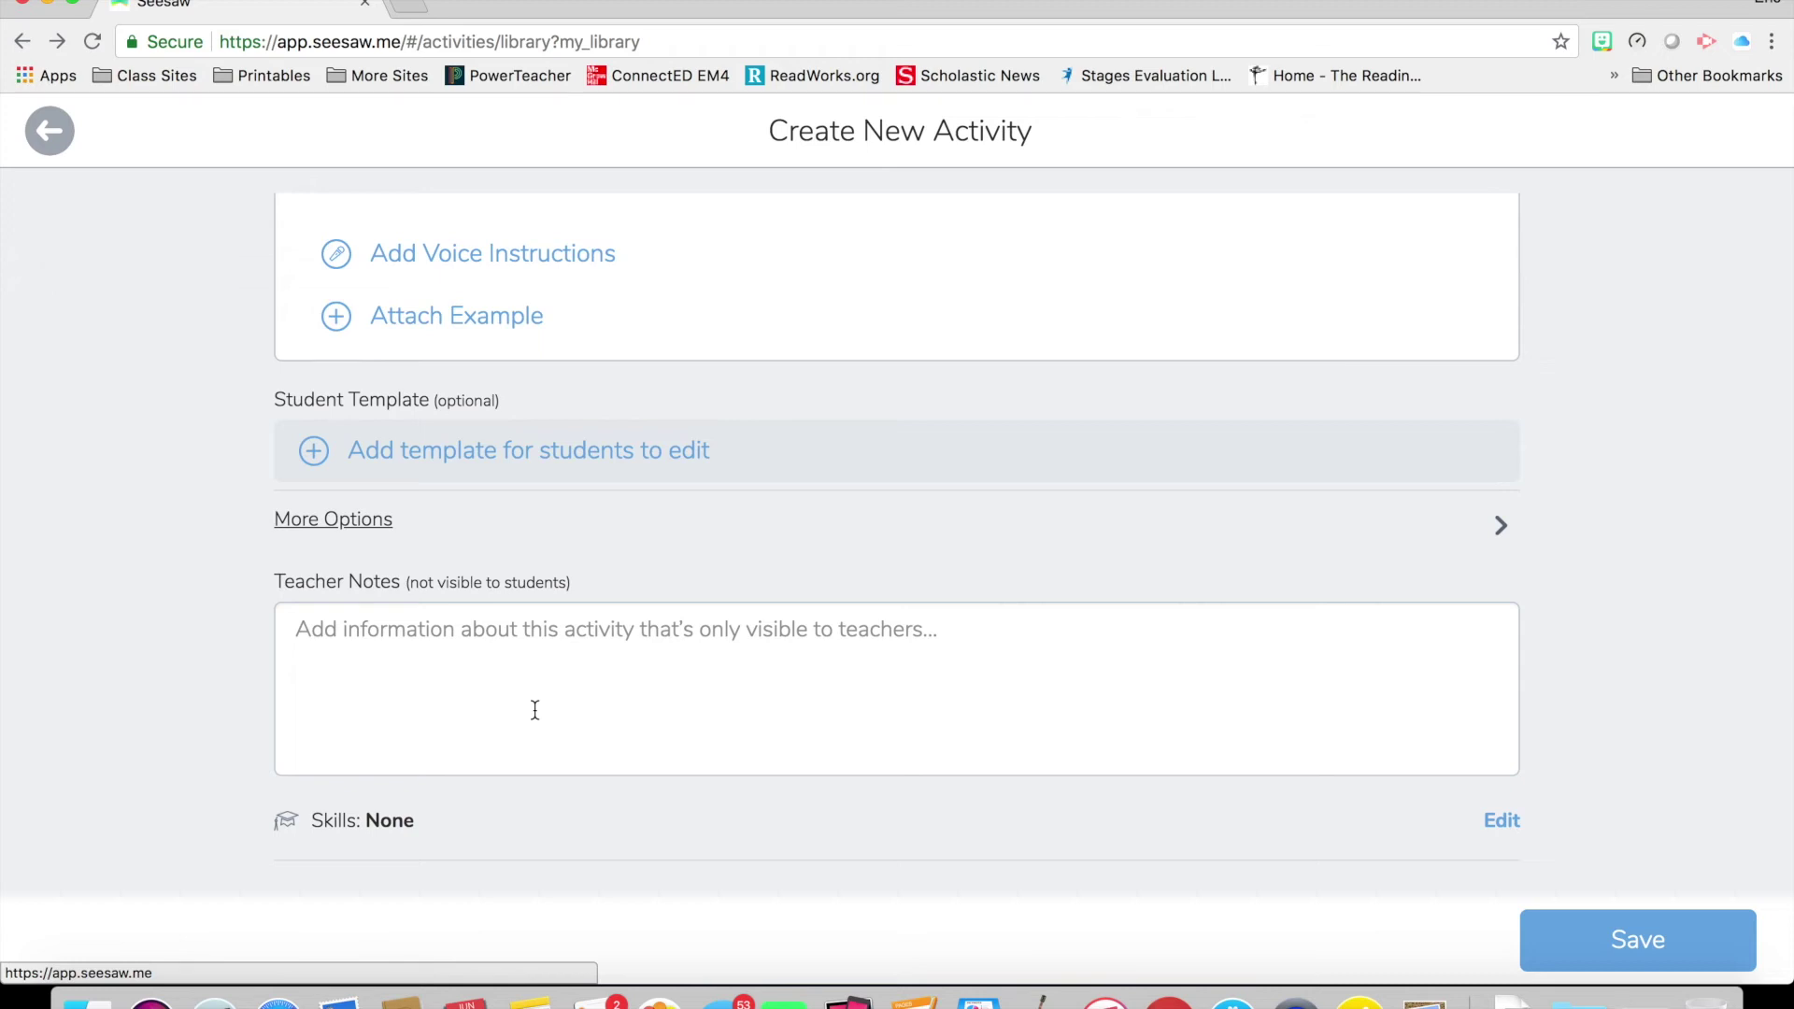
left_click(388, 822)
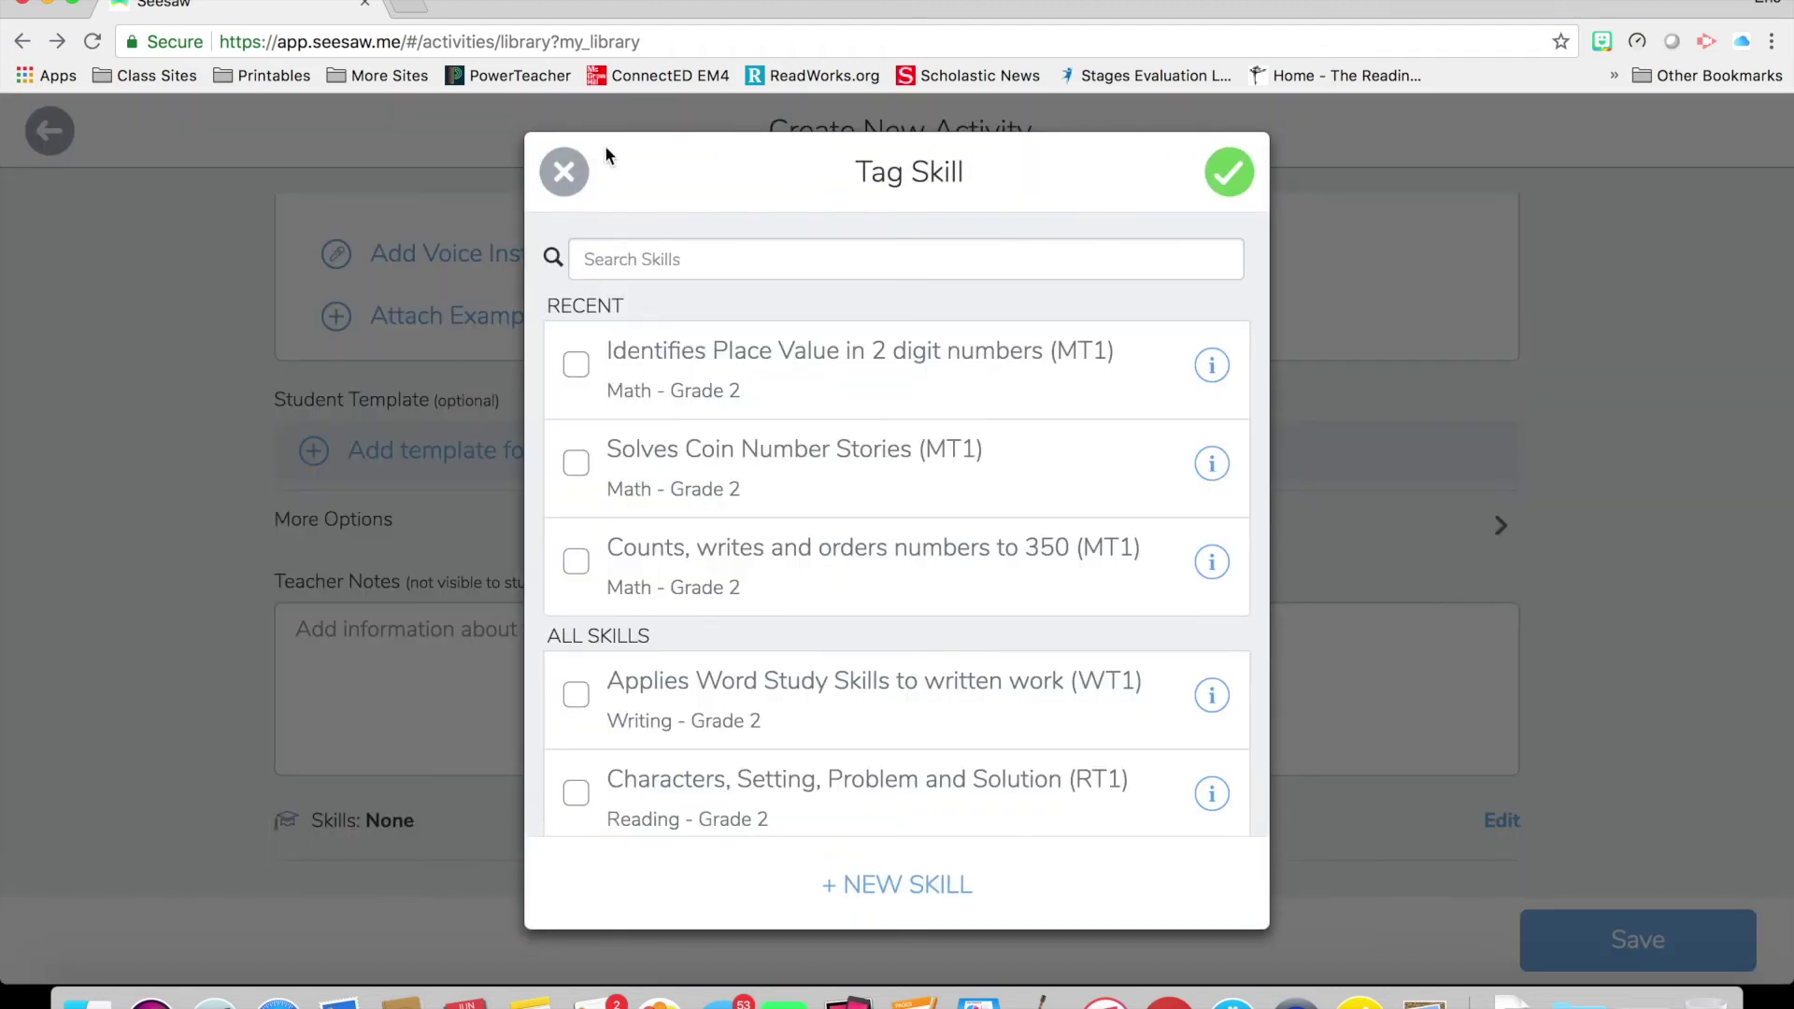
left_click(562, 172)
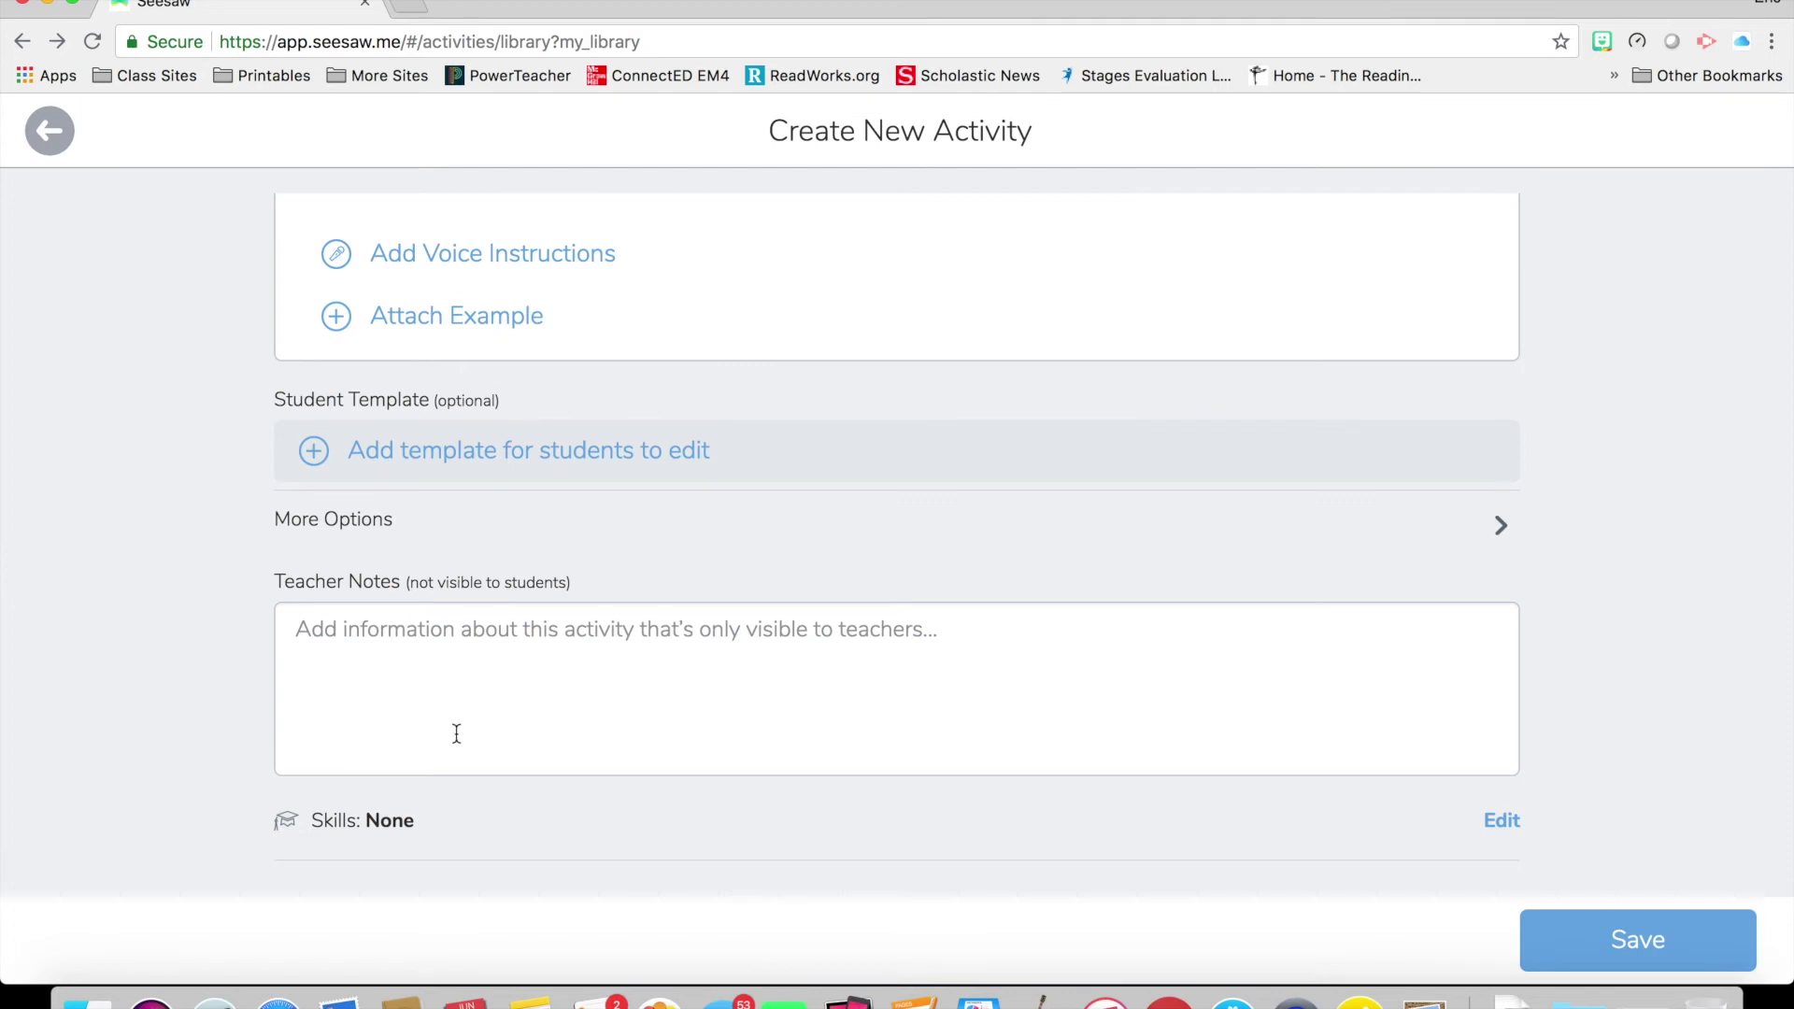
Save the Test activity, then view its copy, edit and delete options and dismiss them
scroll(118, 525, "up", 5)
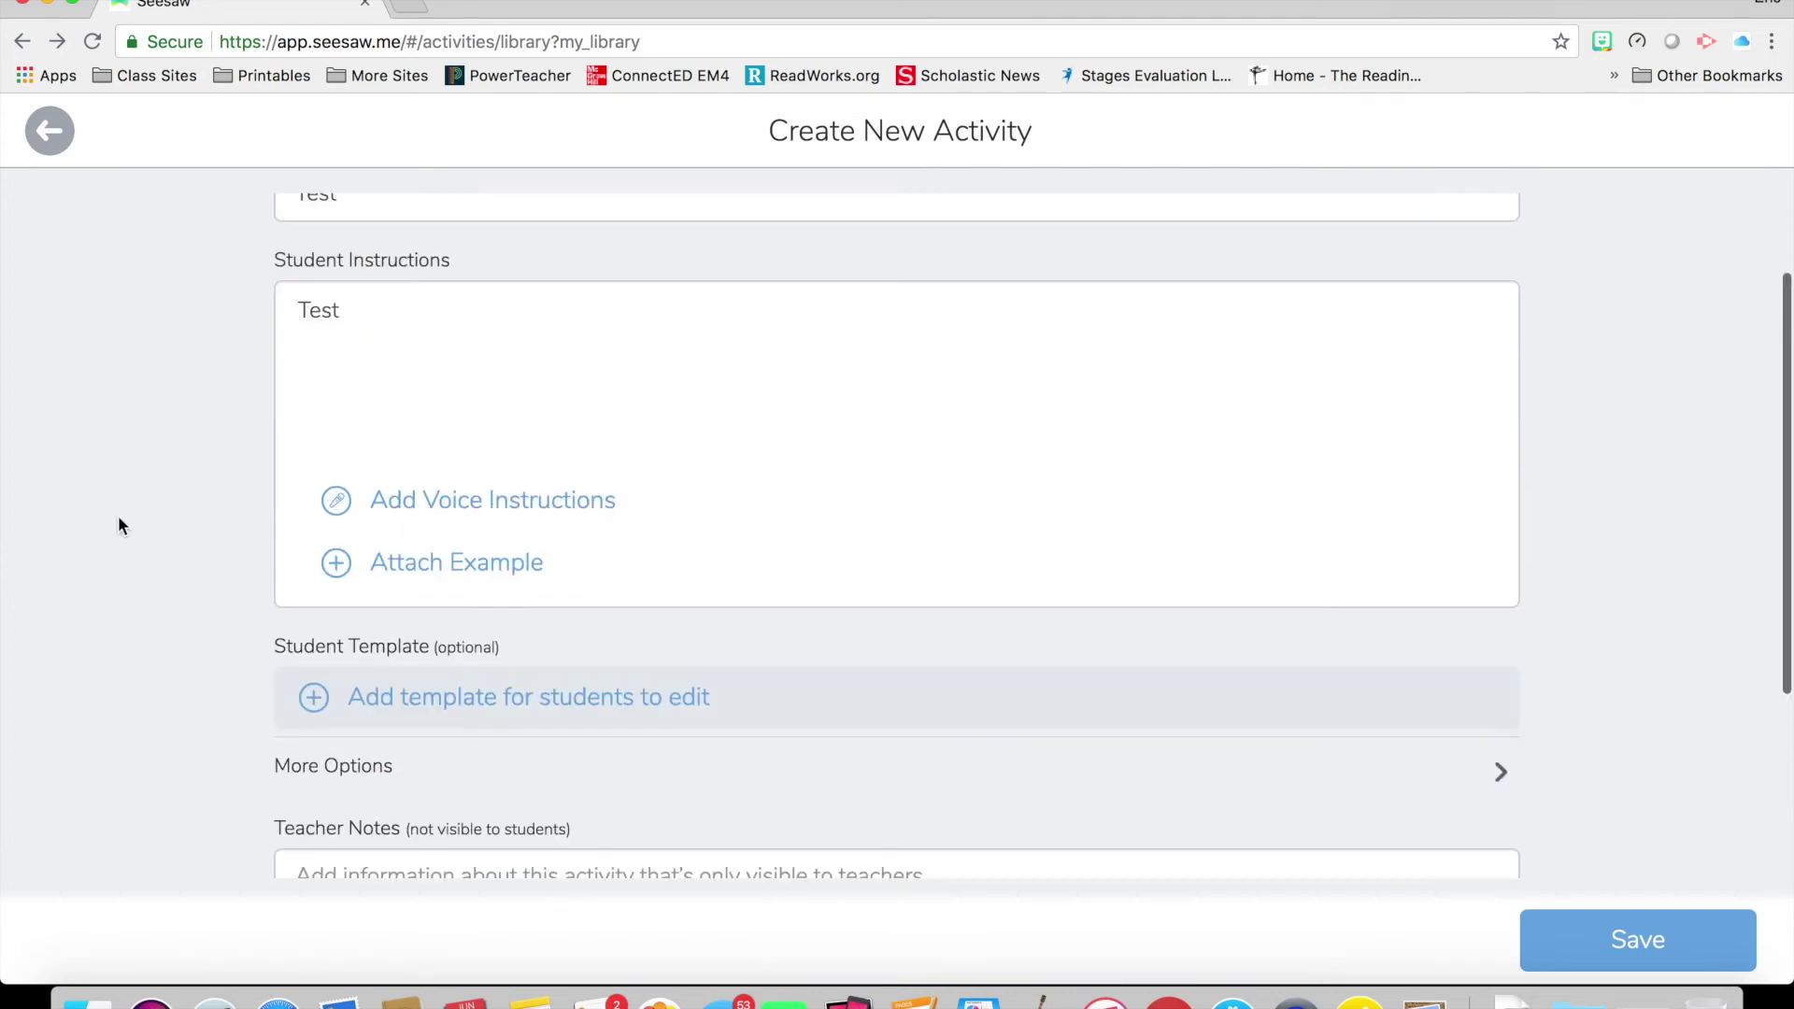
scroll(118, 519, "up", 3)
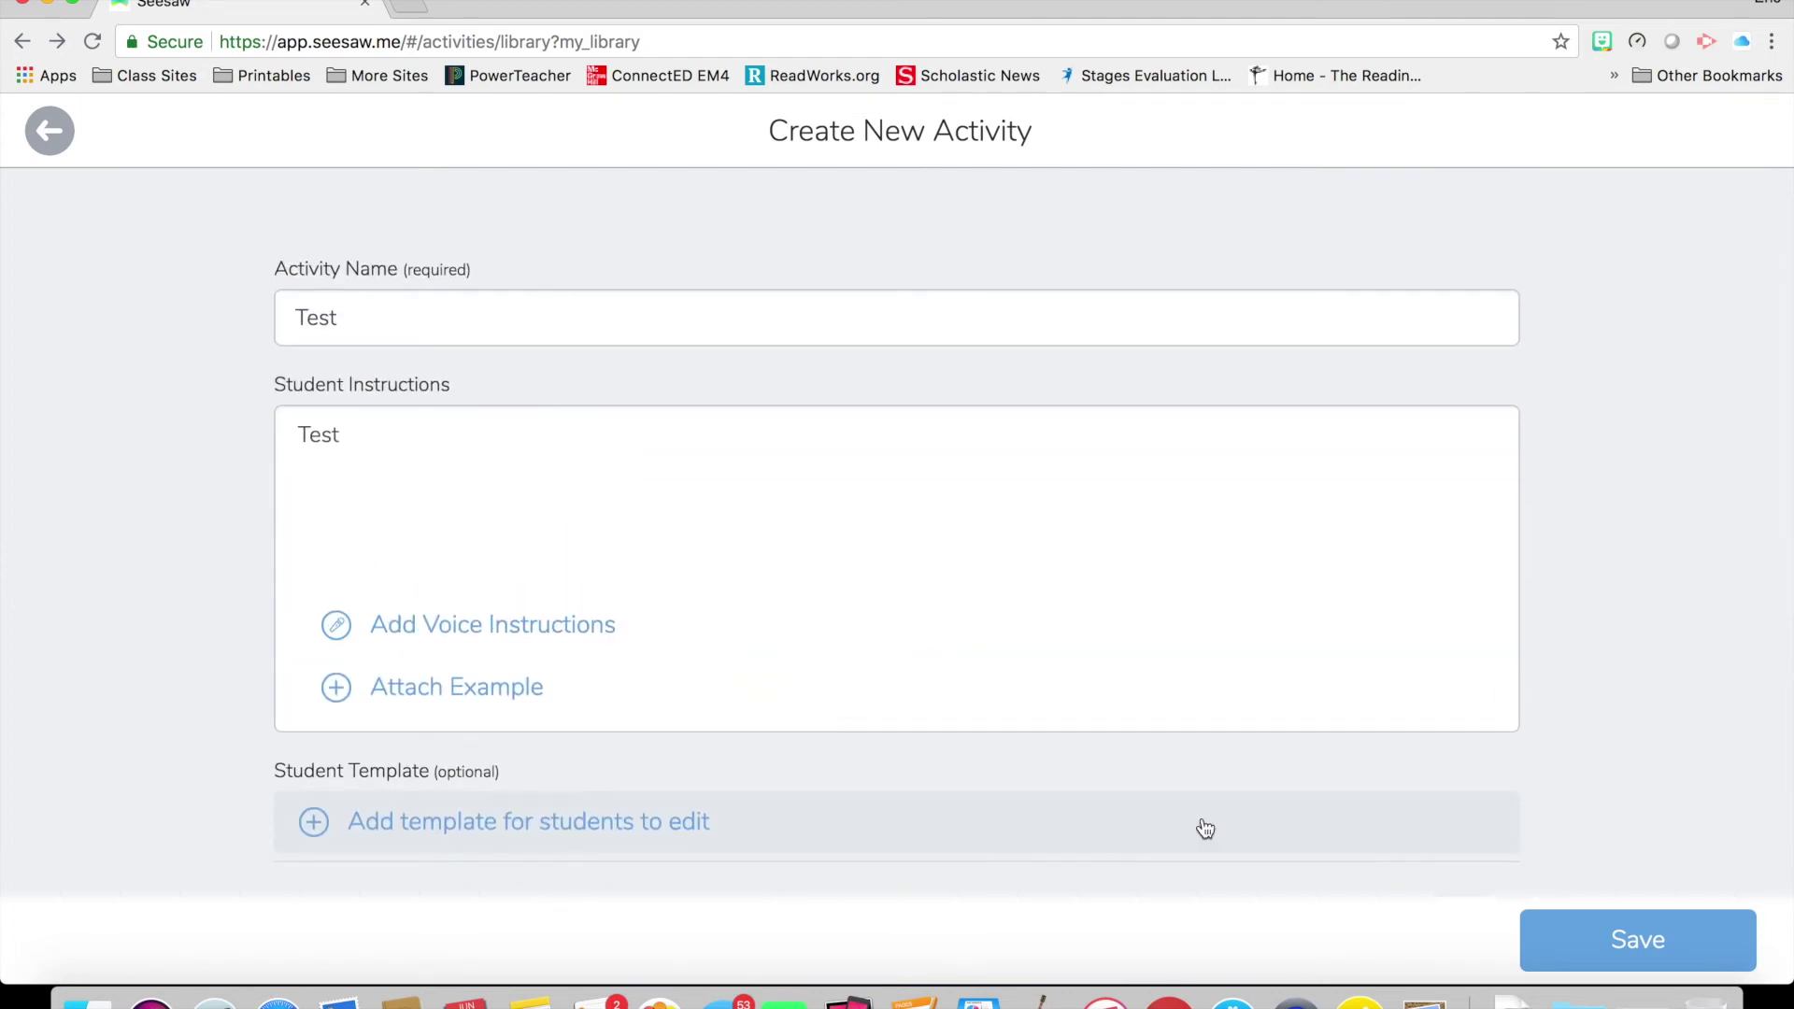
left_click(1652, 929)
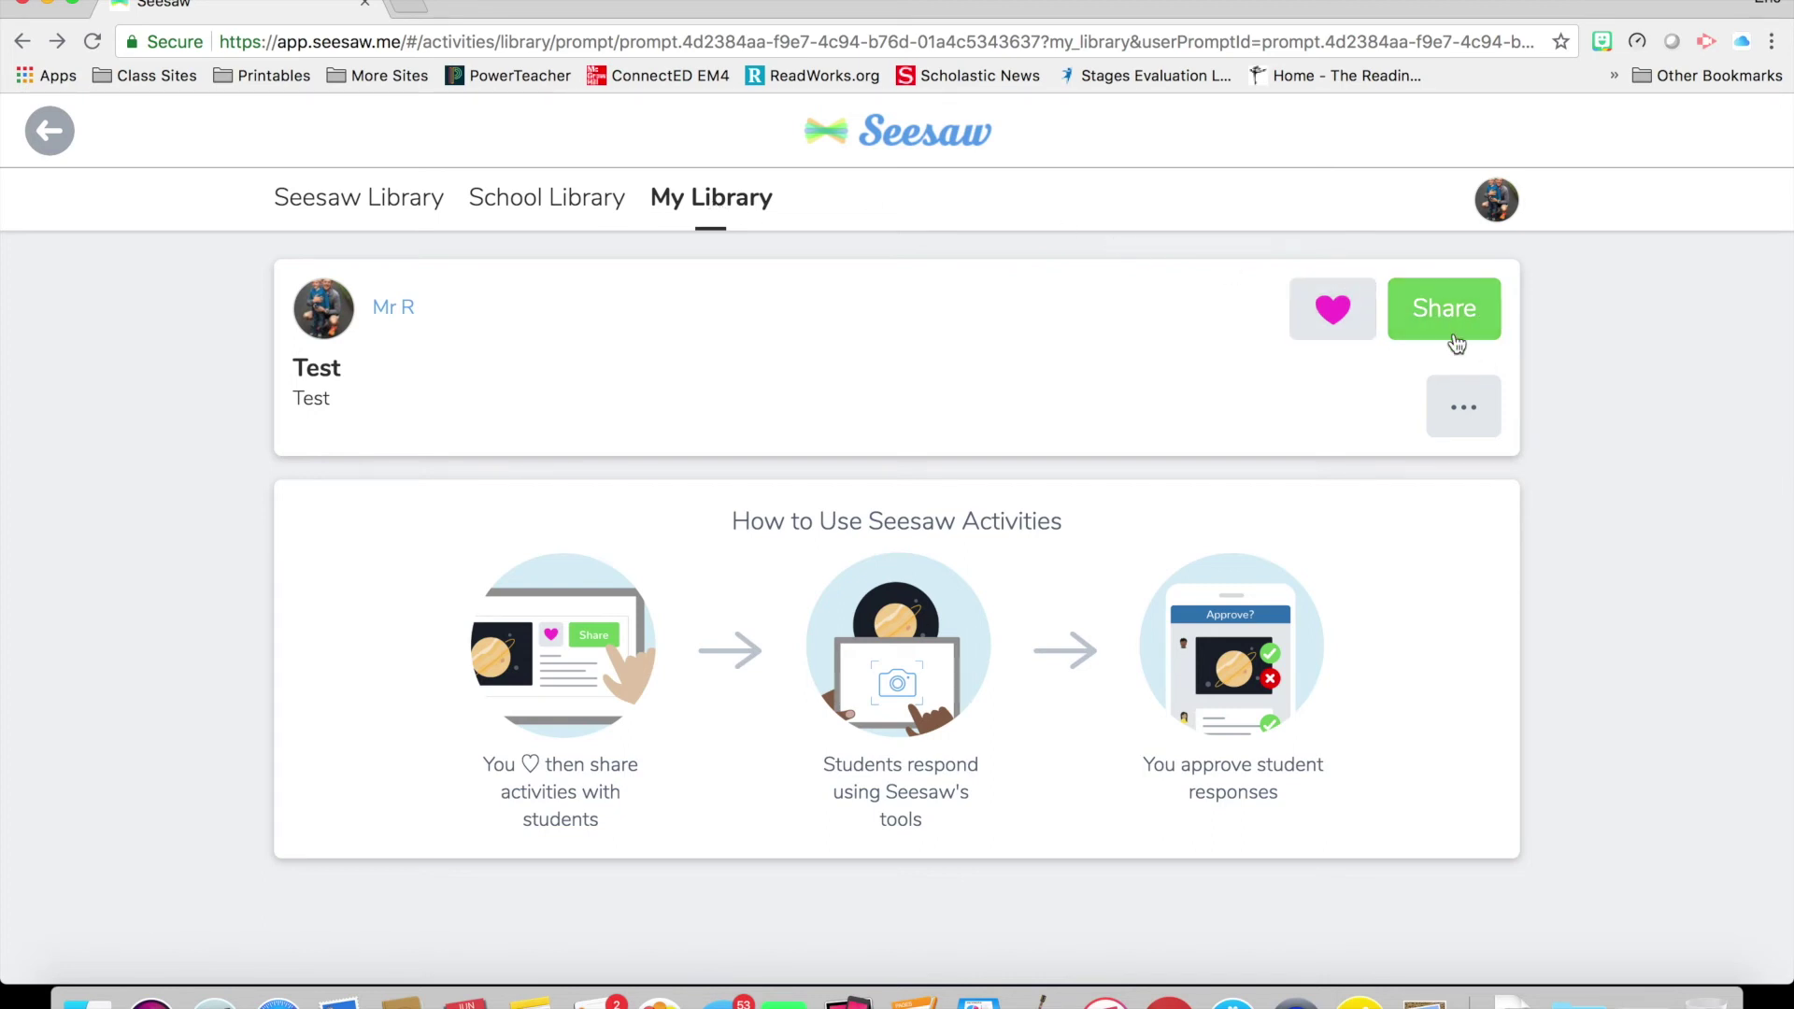
left_click(1465, 404)
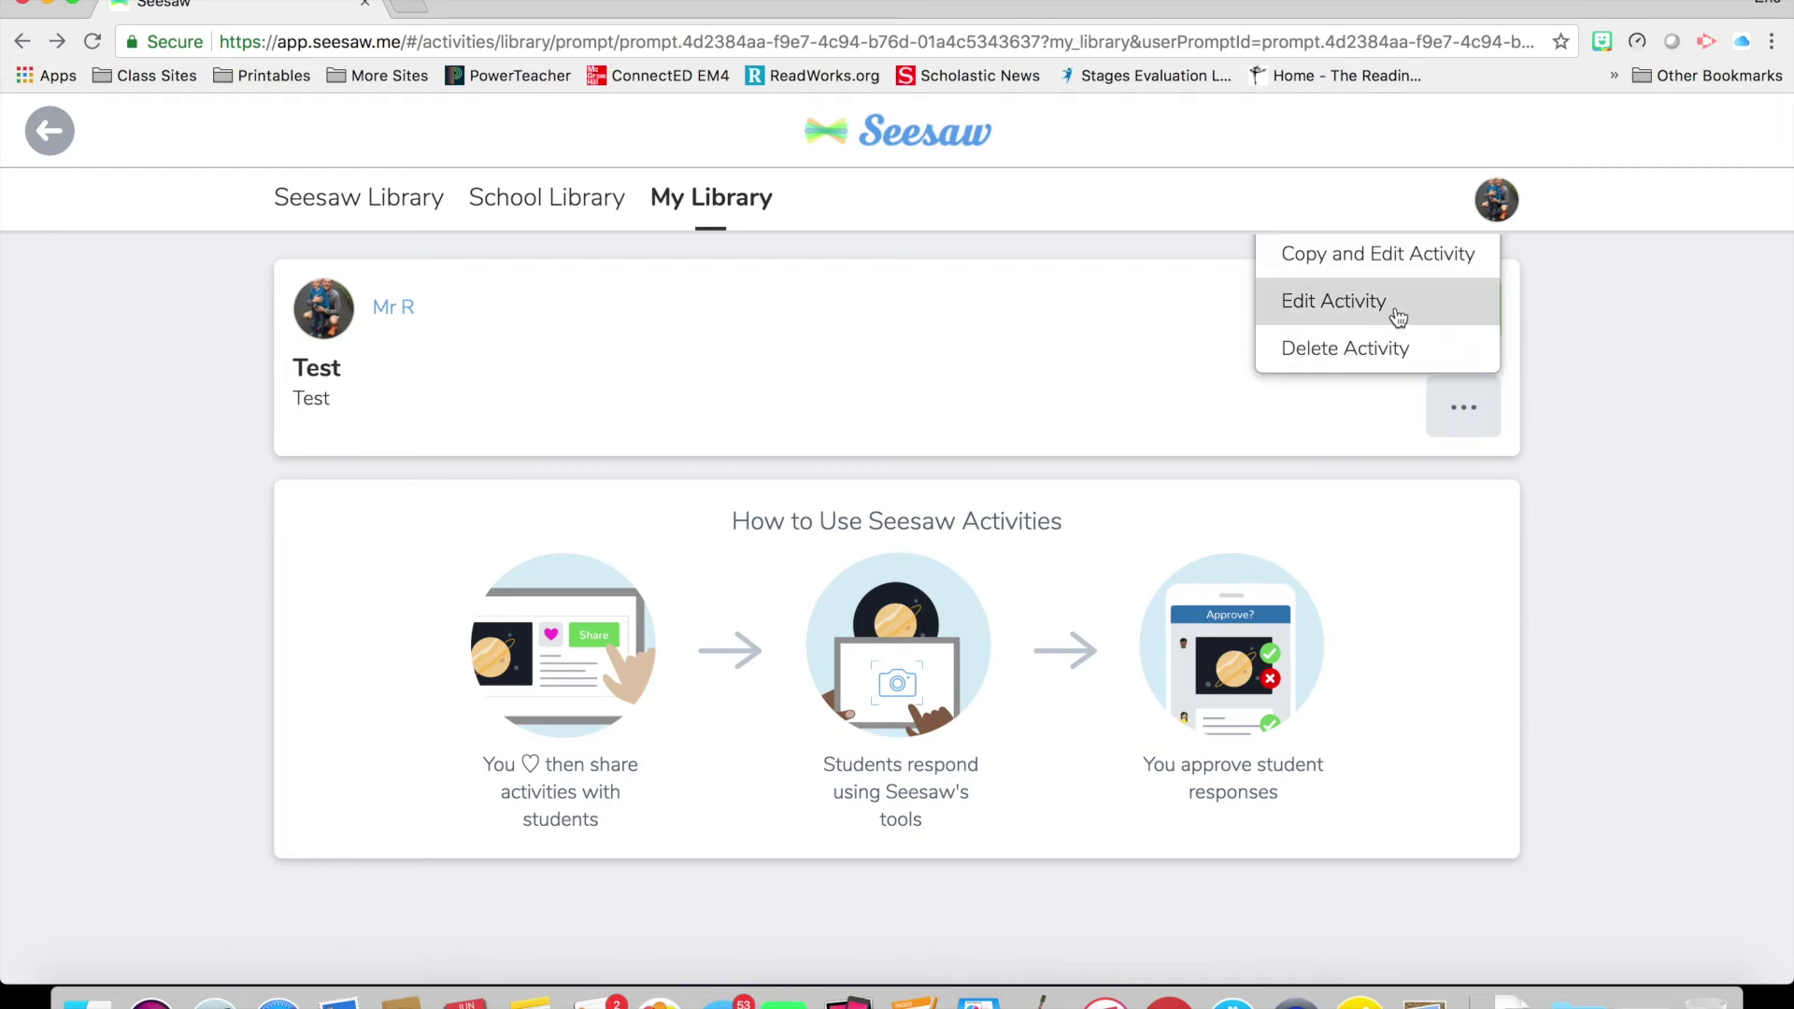
left_click(1012, 350)
Examine how to share the Test activity with the 2017-18 class or with other teachers, and close without sharing
left_click(1475, 306)
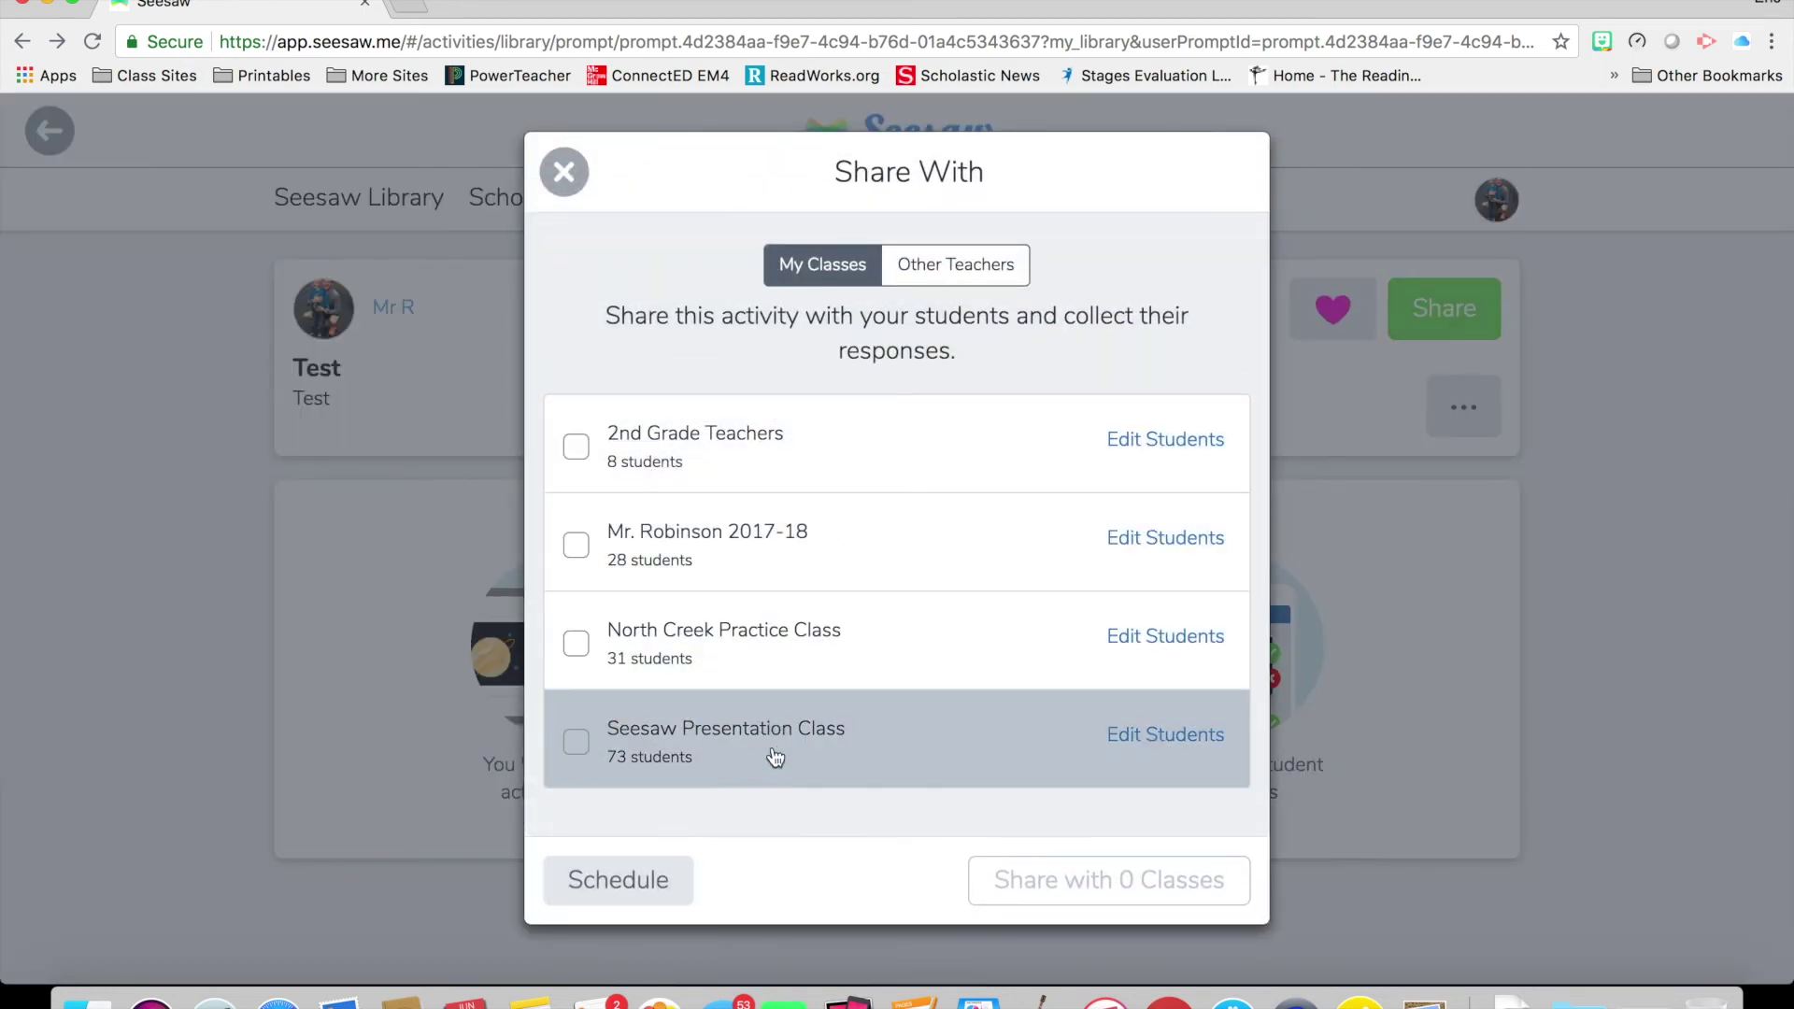
left_click(579, 546)
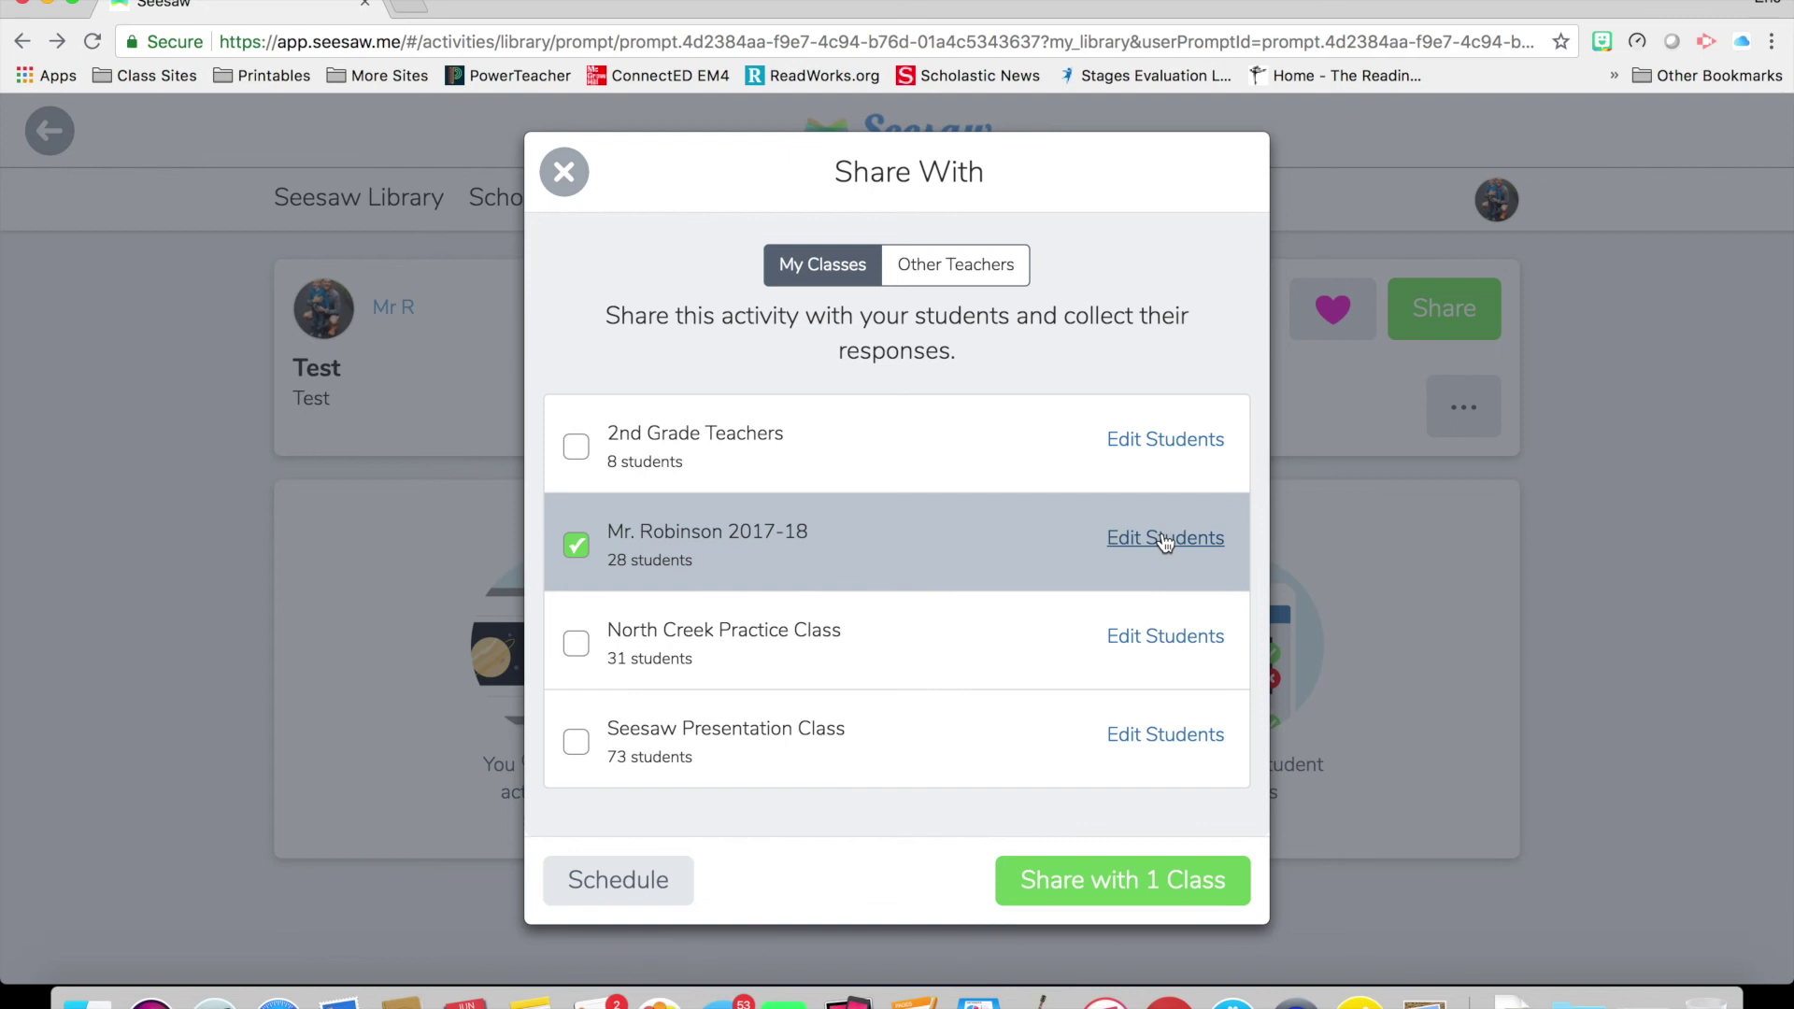
left_click(980, 283)
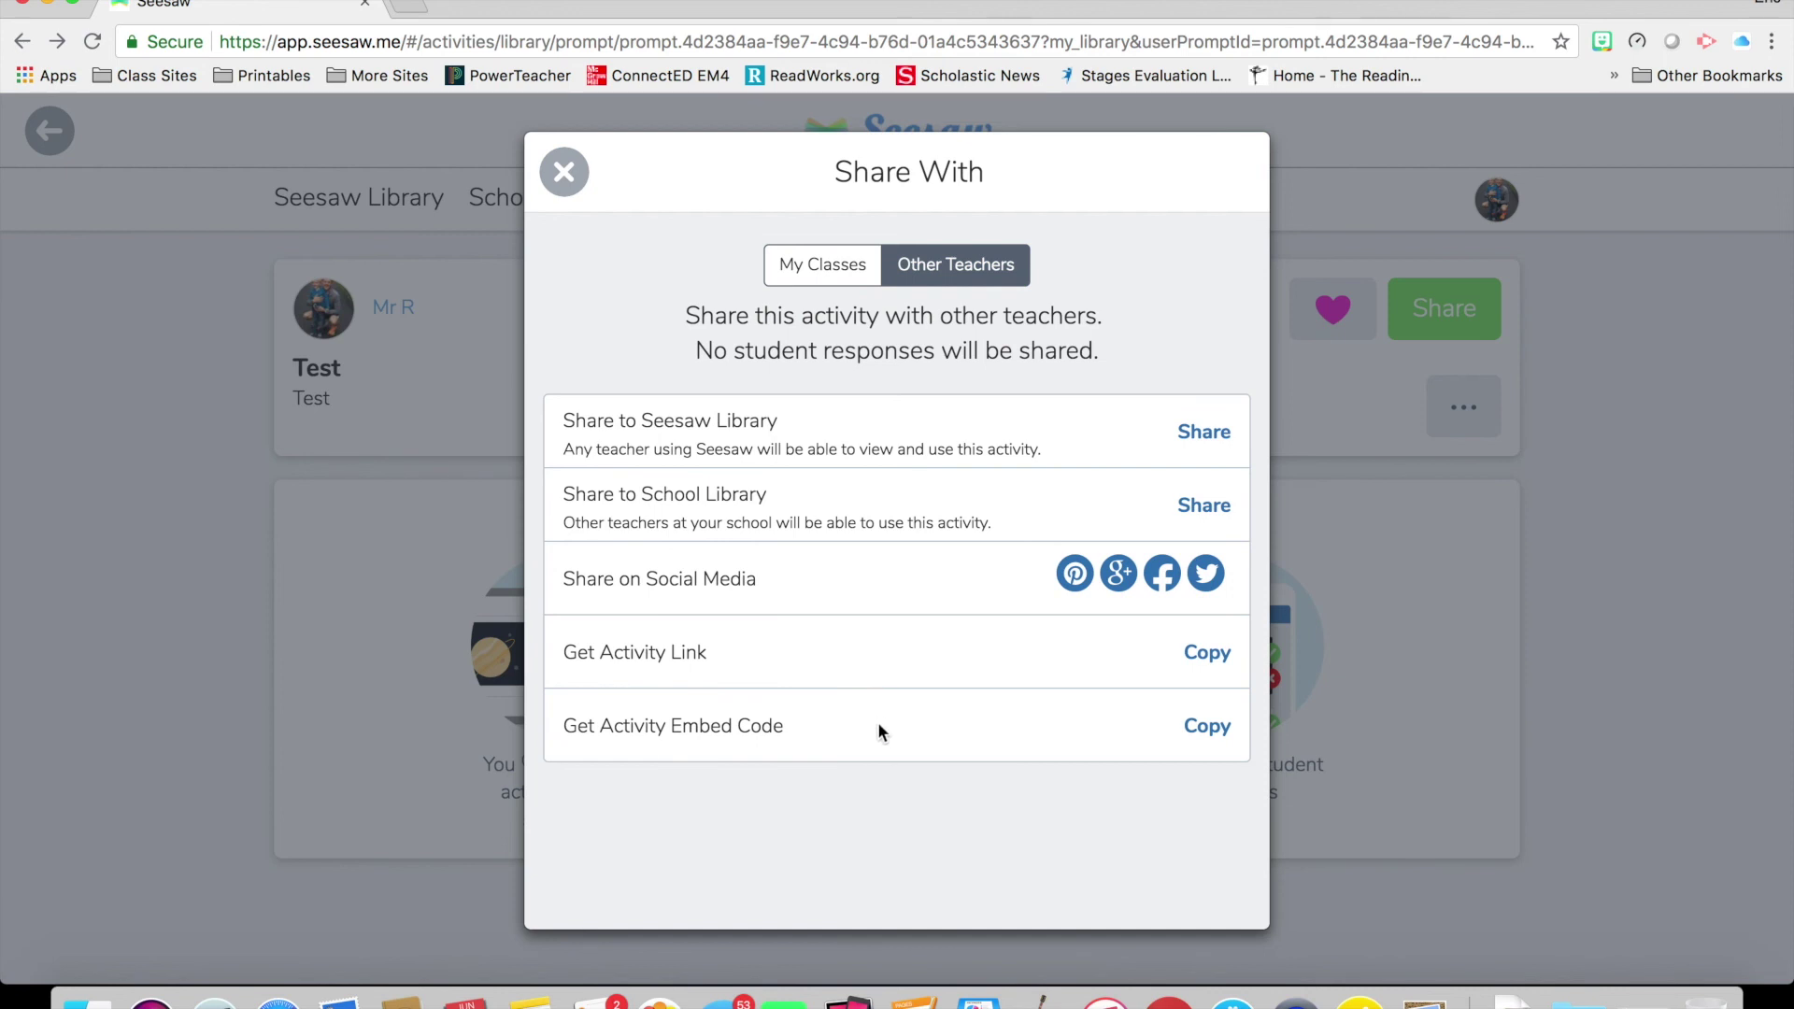
left_click(823, 266)
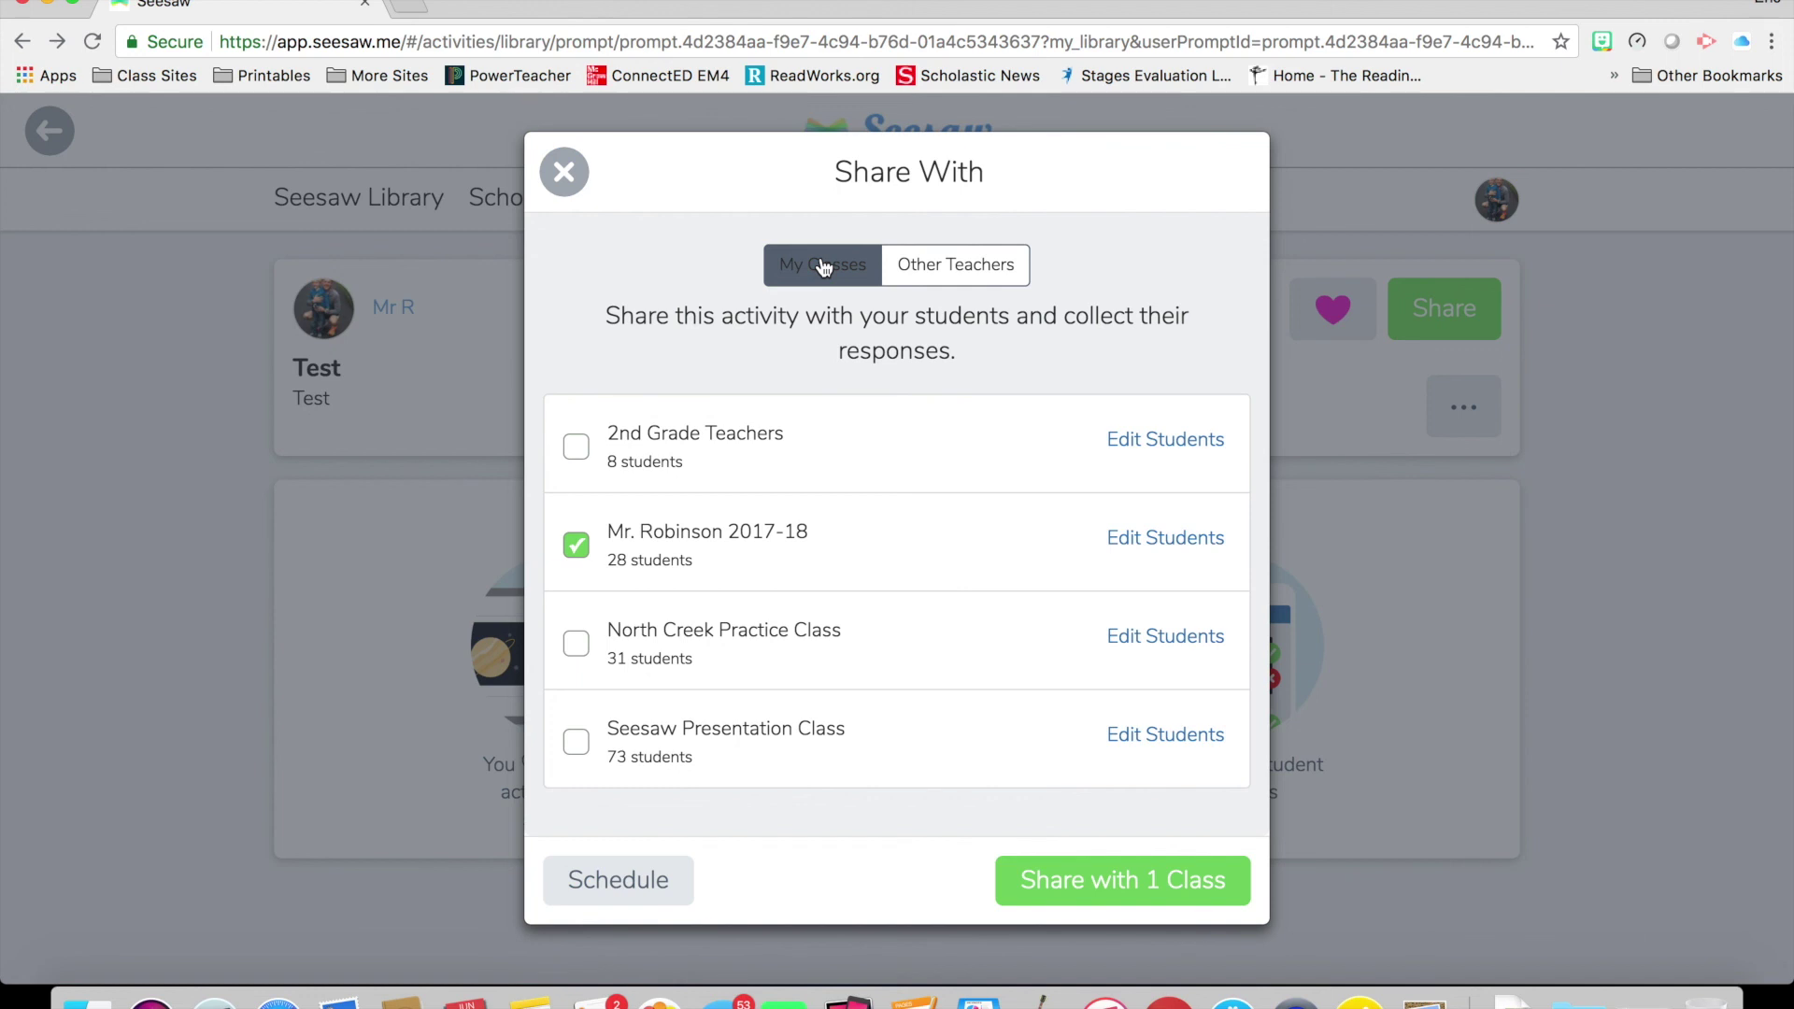
left_click(561, 172)
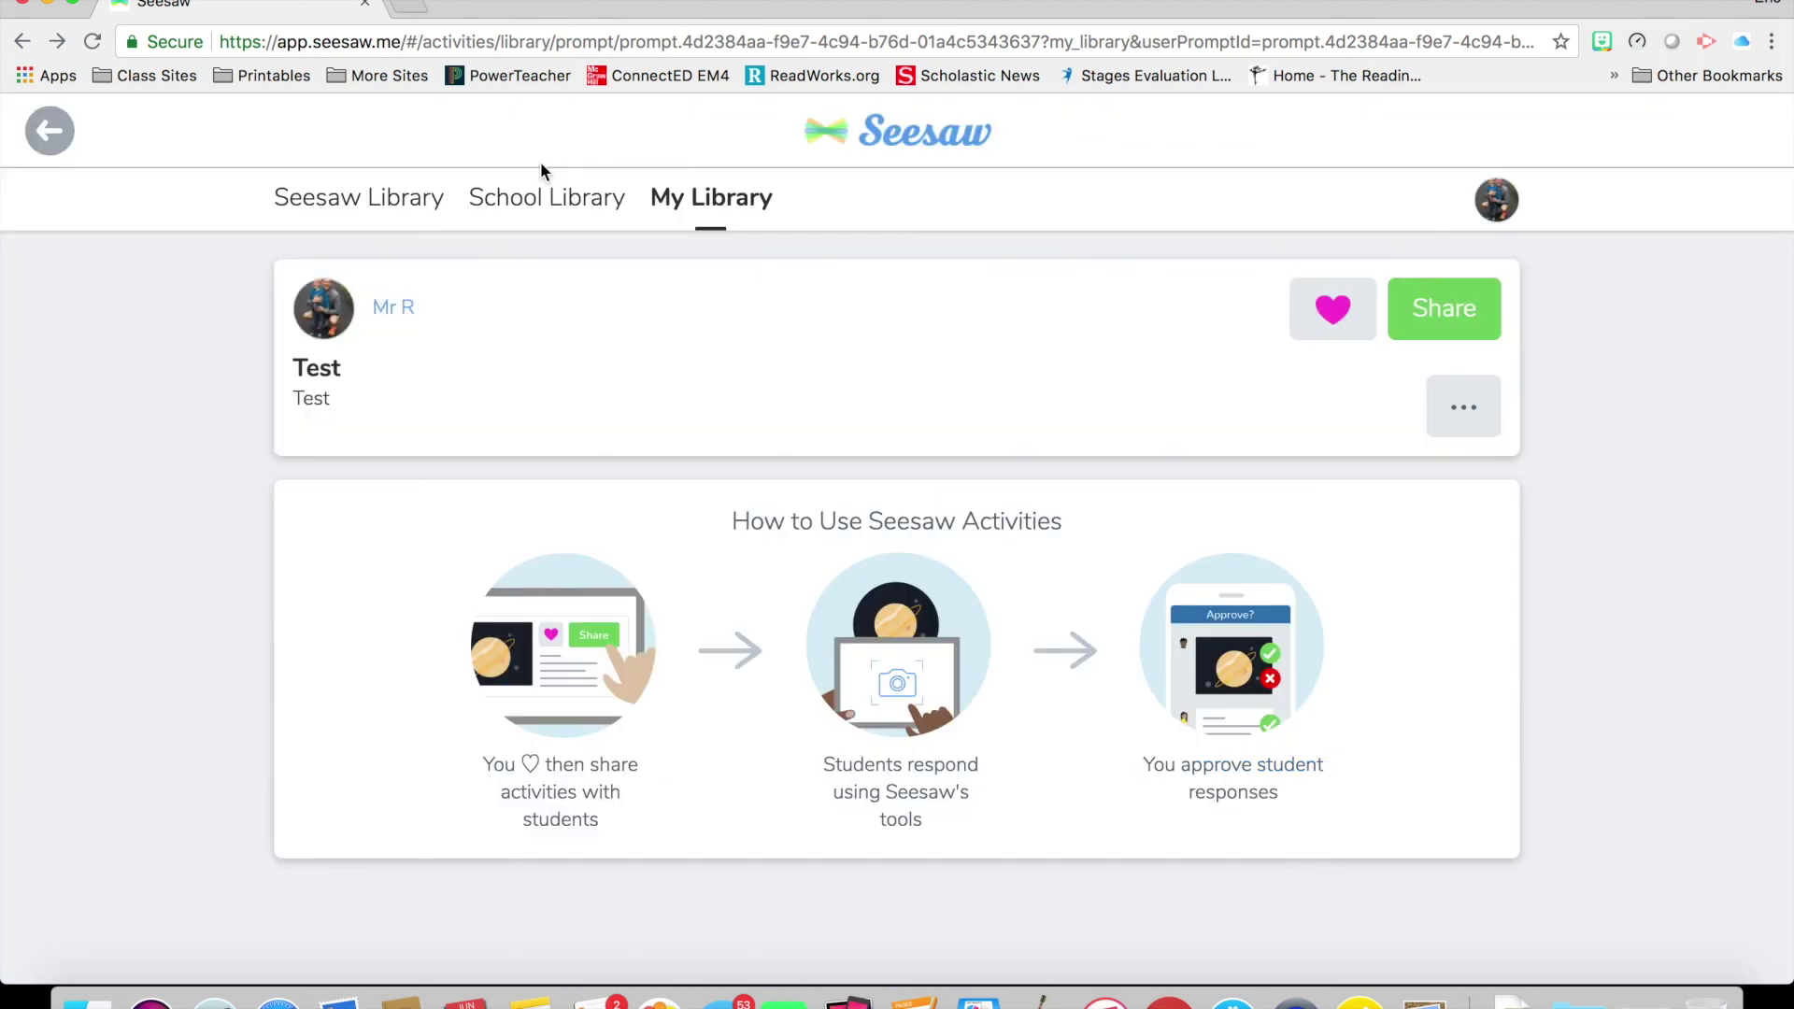
Return to the Seesaw Library and view the featured collections and recently added 2nd Grade activities
left_click(443, 199)
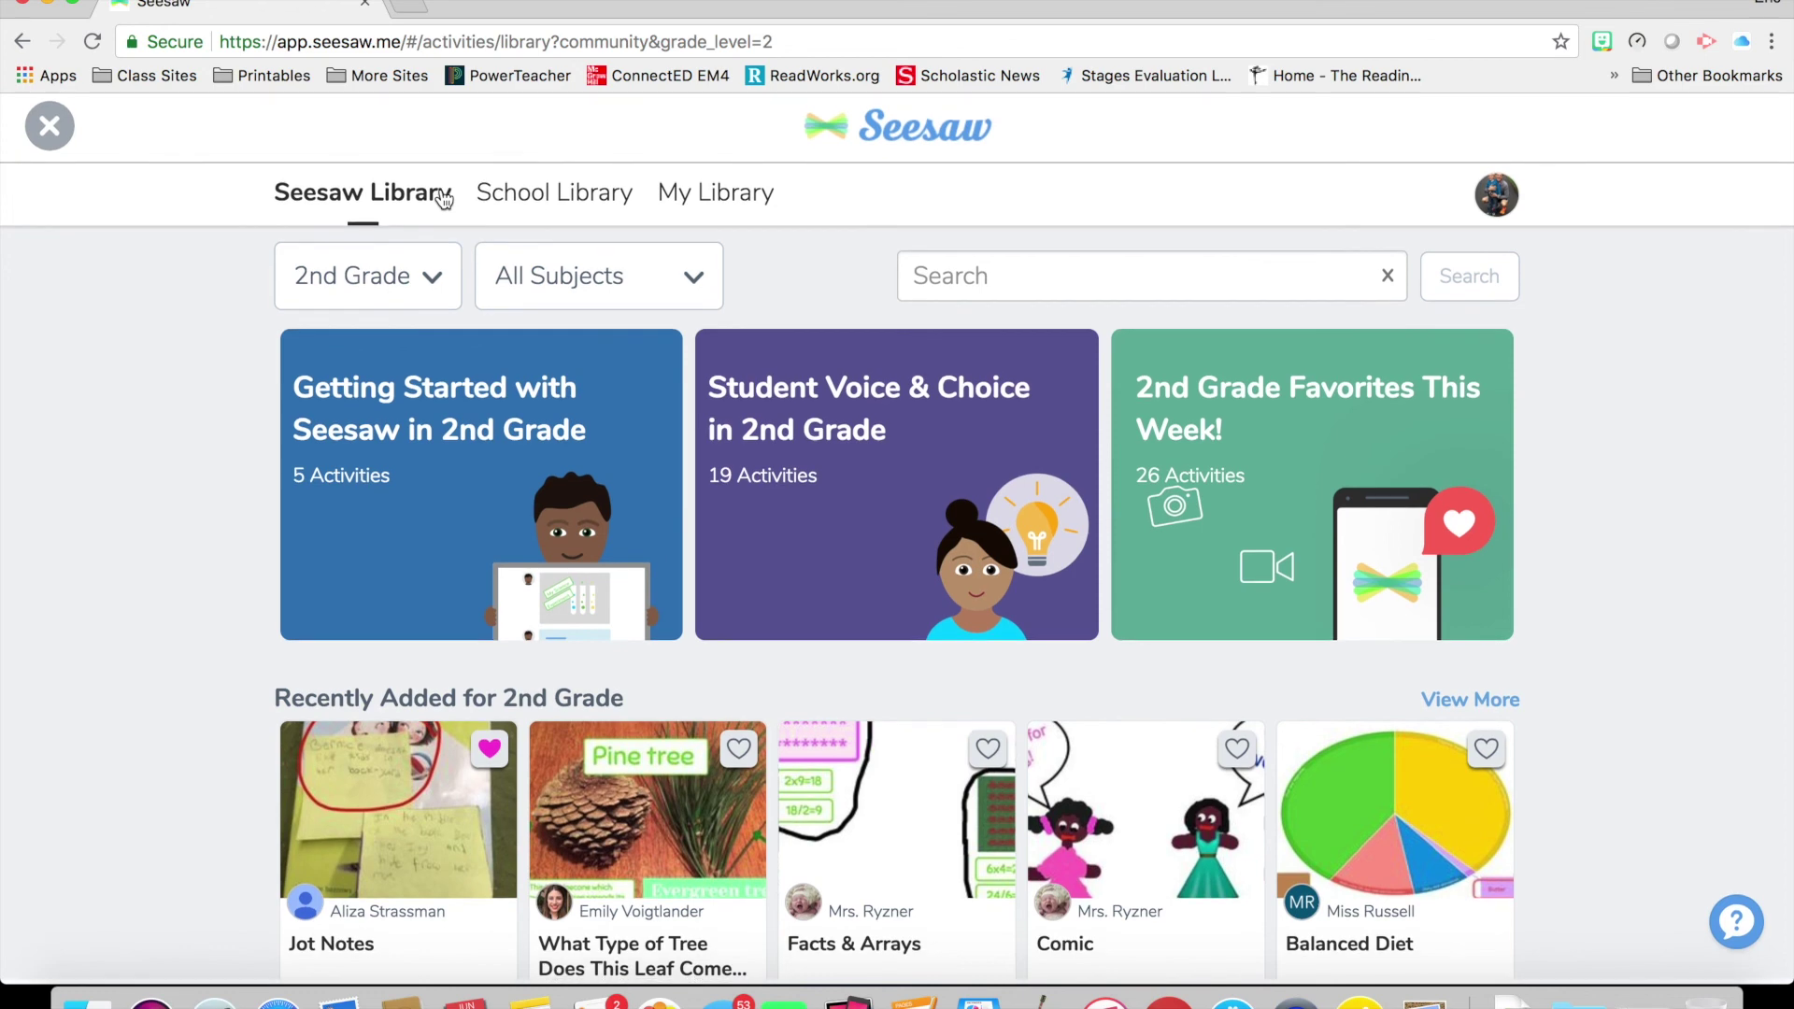
scroll(231, 479, "down", 3)
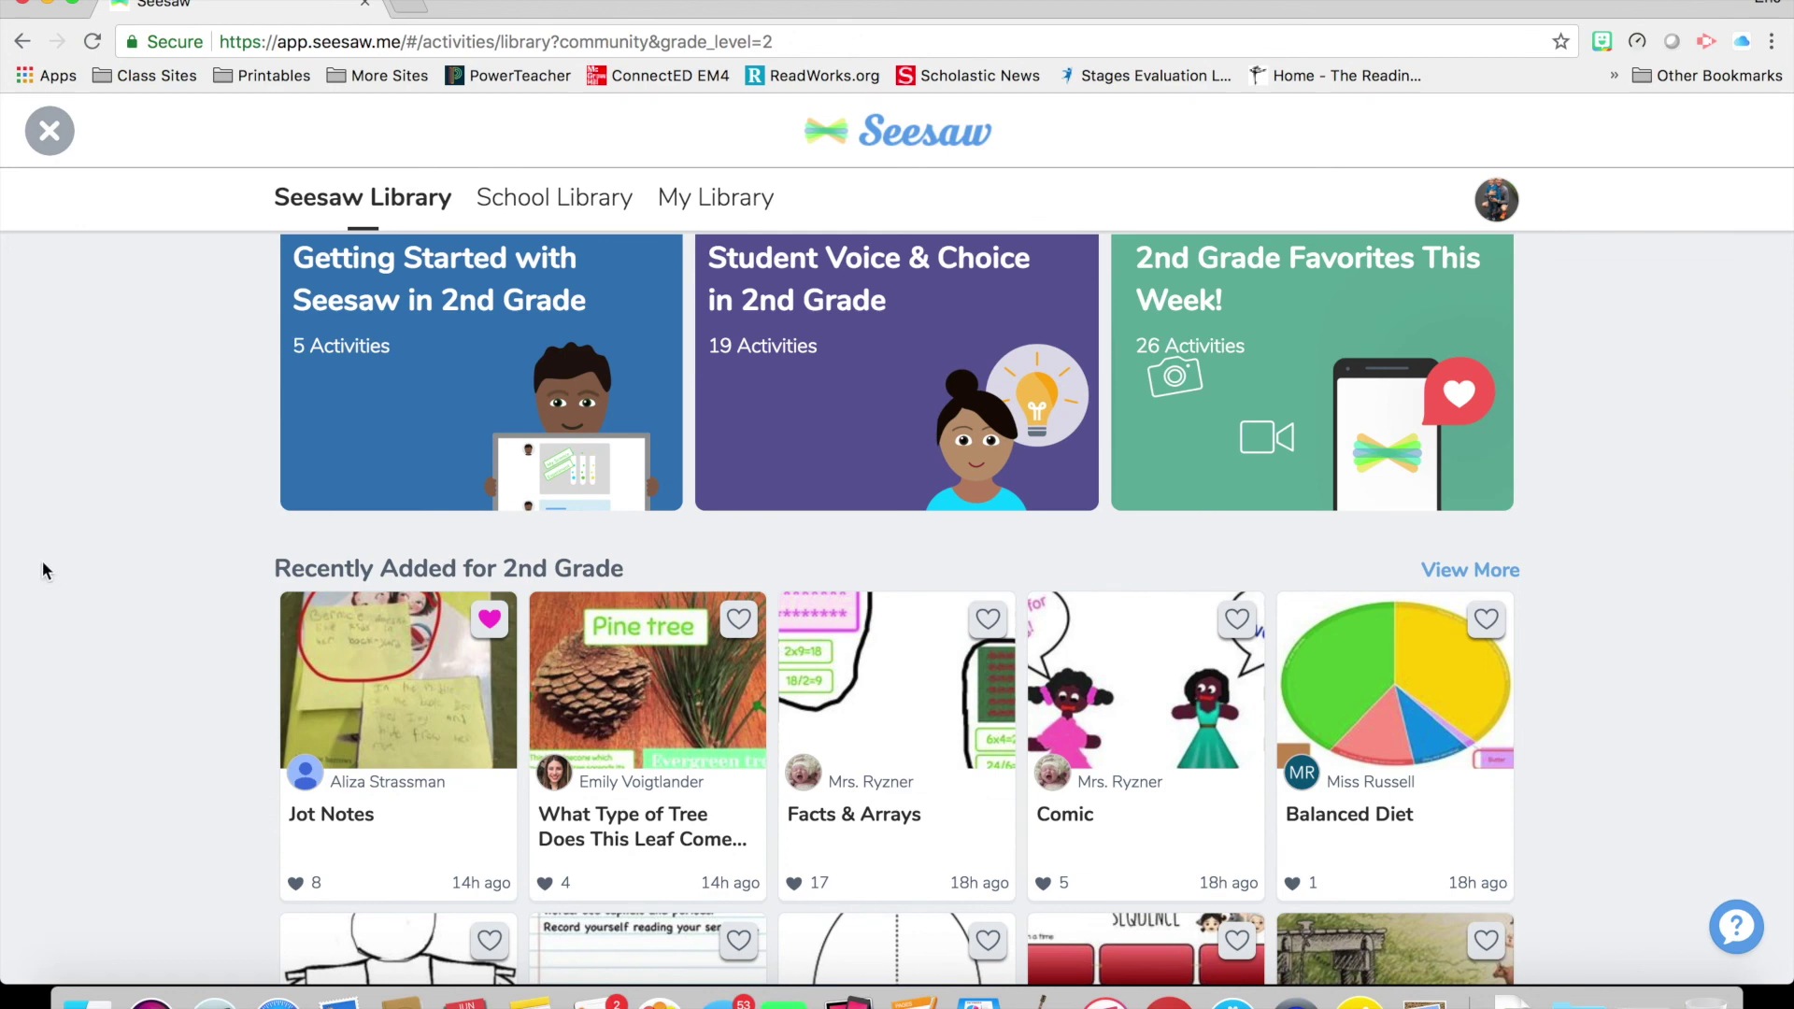
scroll(42, 561, "up", 3)
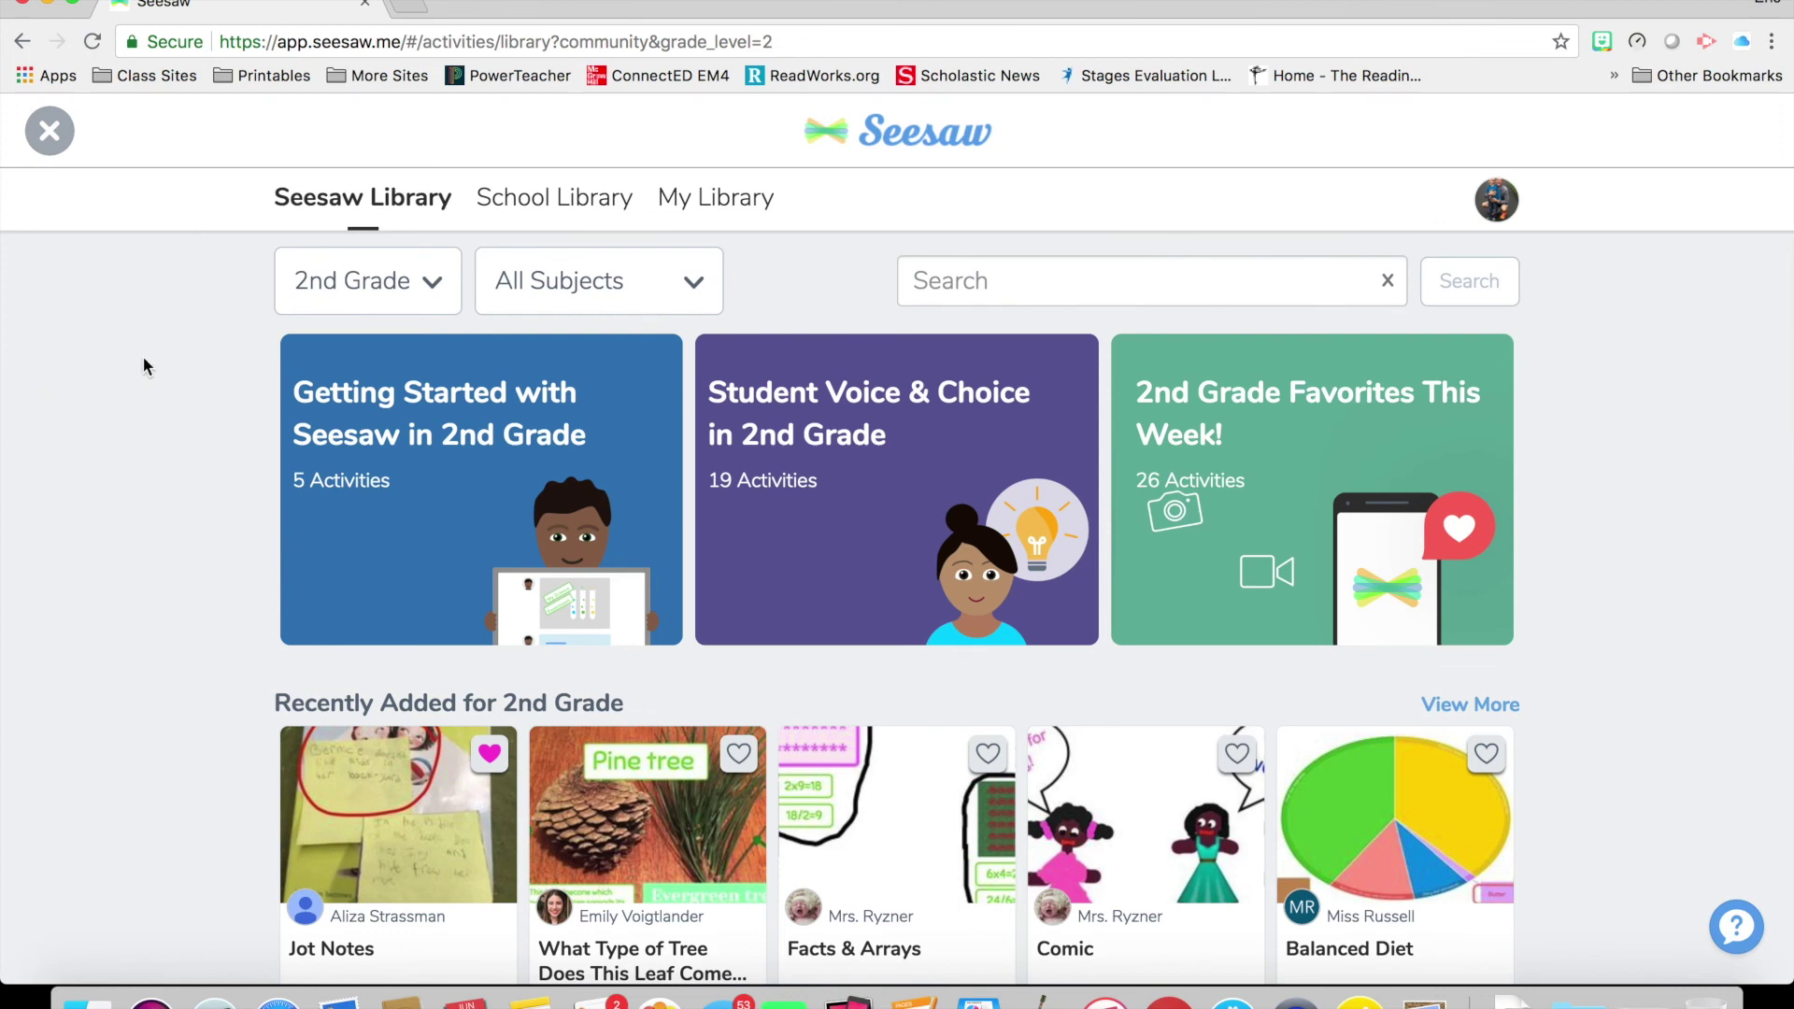